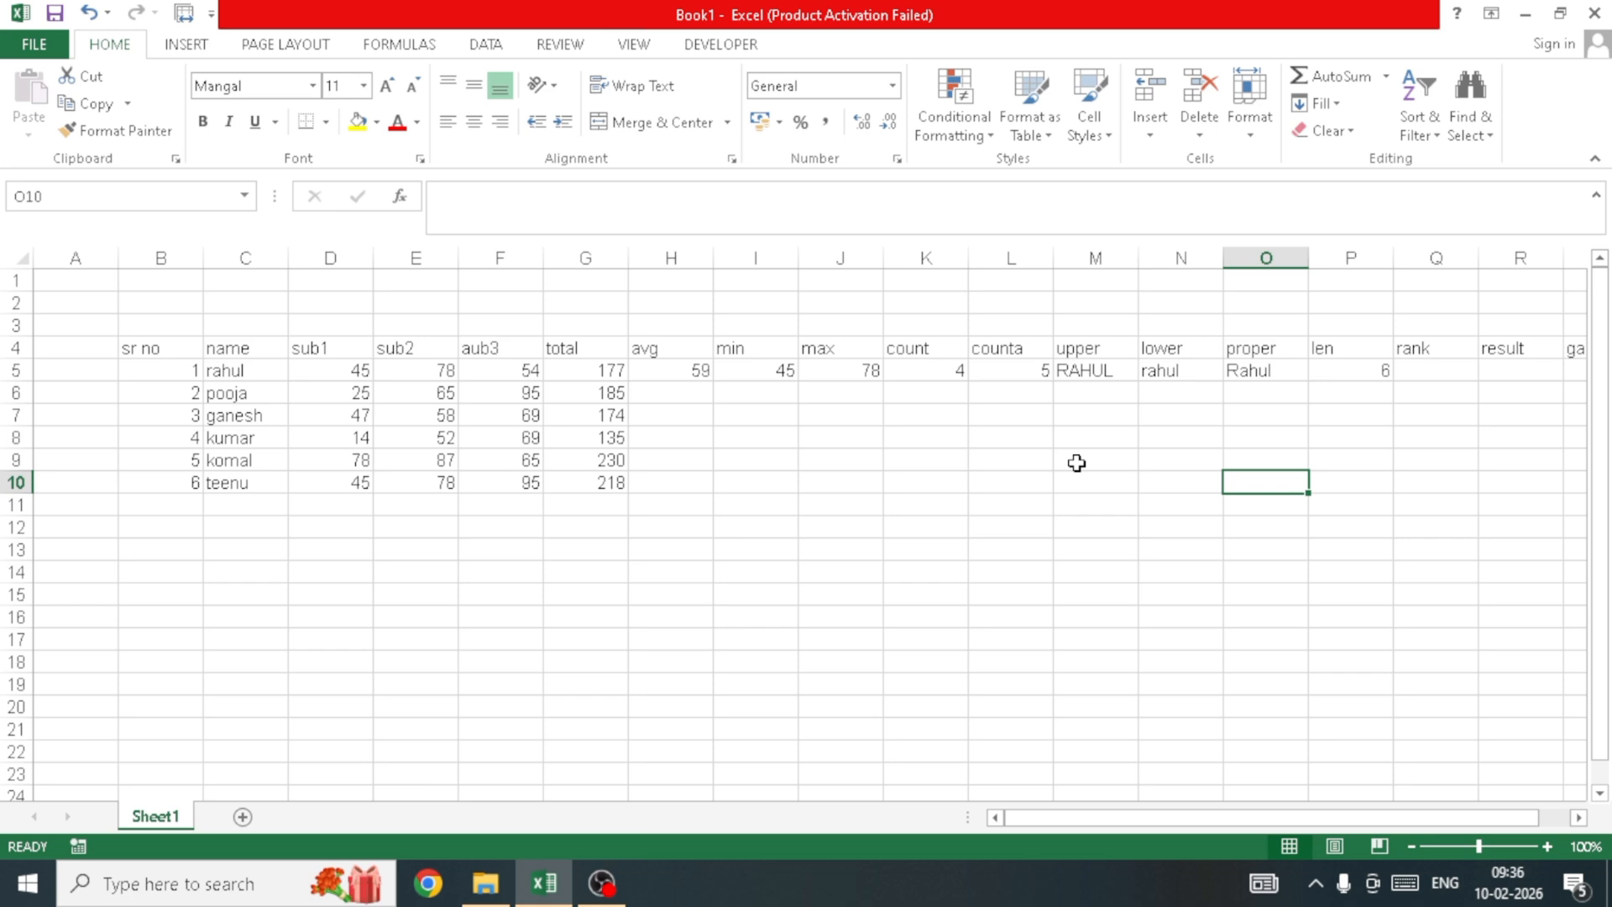
Step: Select the still-empty rank, result and grade cells down to row 10 to review them
left_click(950, 479)
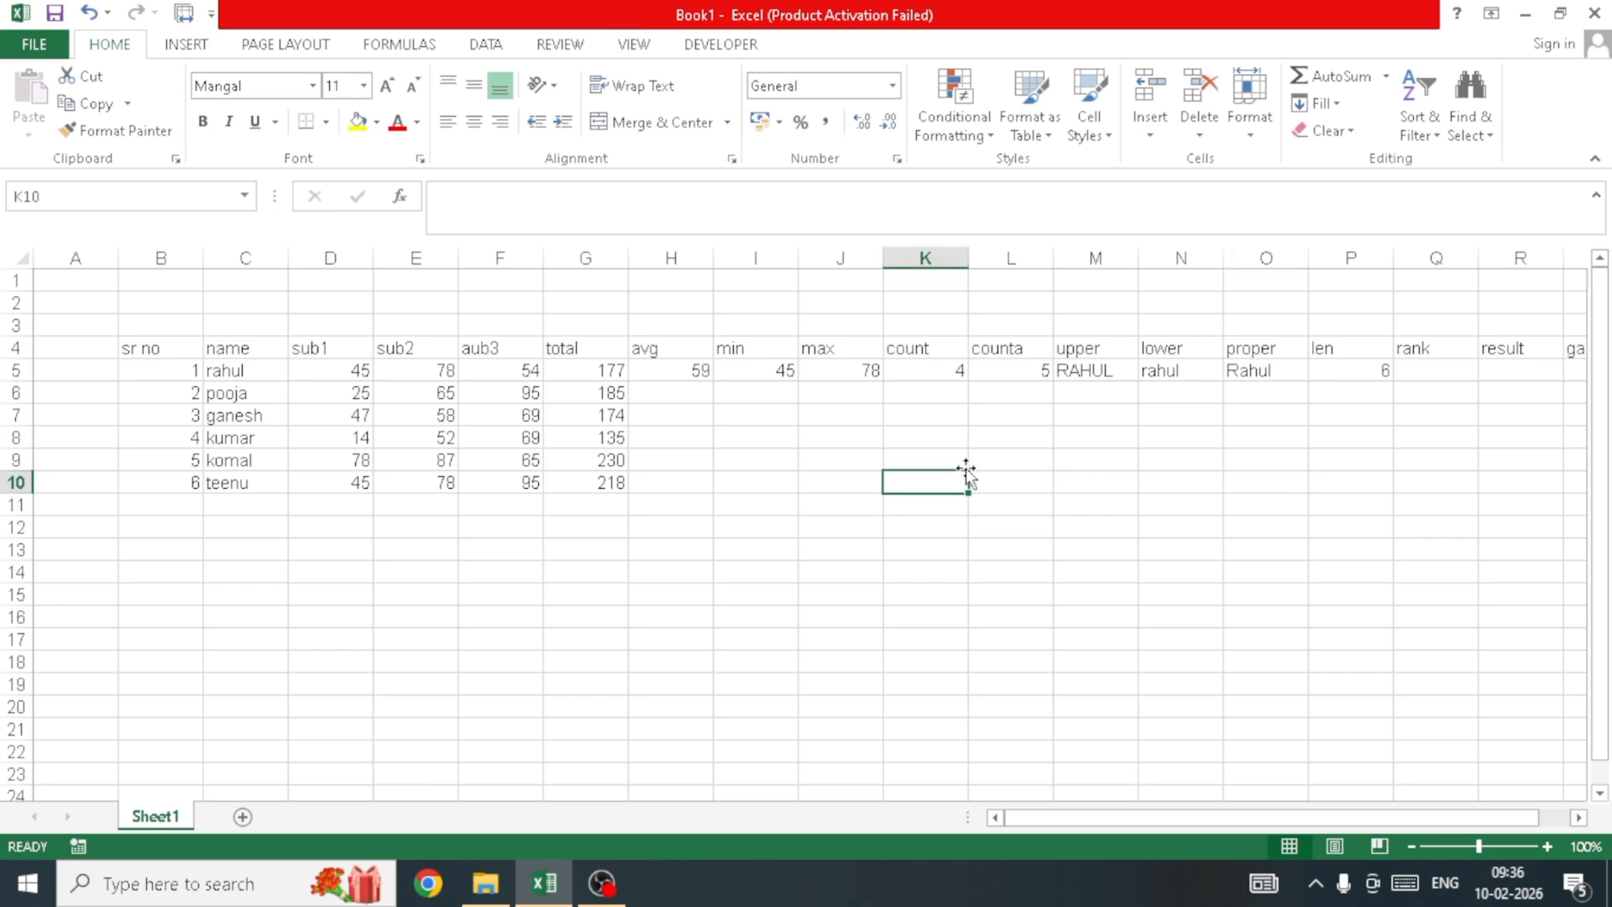
left_click(1103, 427)
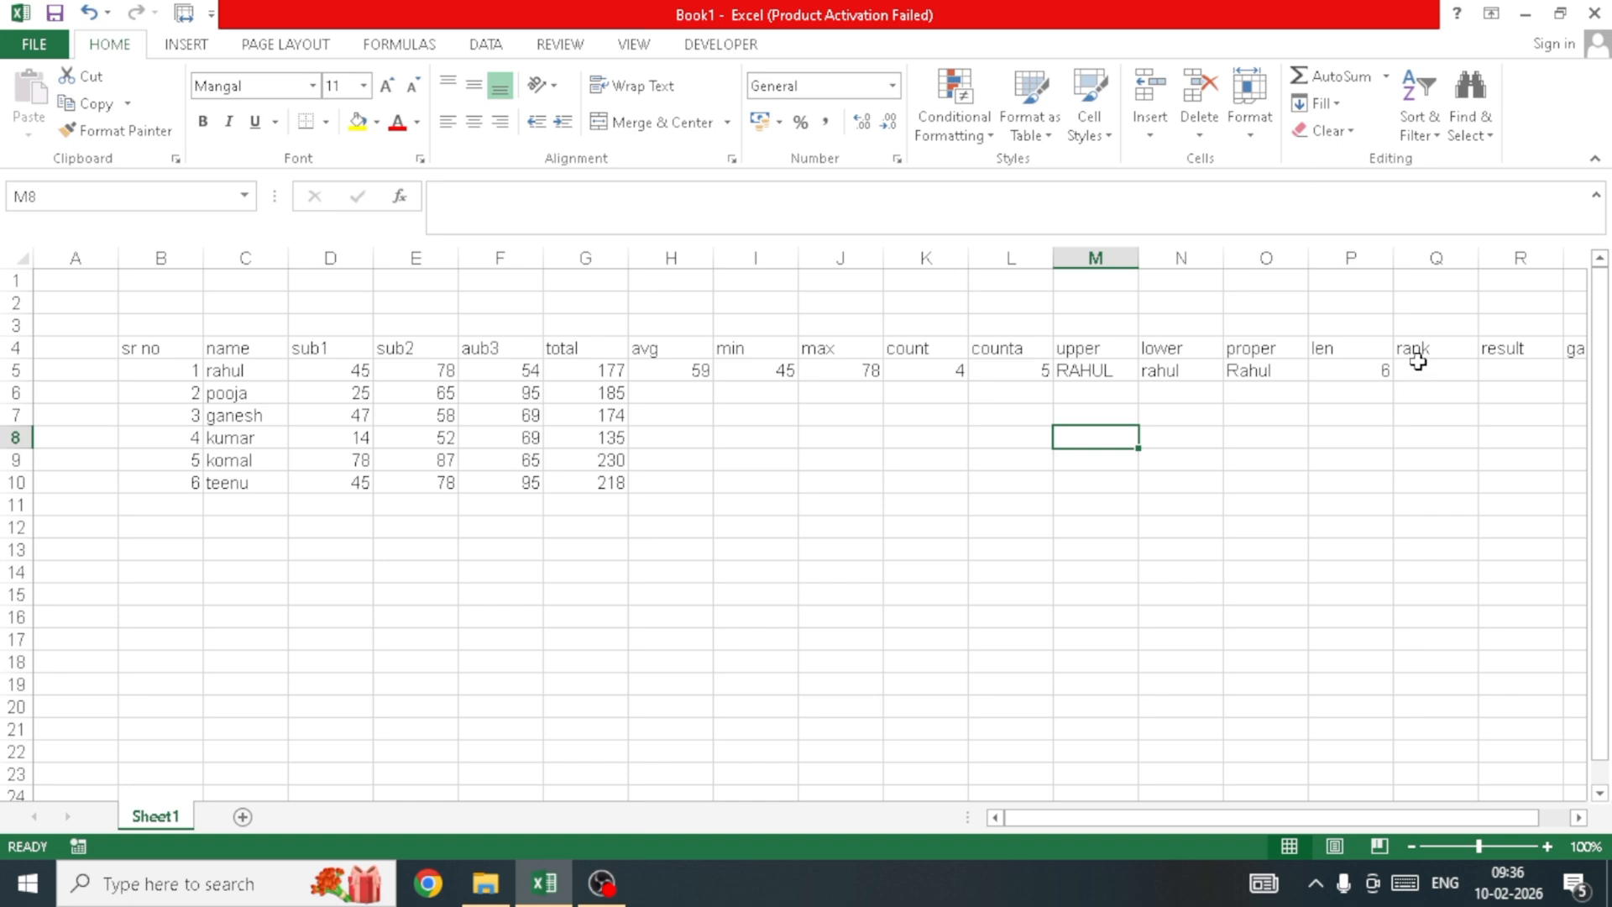
left_click_drag(1417, 361, 1418, 439)
left_click_drag(1503, 365, 1511, 460)
left_click(1575, 353)
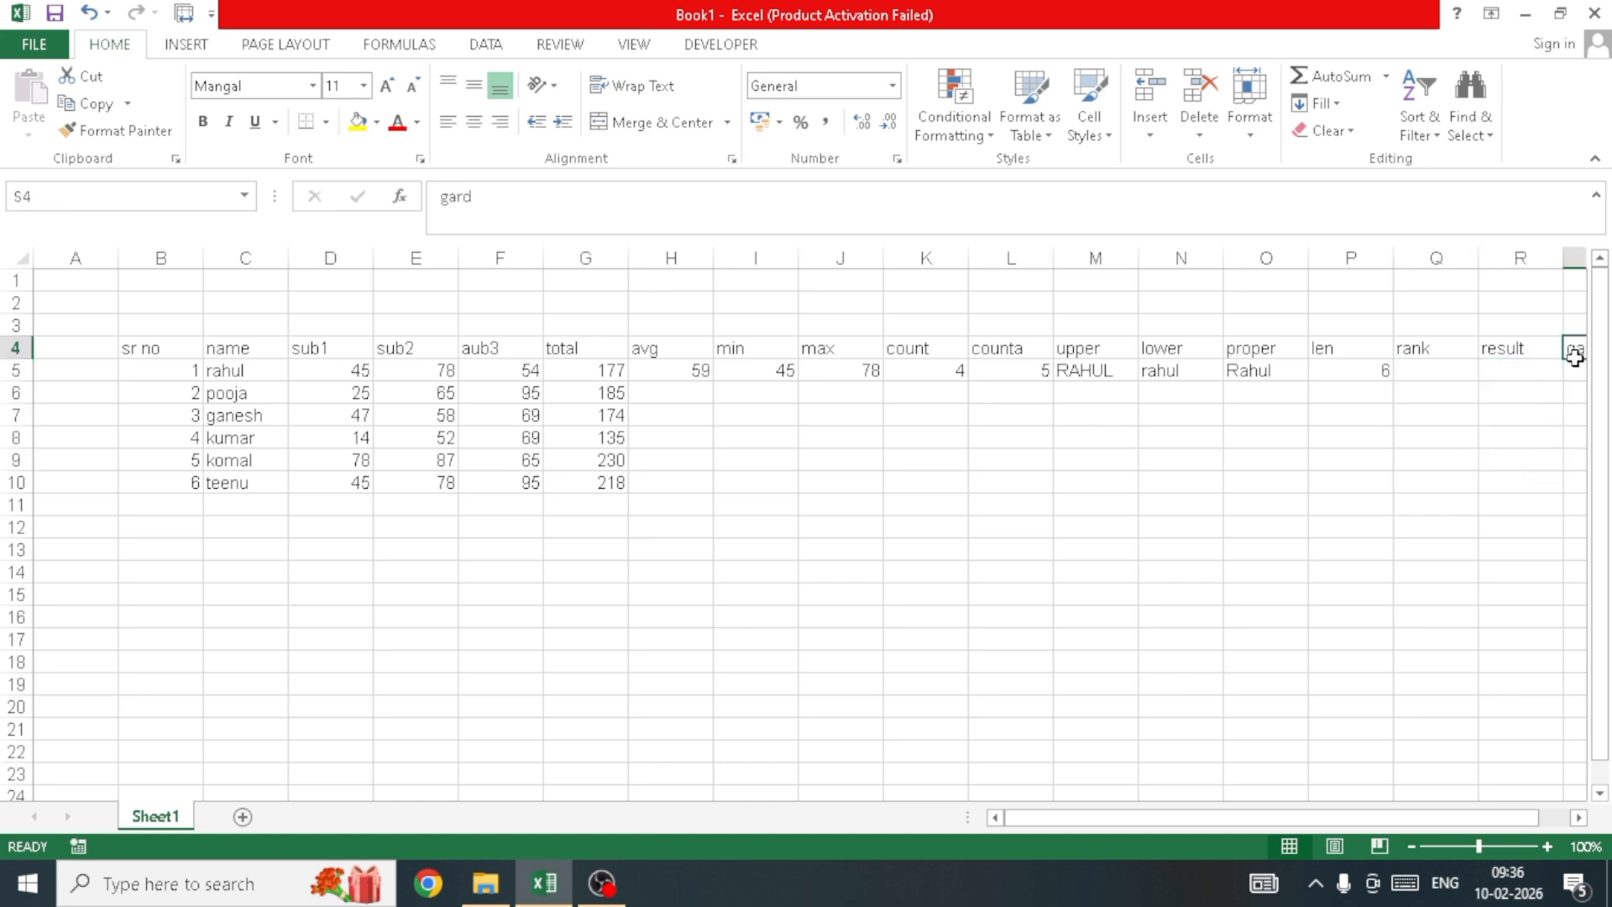
left_click_drag(1575, 357, 1570, 477)
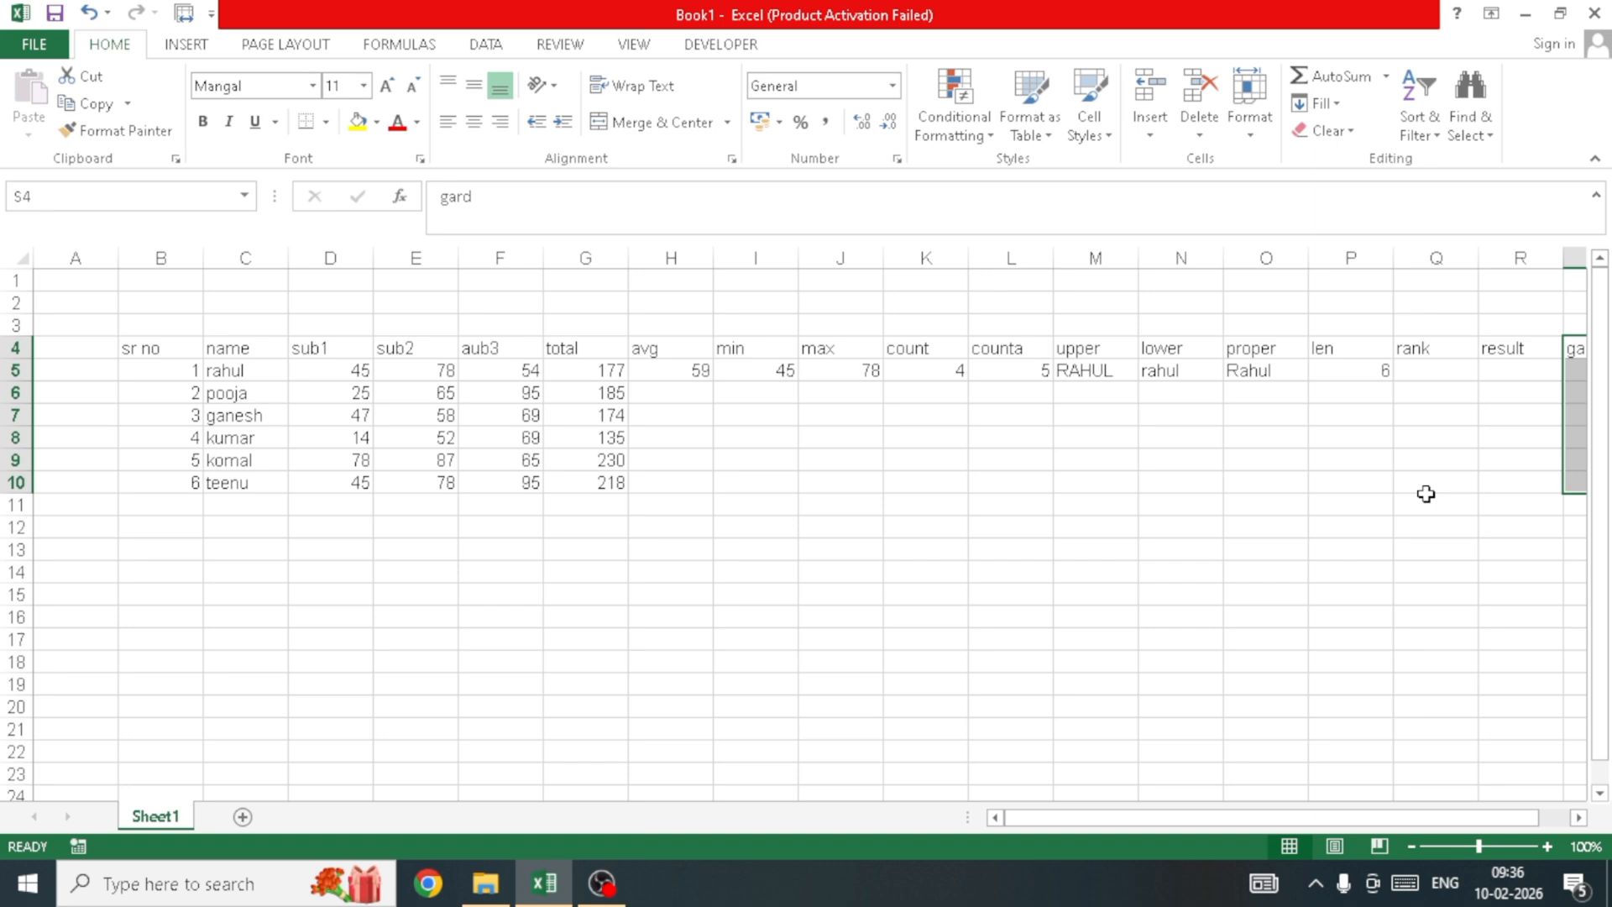
left_click(915, 509)
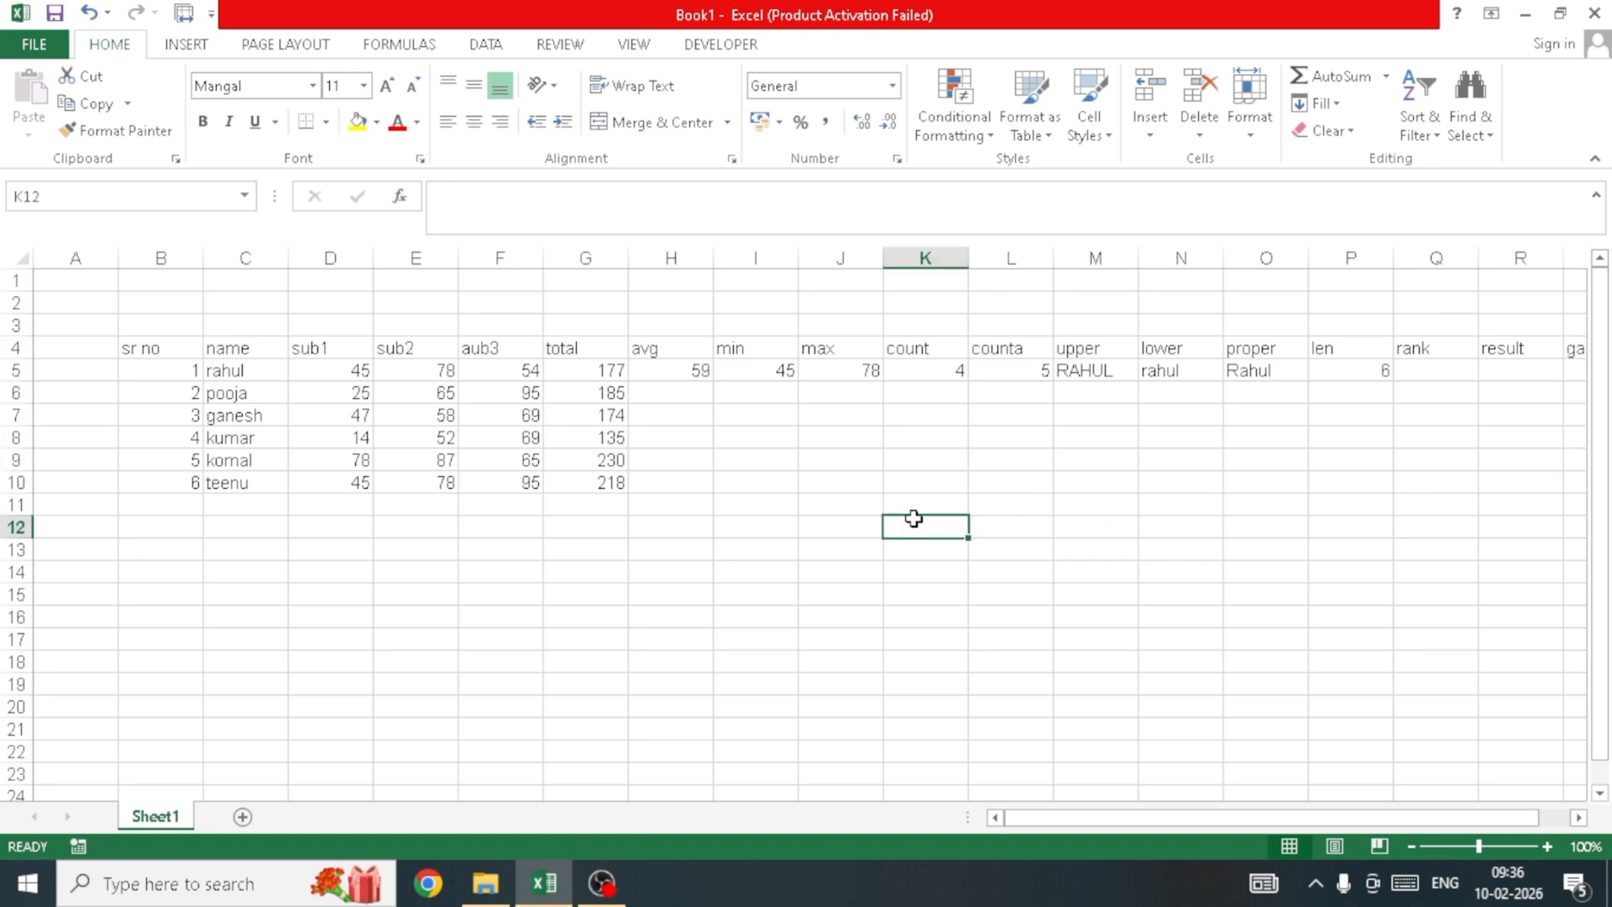
left_click(727, 438)
left_click(890, 433)
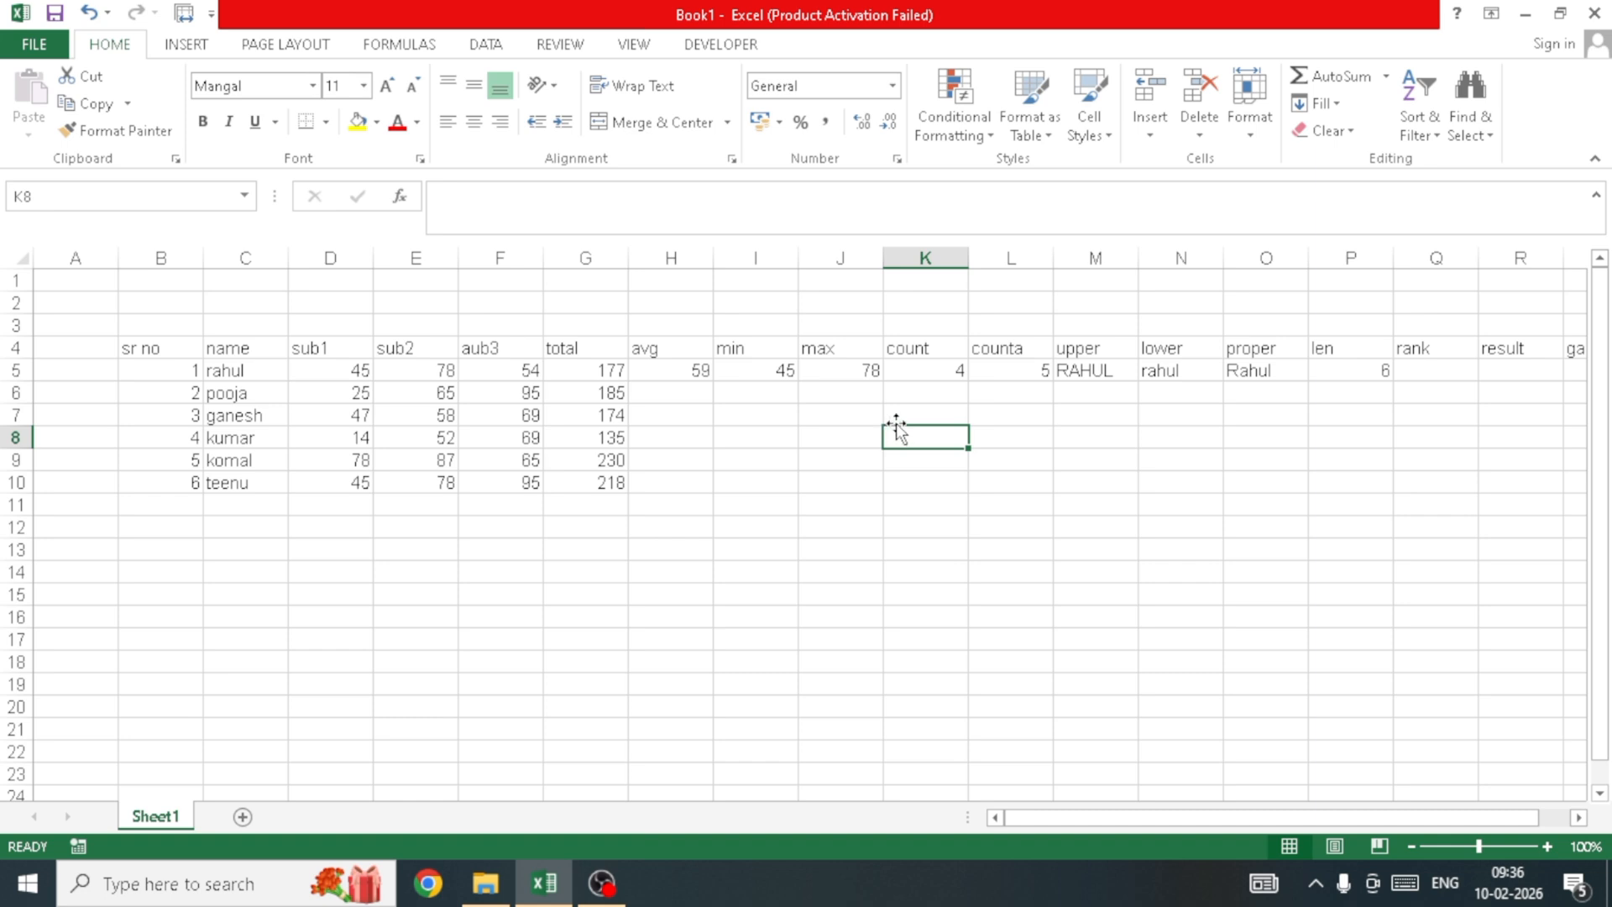
Step: Fill the average formula down H5:H10 and the MIN formula down I5:I10
left_click(682, 370)
left_click(645, 552)
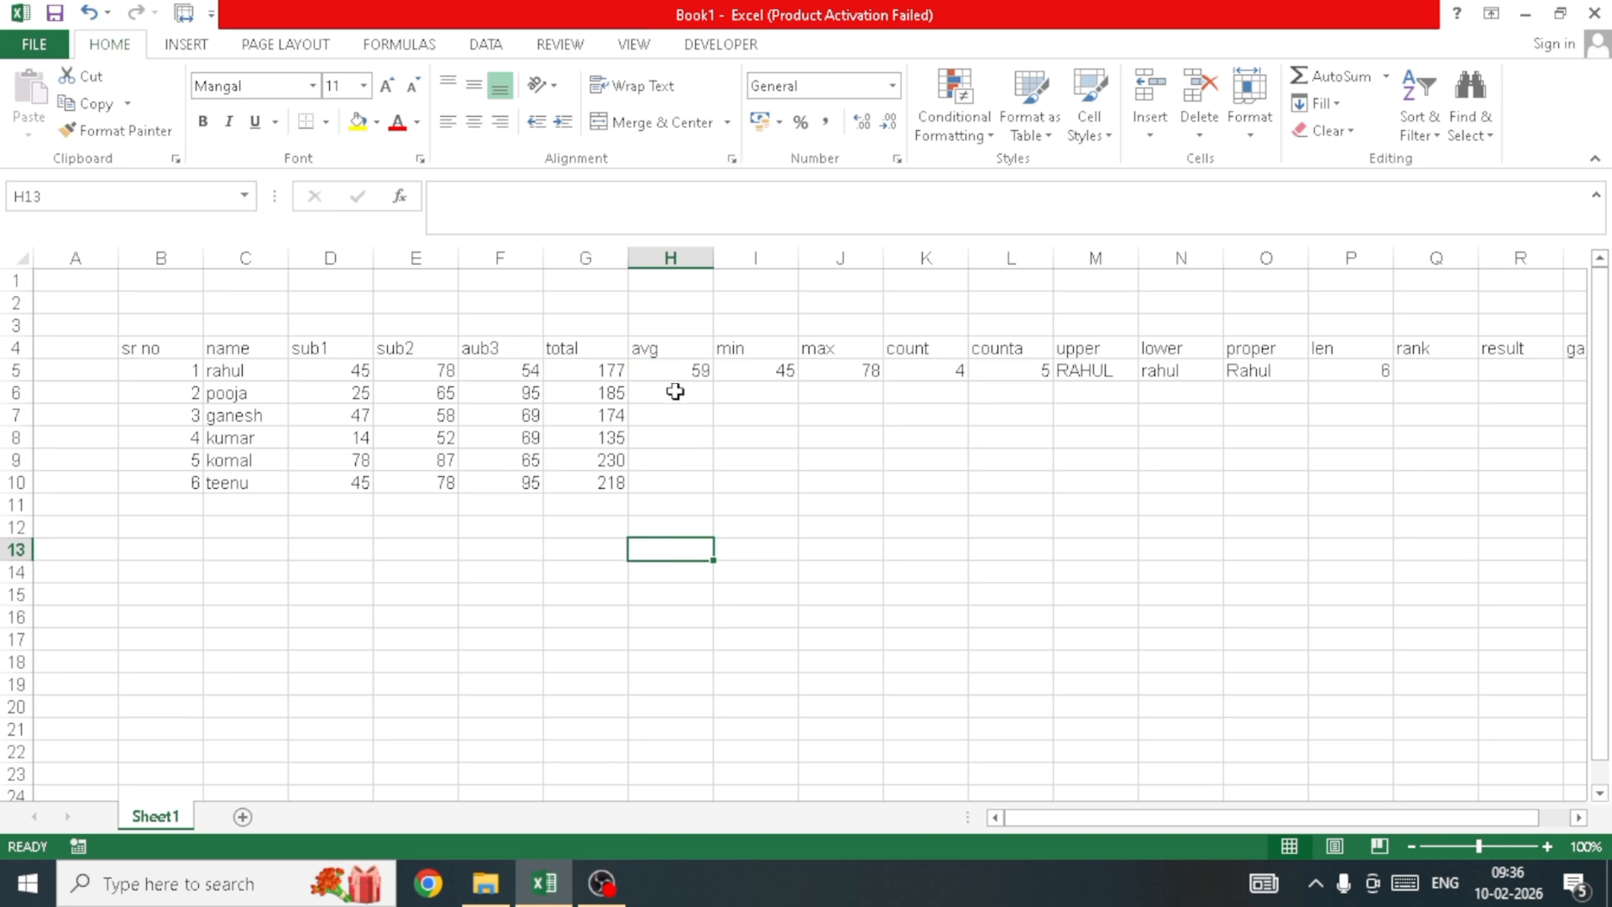
left_click(672, 370)
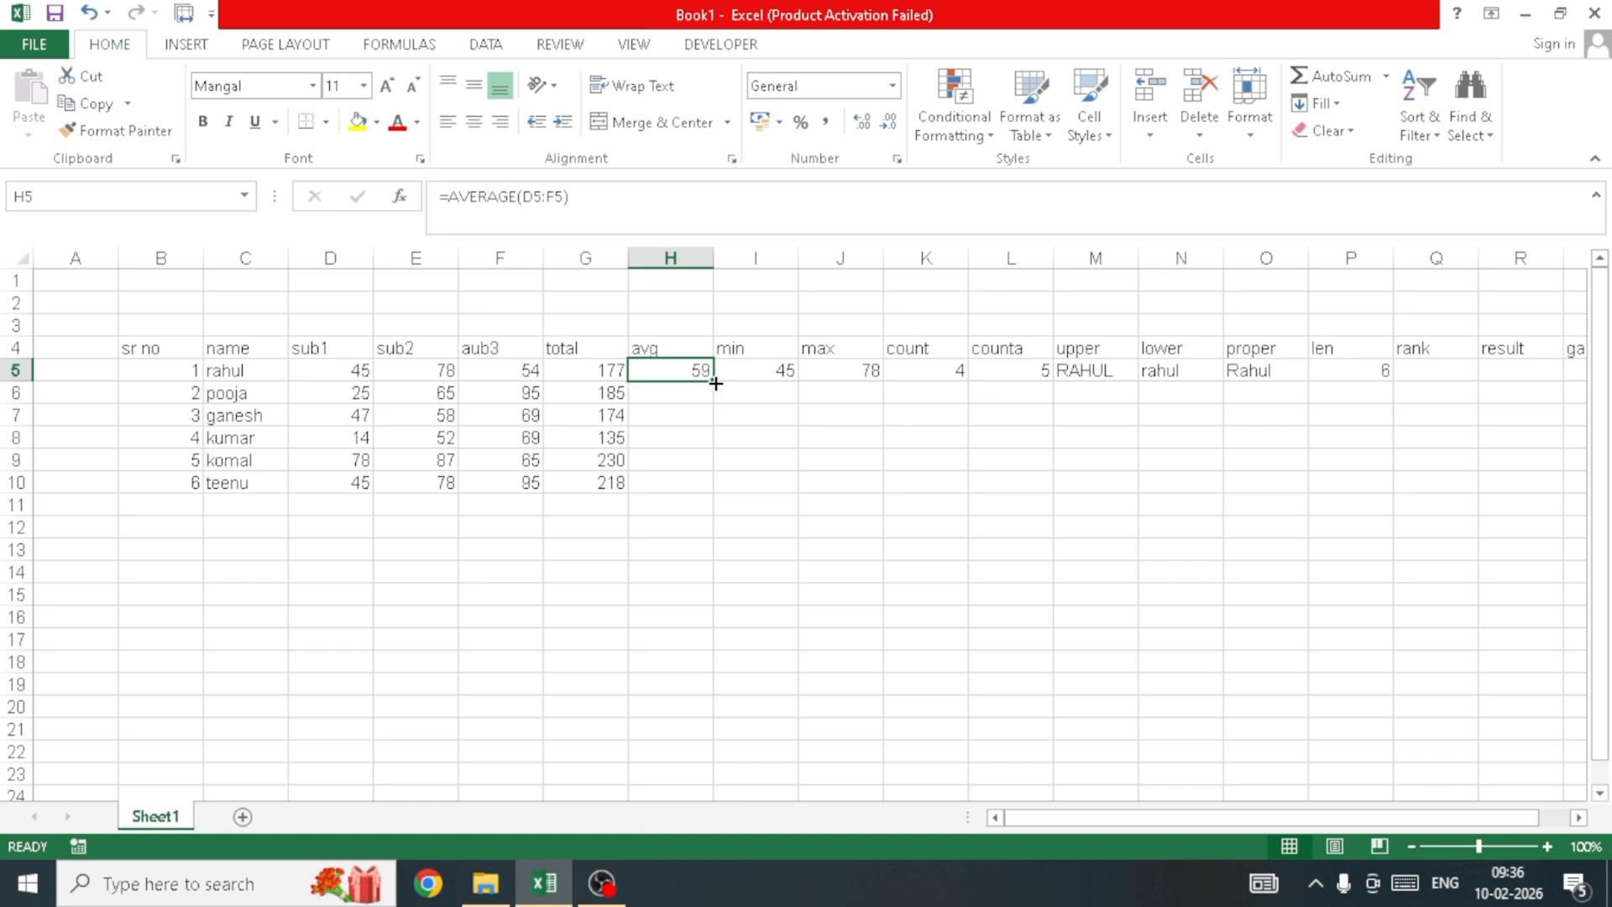
left_click_drag(716, 383, 718, 490)
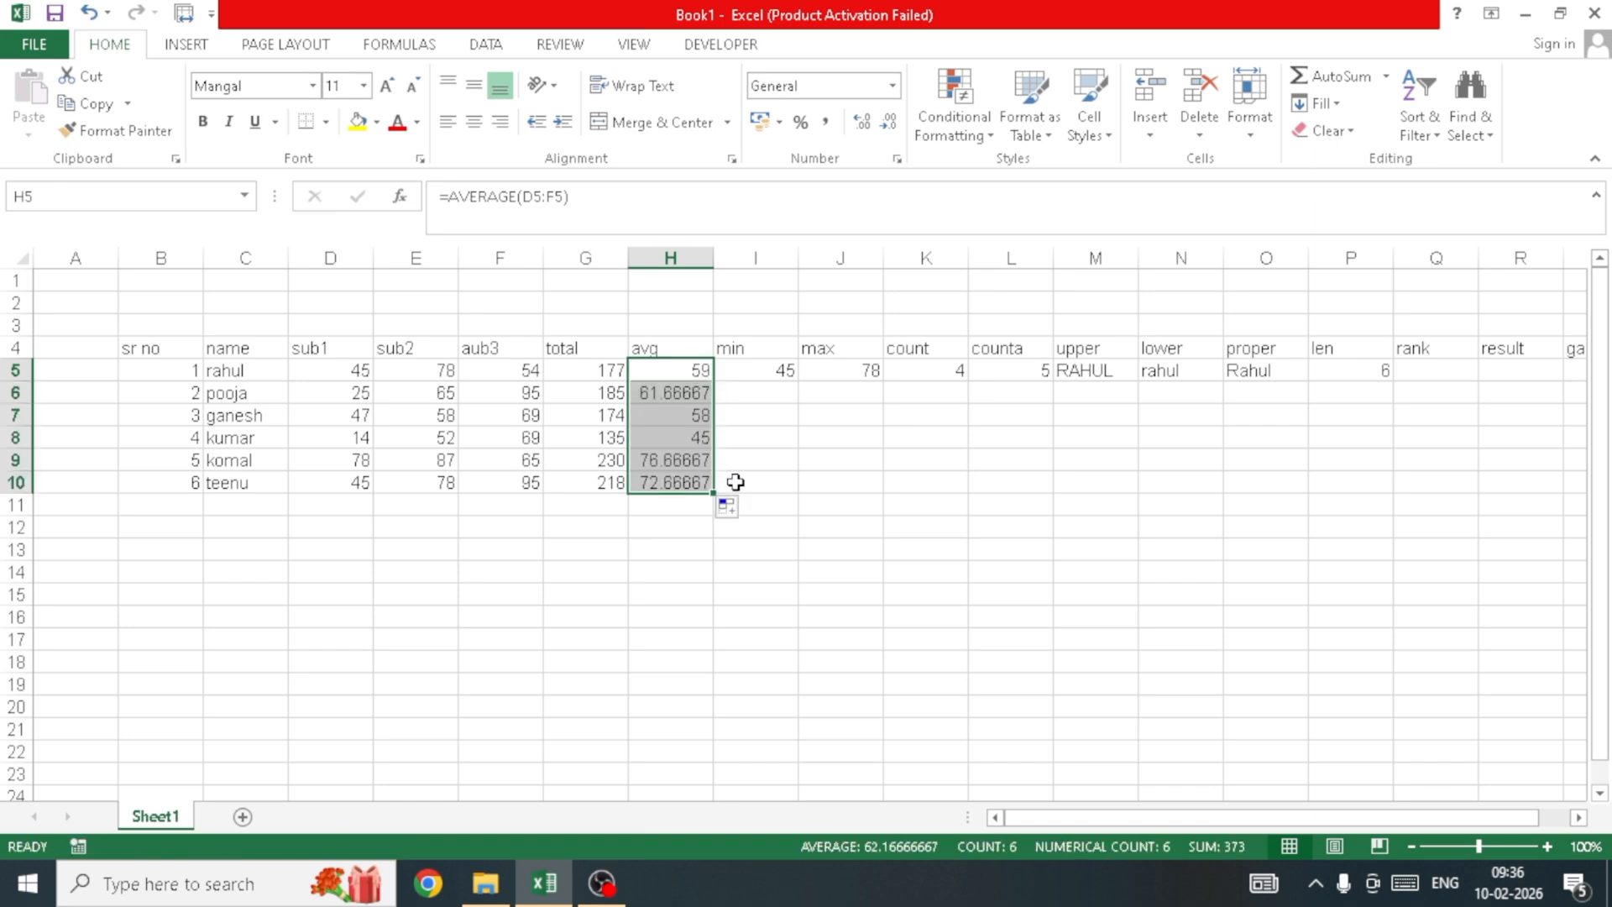
left_click(801, 431)
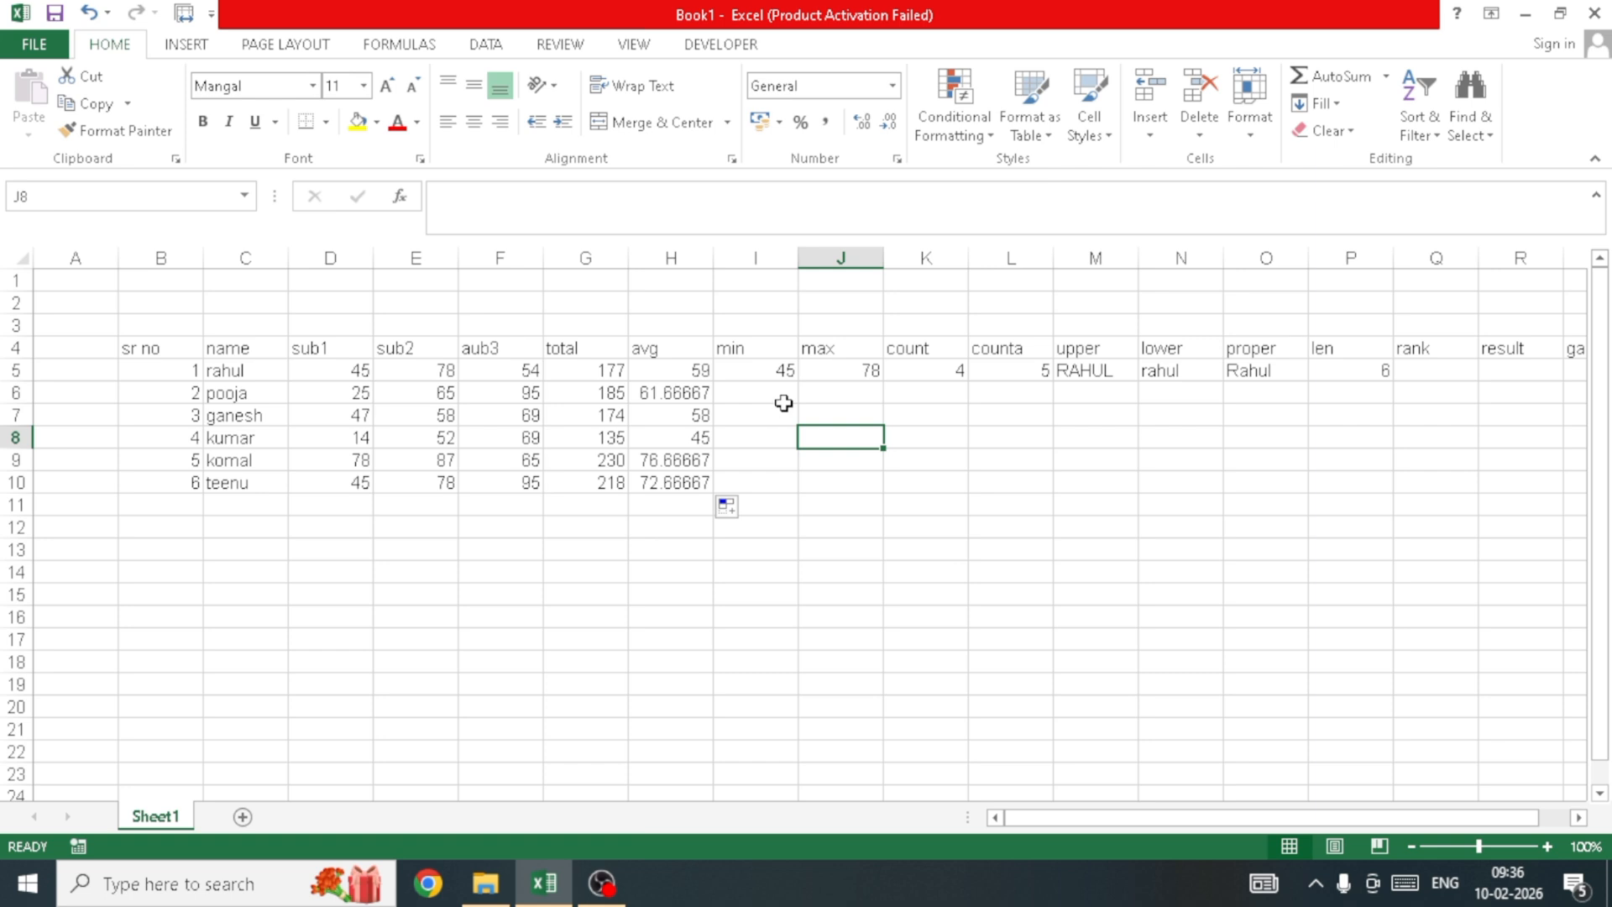
left_click_drag(773, 367, 774, 476)
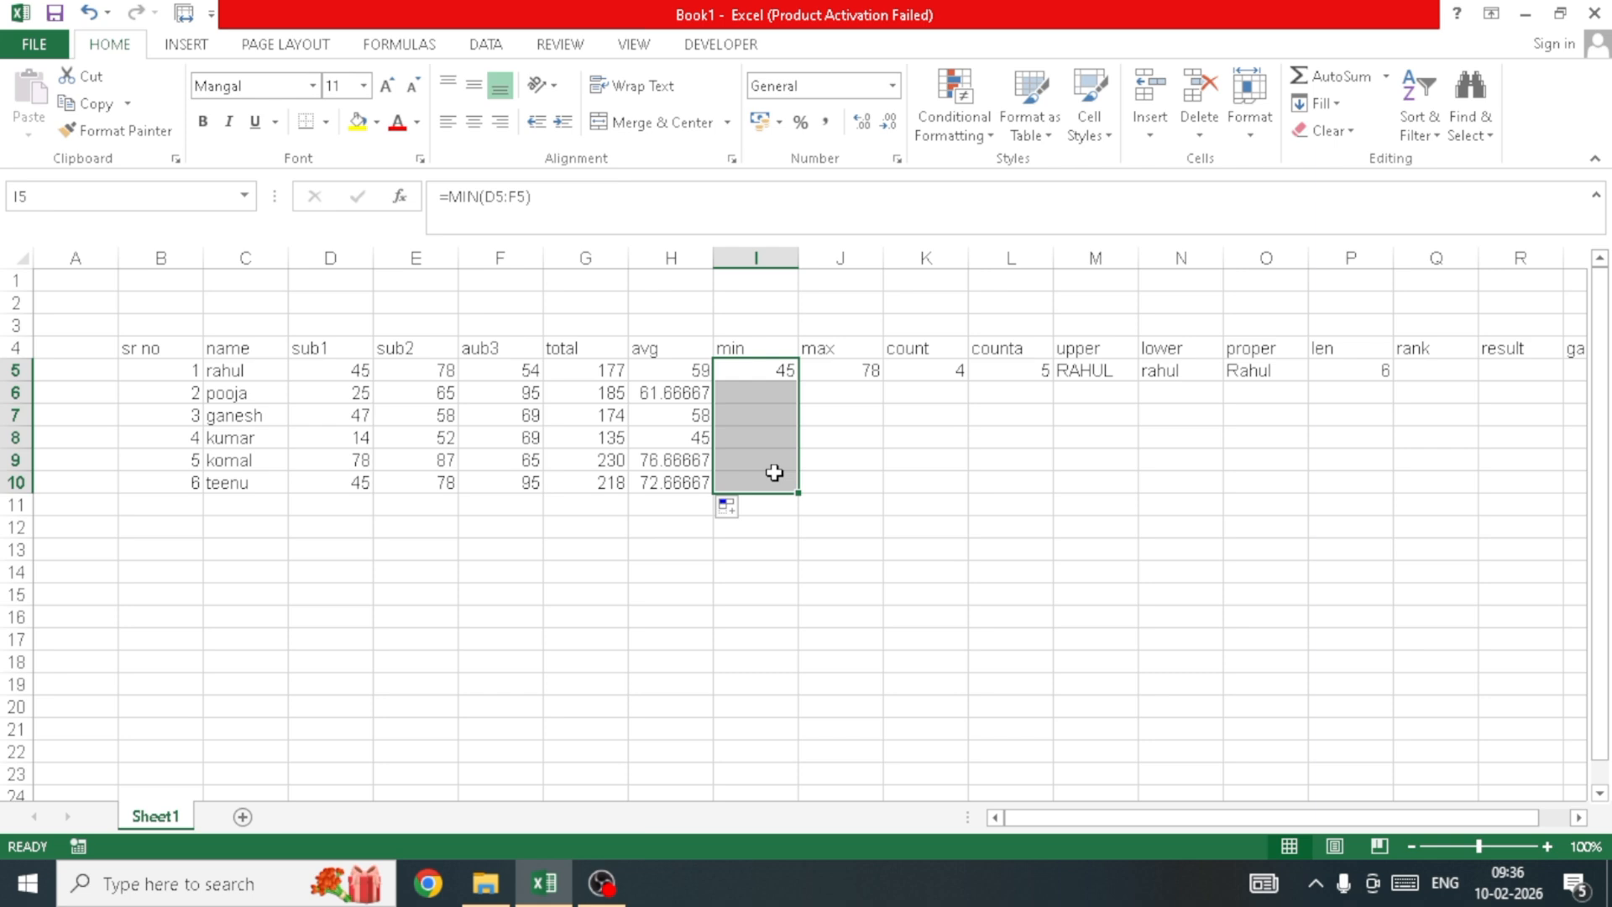
key("ctrl+d")
left_click(849, 445)
Step: Copy the MAX, COUNT, COUNTA, UPPER, LOWER, PROPER and LEN formulas down J5:P10 with Ctrl+D
left_click(858, 374)
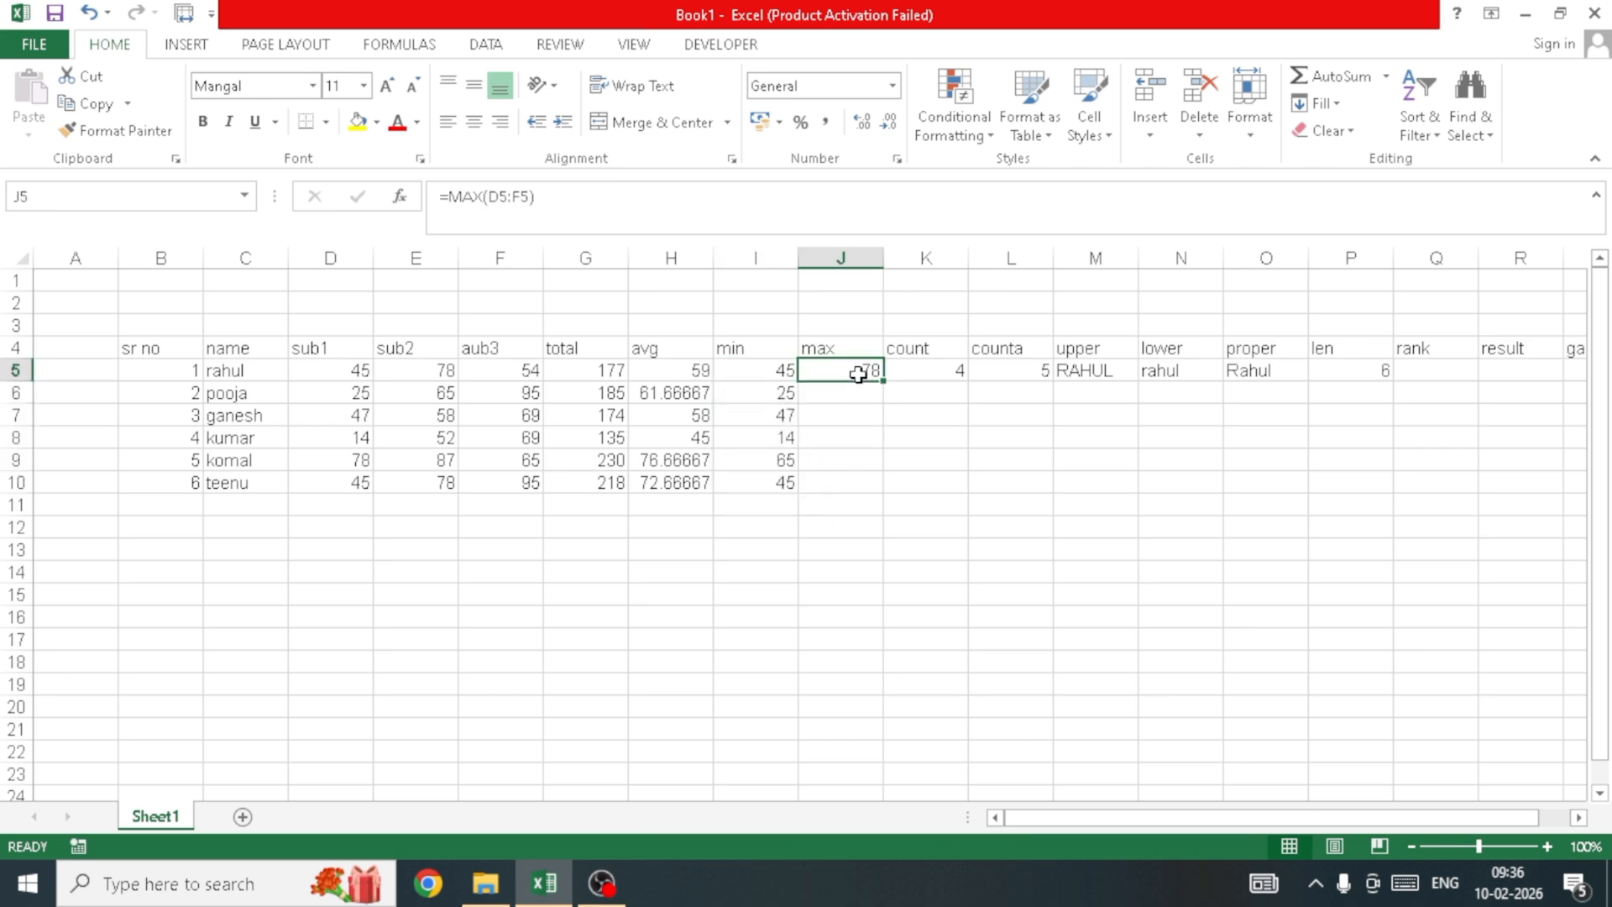
left_click_drag(858, 374, 1308, 483)
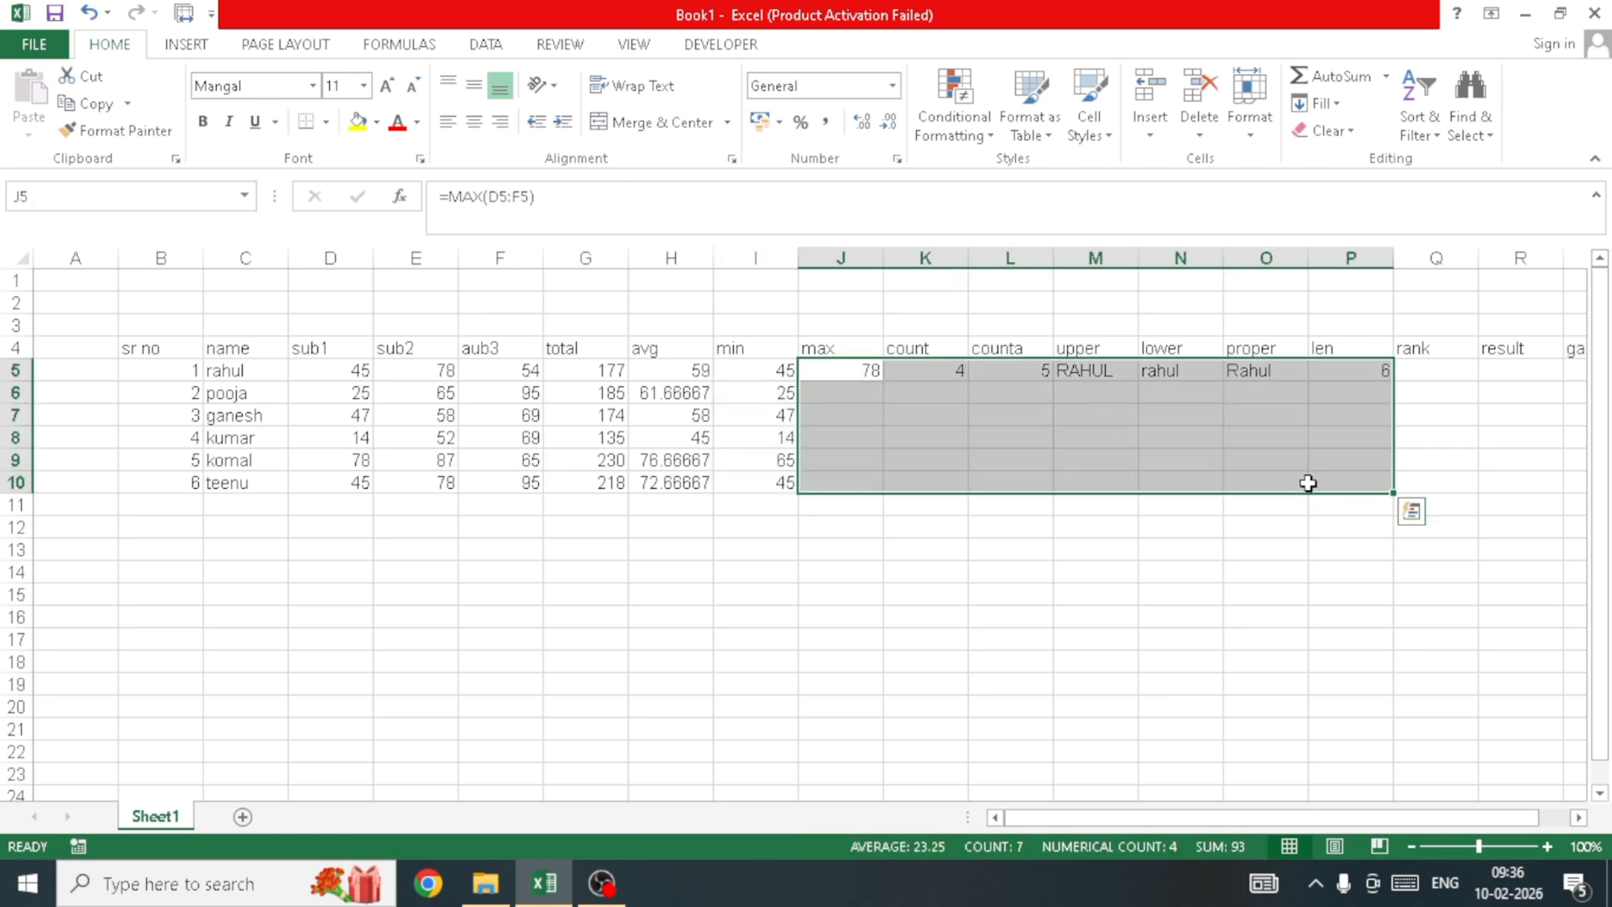
key("ctrl+d")
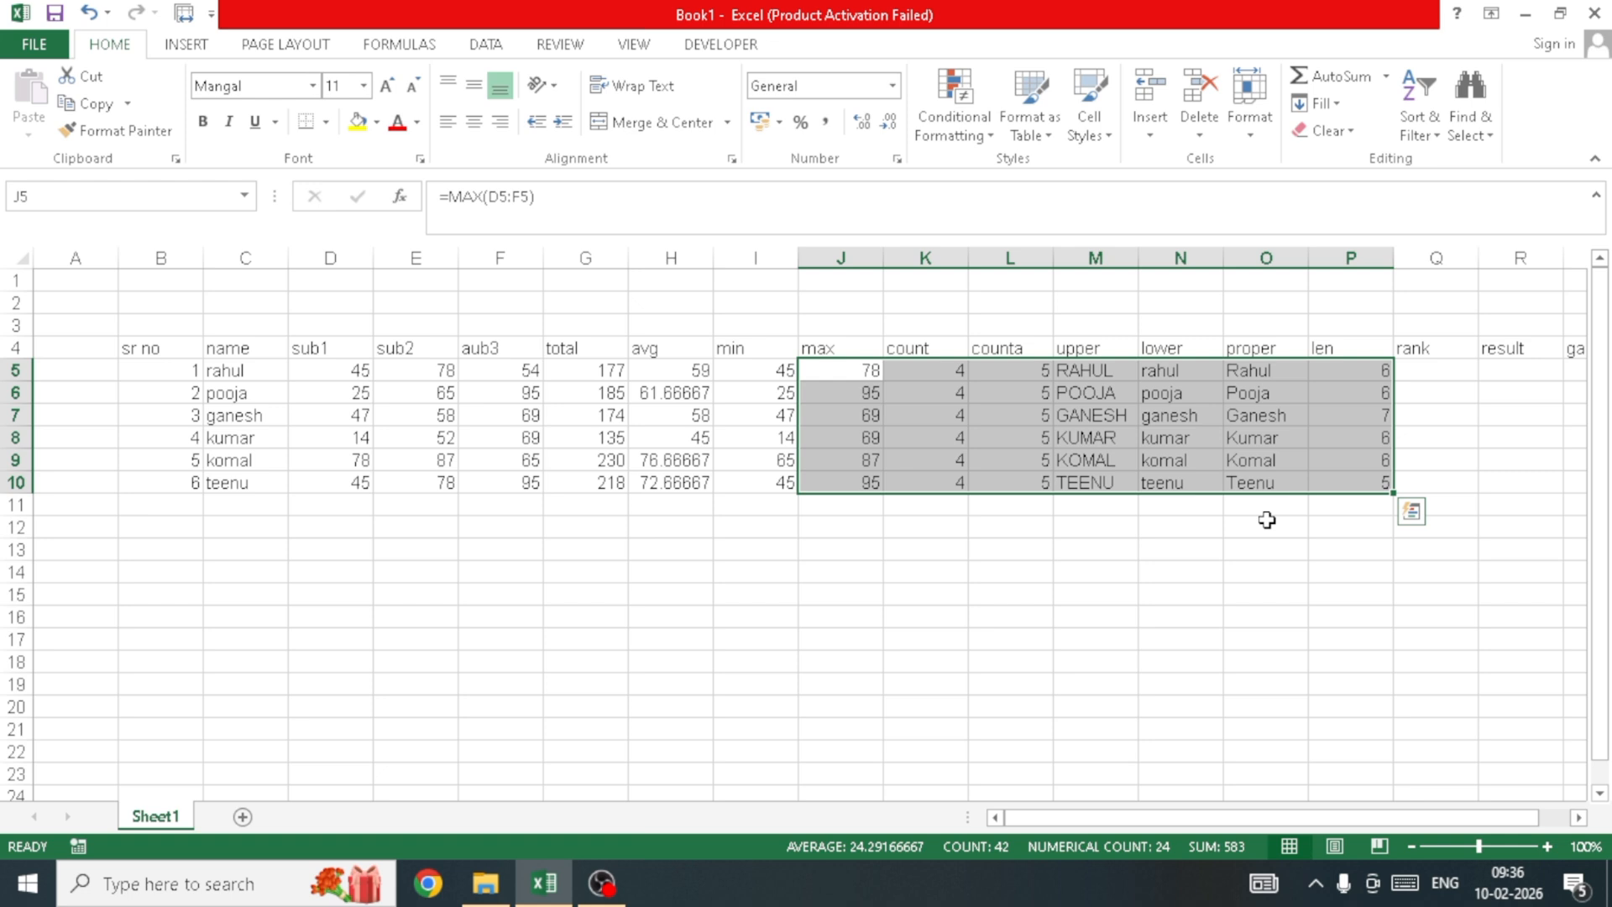
left_click(1267, 519)
left_click(1093, 453)
left_click(1432, 384)
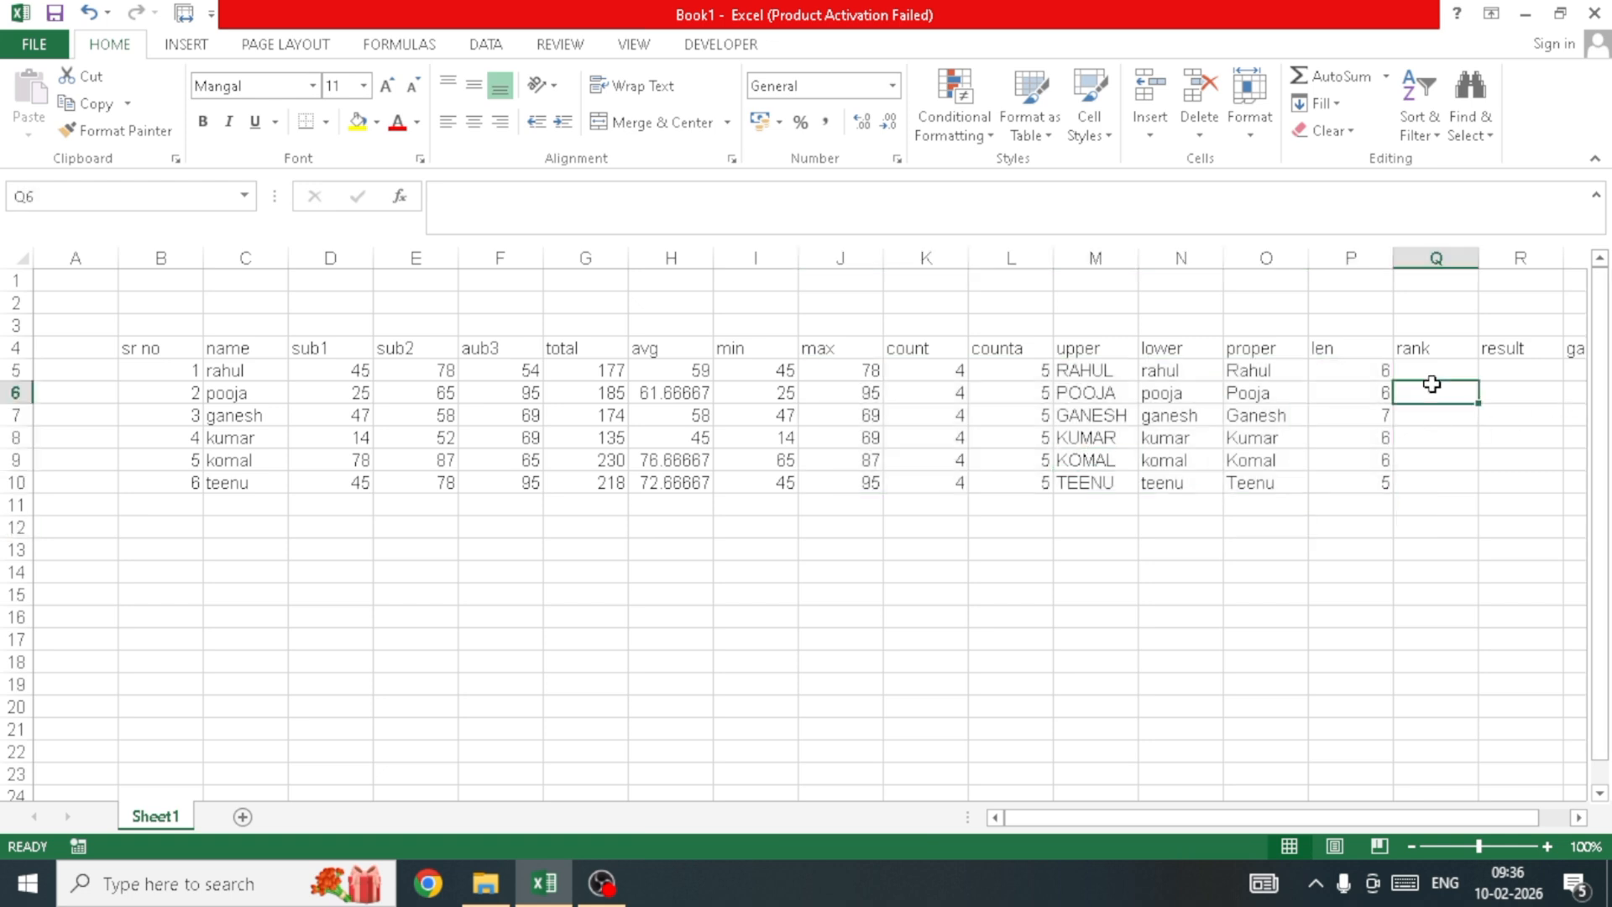
left_click(1439, 366)
Step: Enter =RANK(H5,H5:H10) in Q5 so rahul's rank shows 4
left_click(1471, 341)
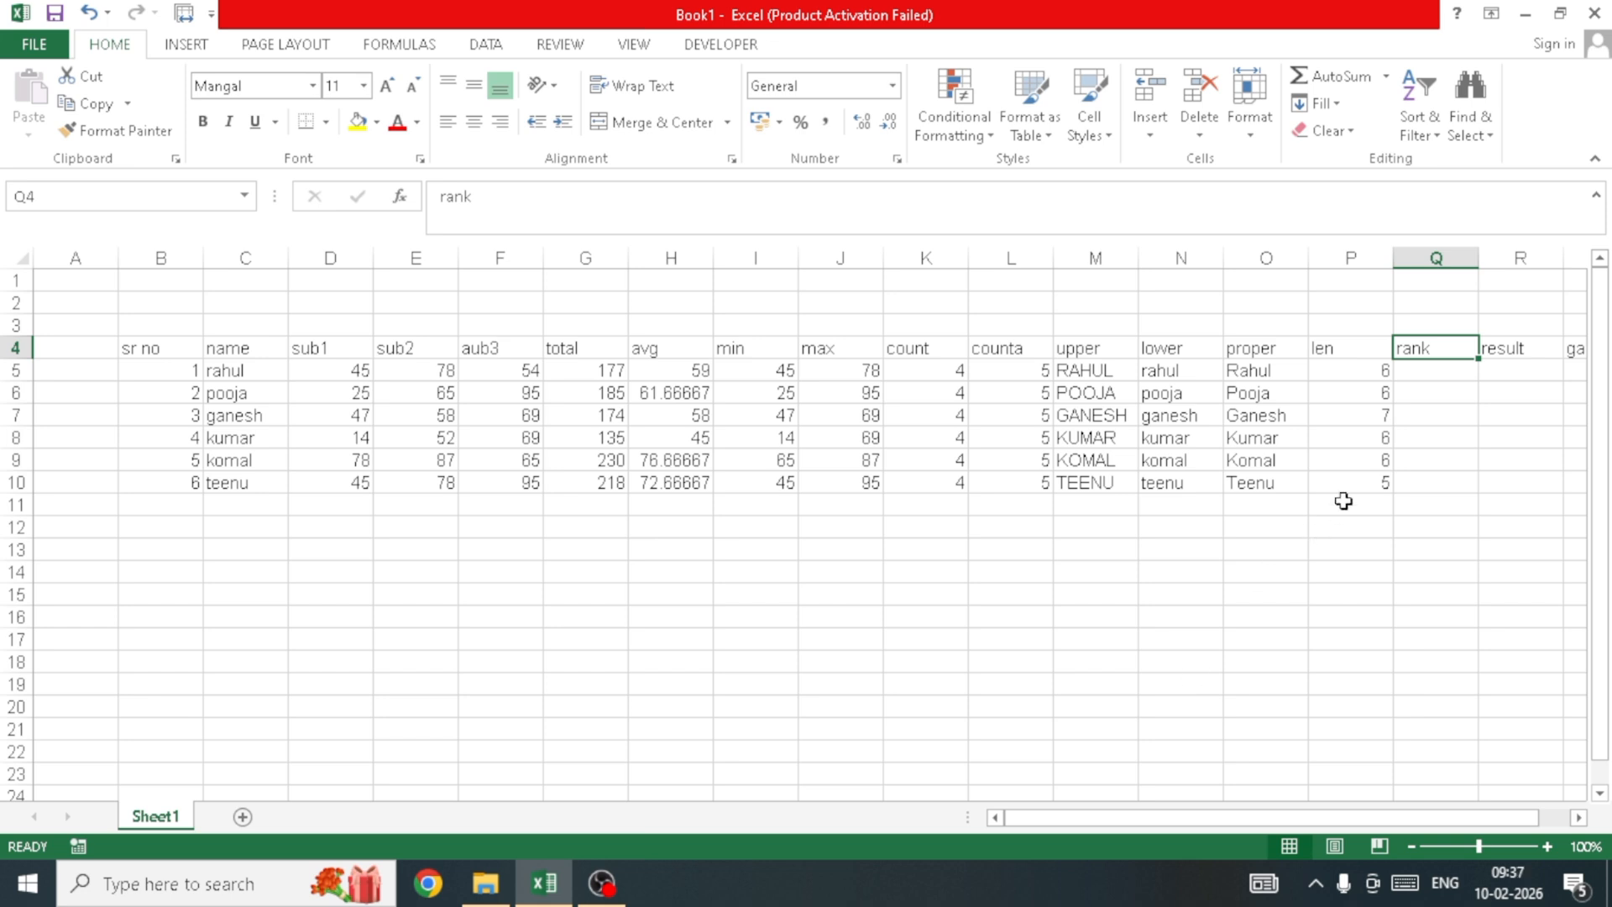
left_click(1413, 376)
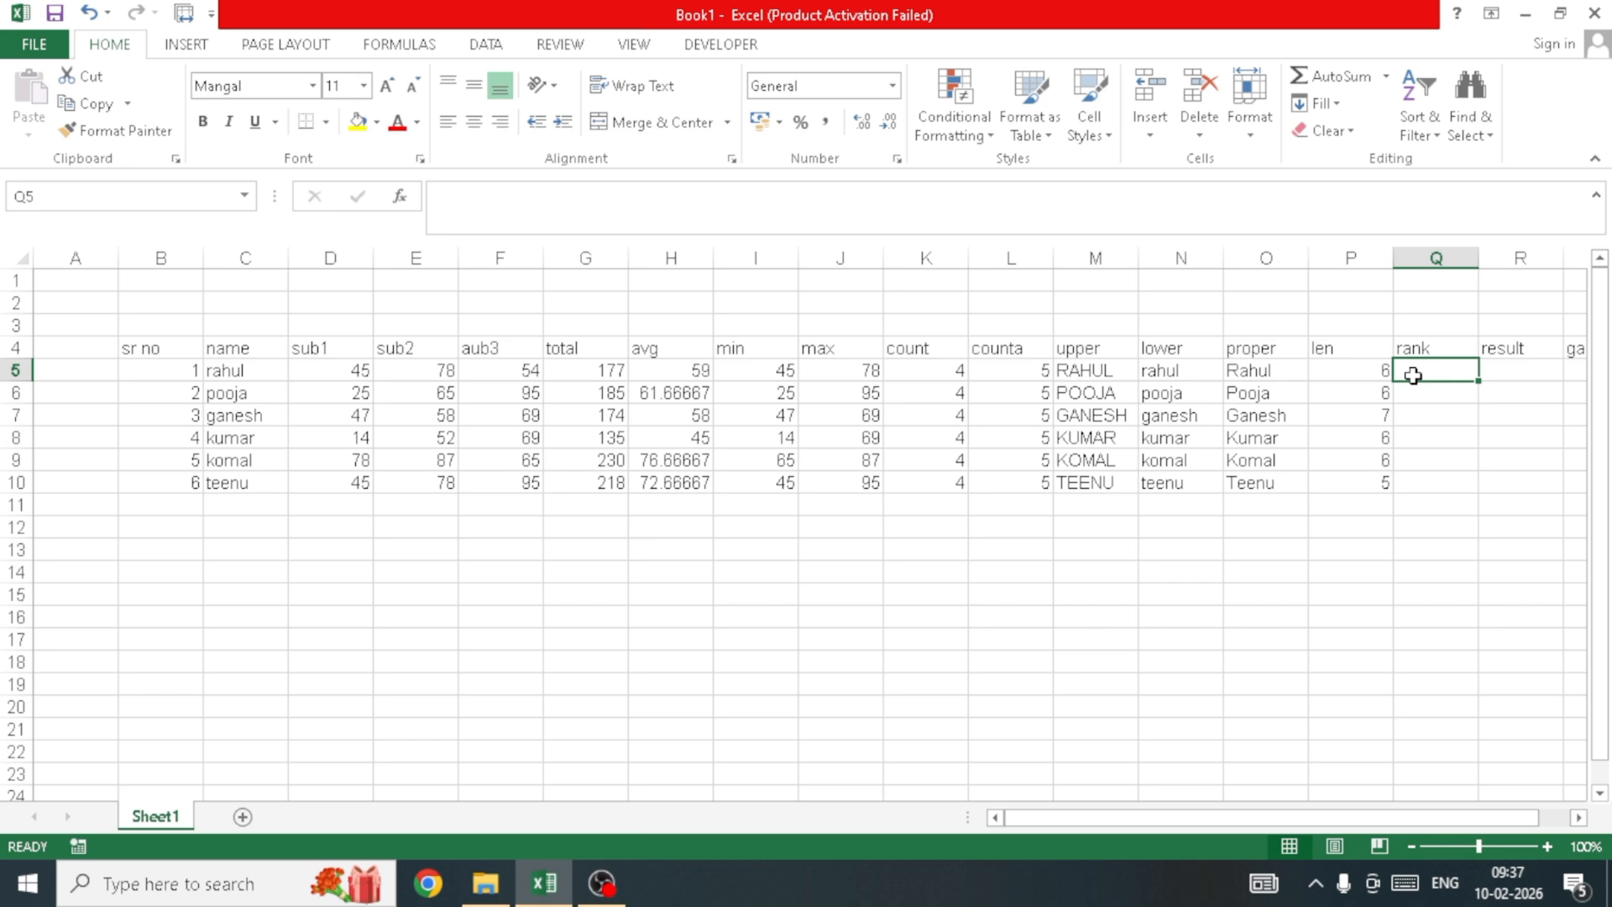
type("=ra")
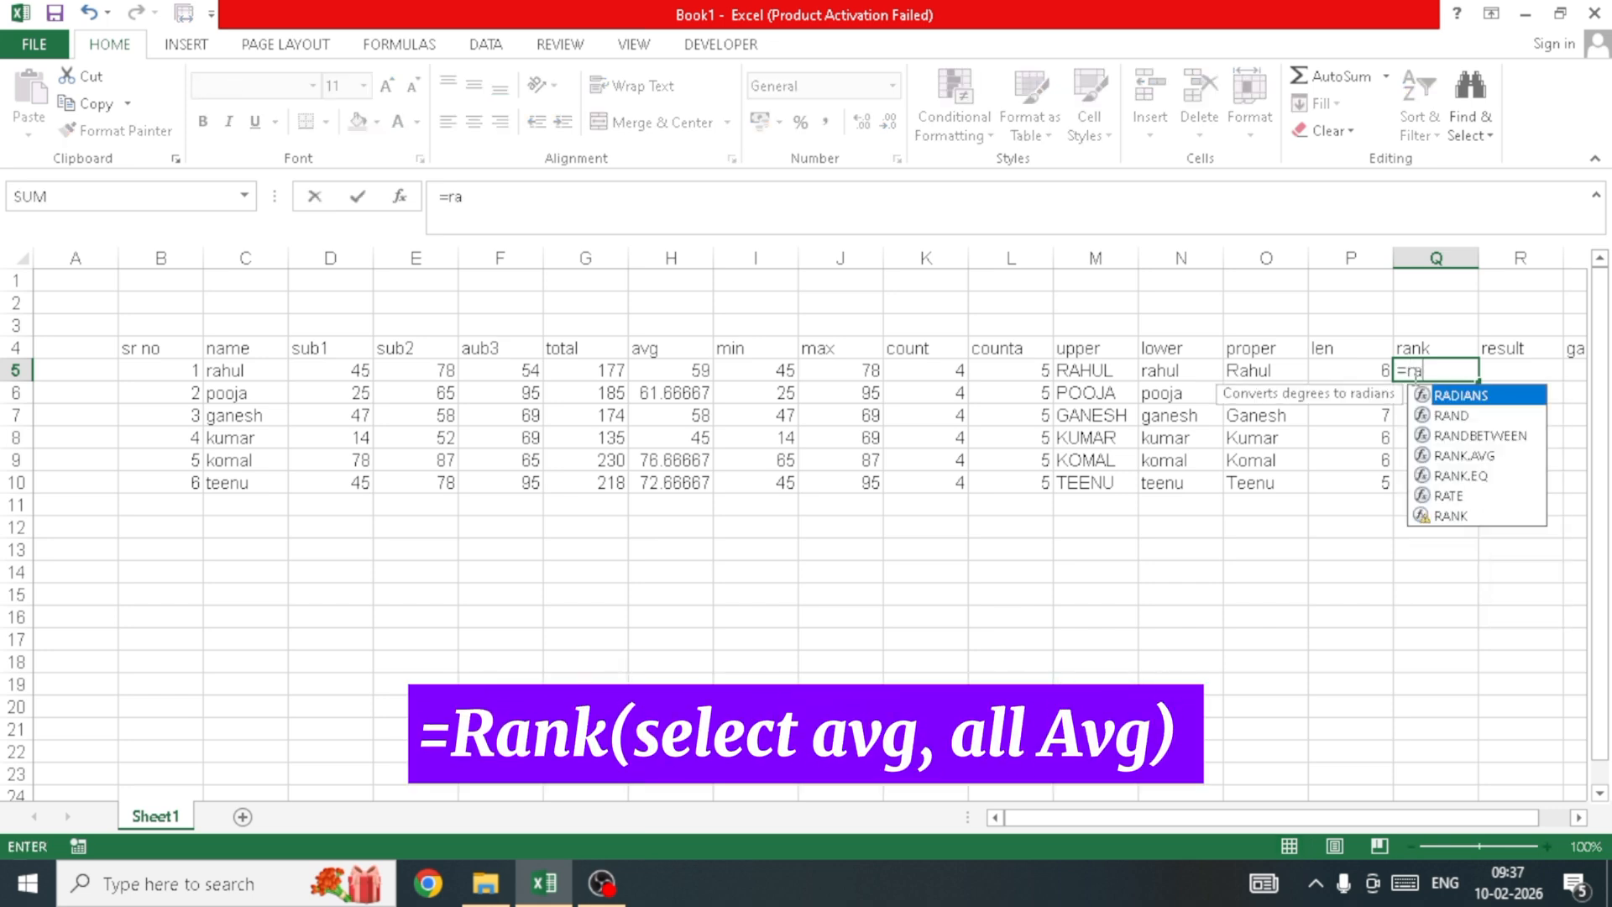
type("nk")
key("Down")
key("Down")
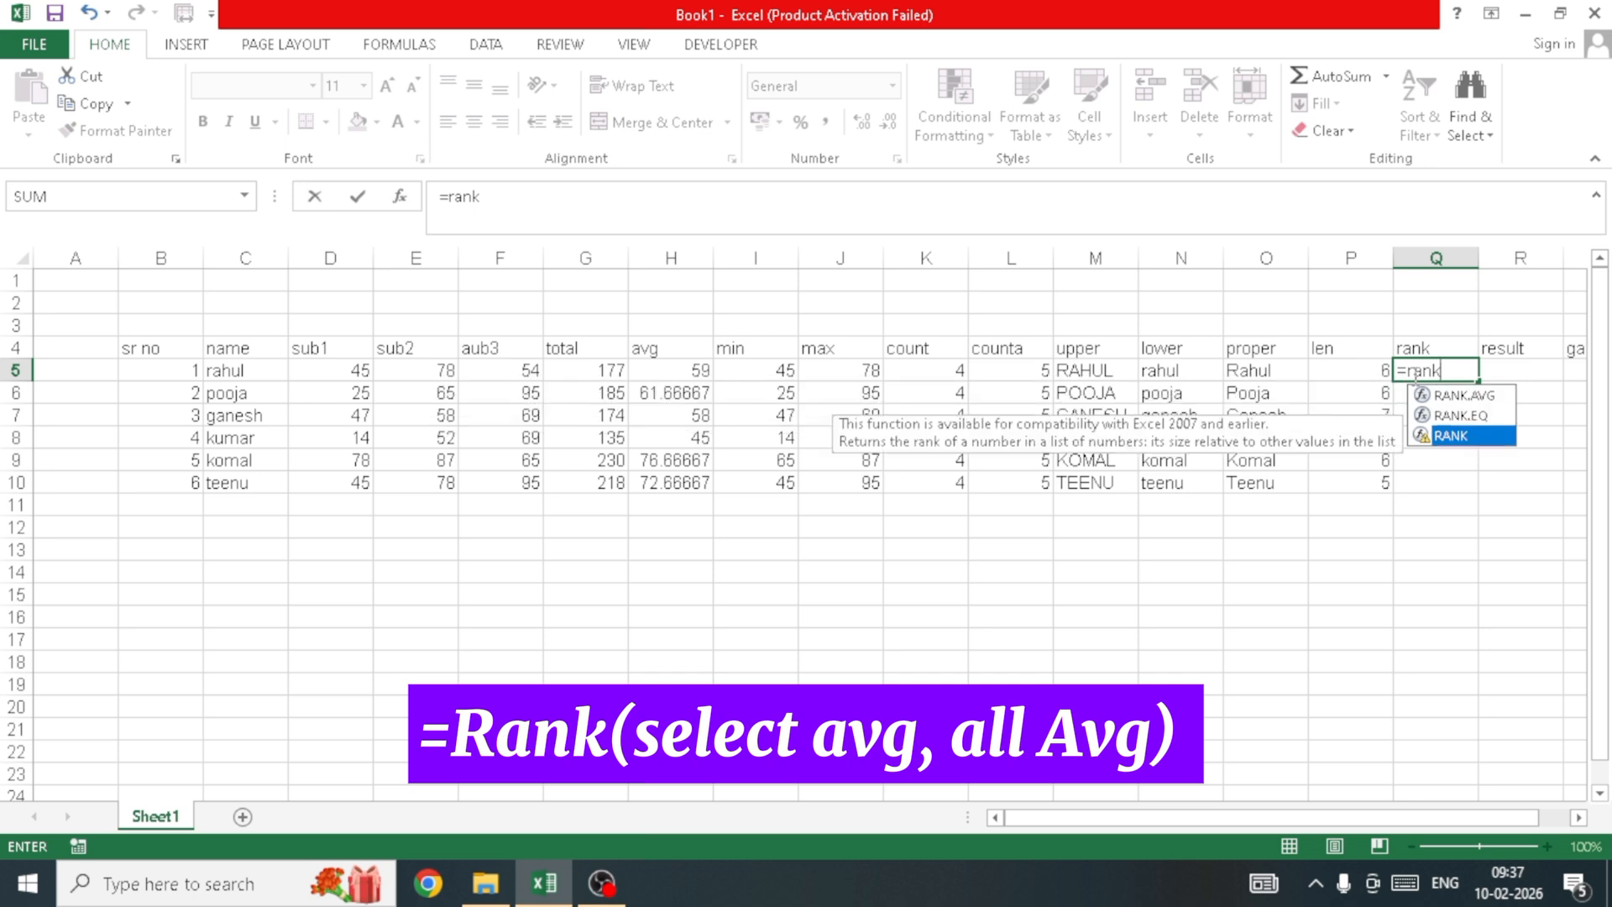
key("Tab")
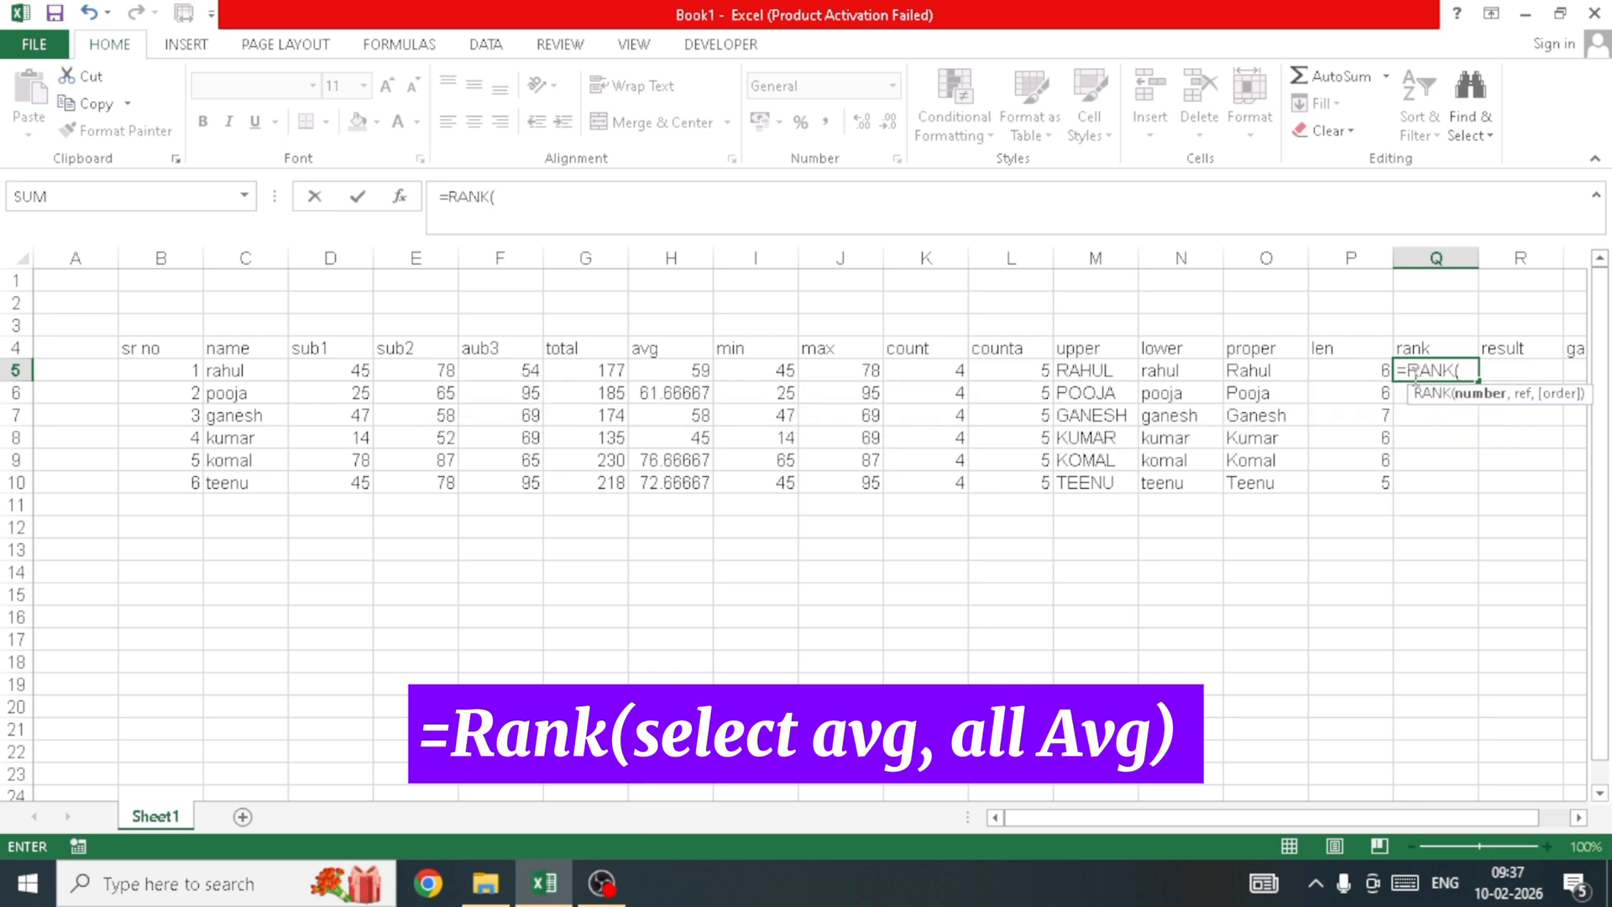
key("Left")
key("Left")
key("Left")
key("Left")
key("Left")
key("Left")
key("Left")
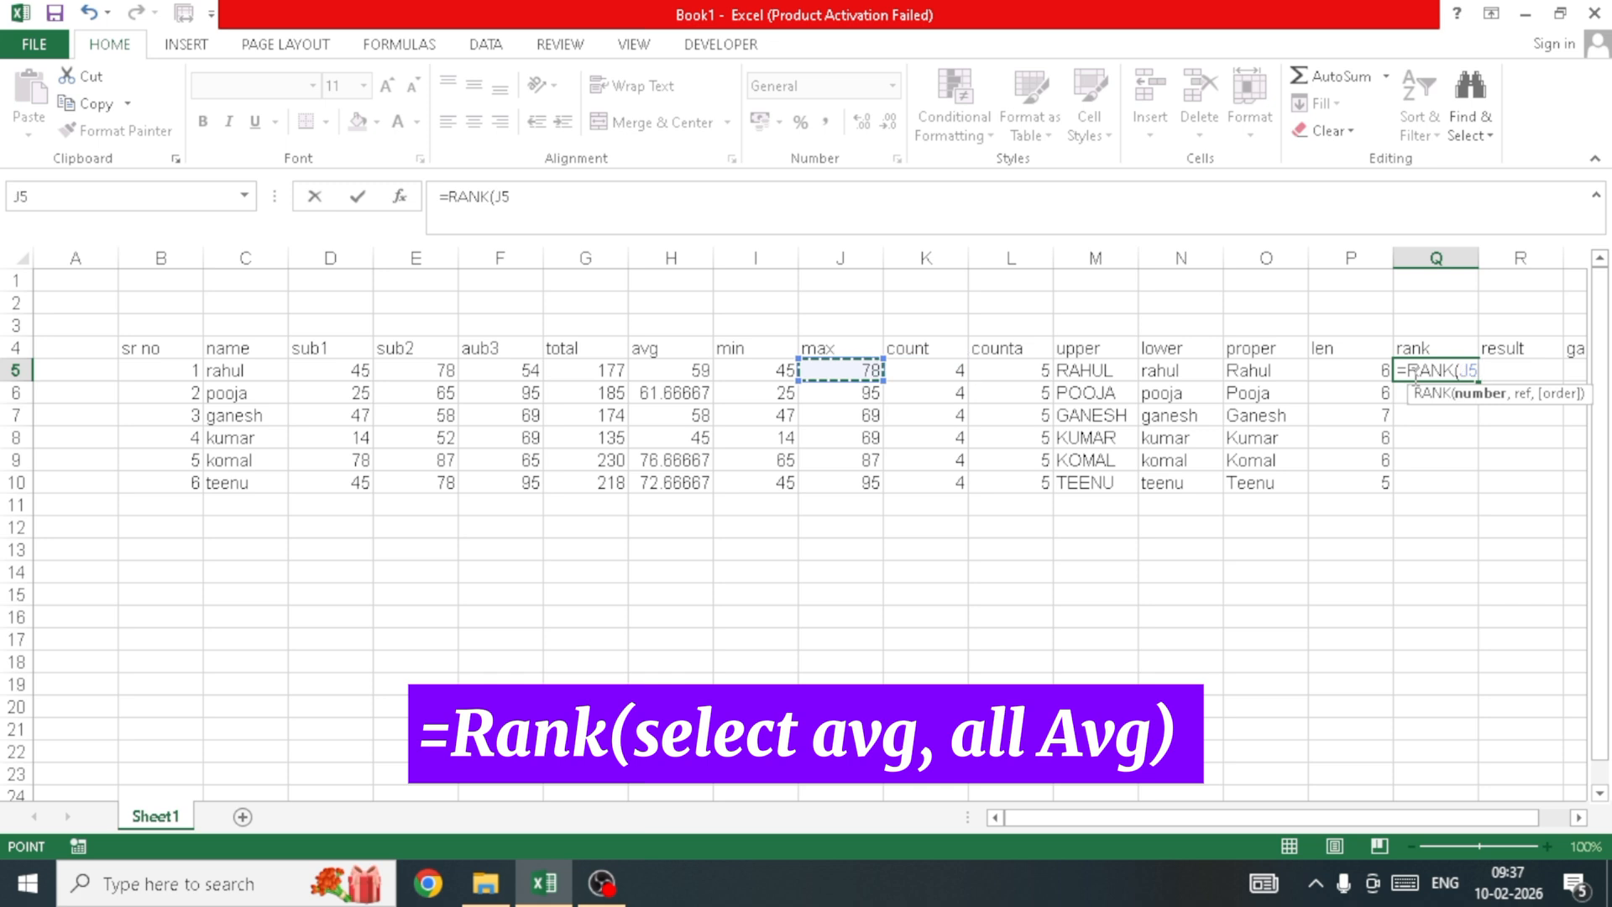
key("Left")
key("Left")
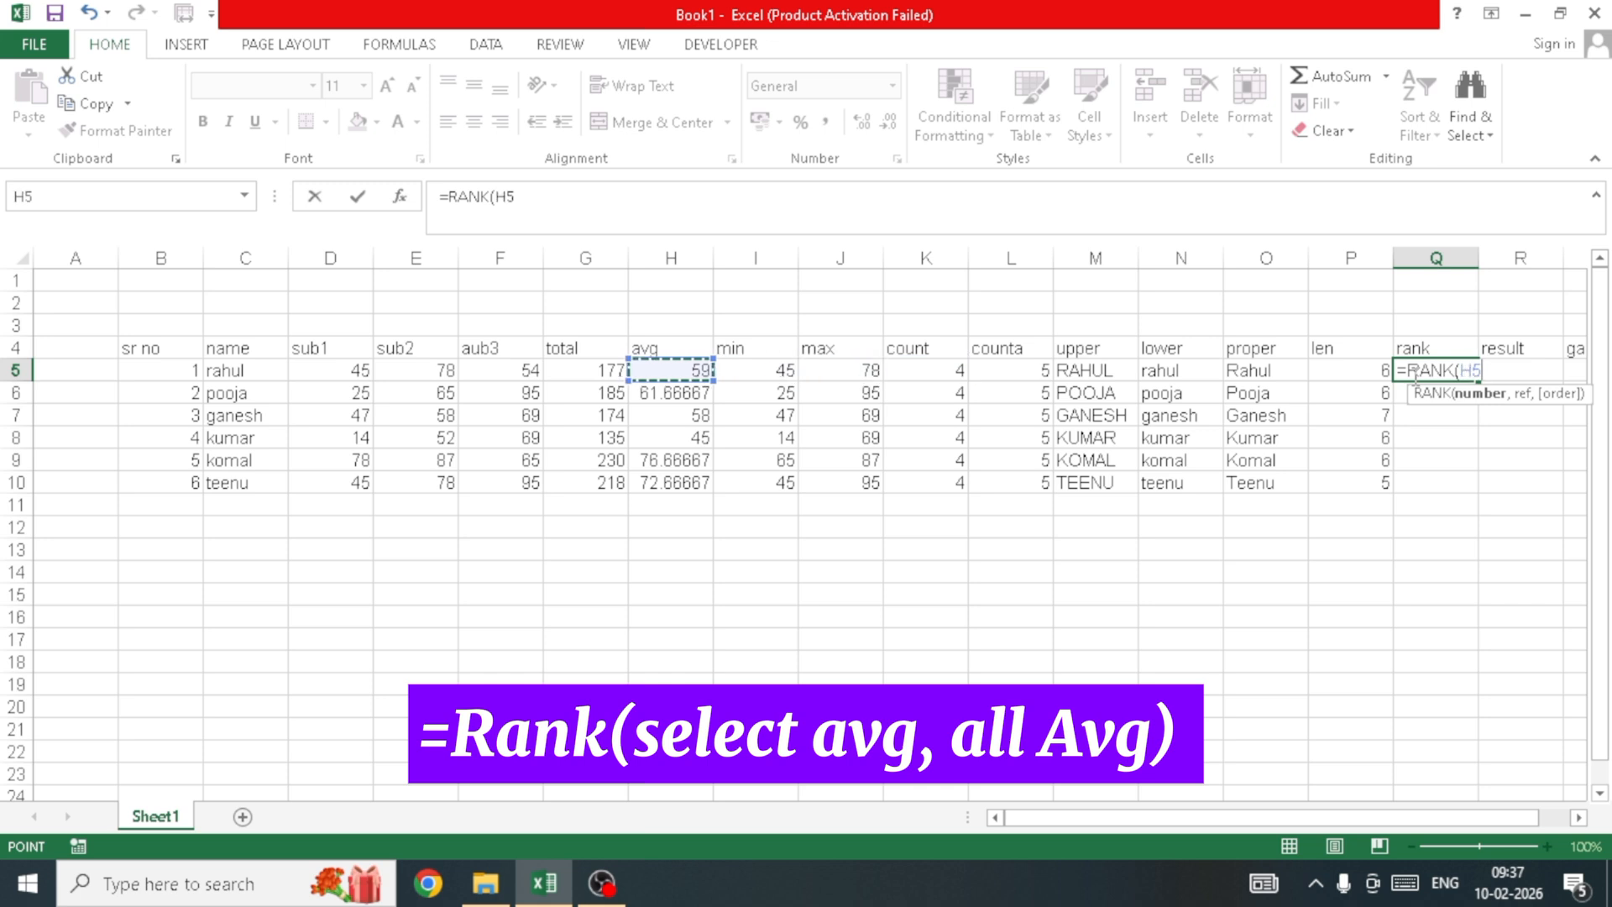
type(",")
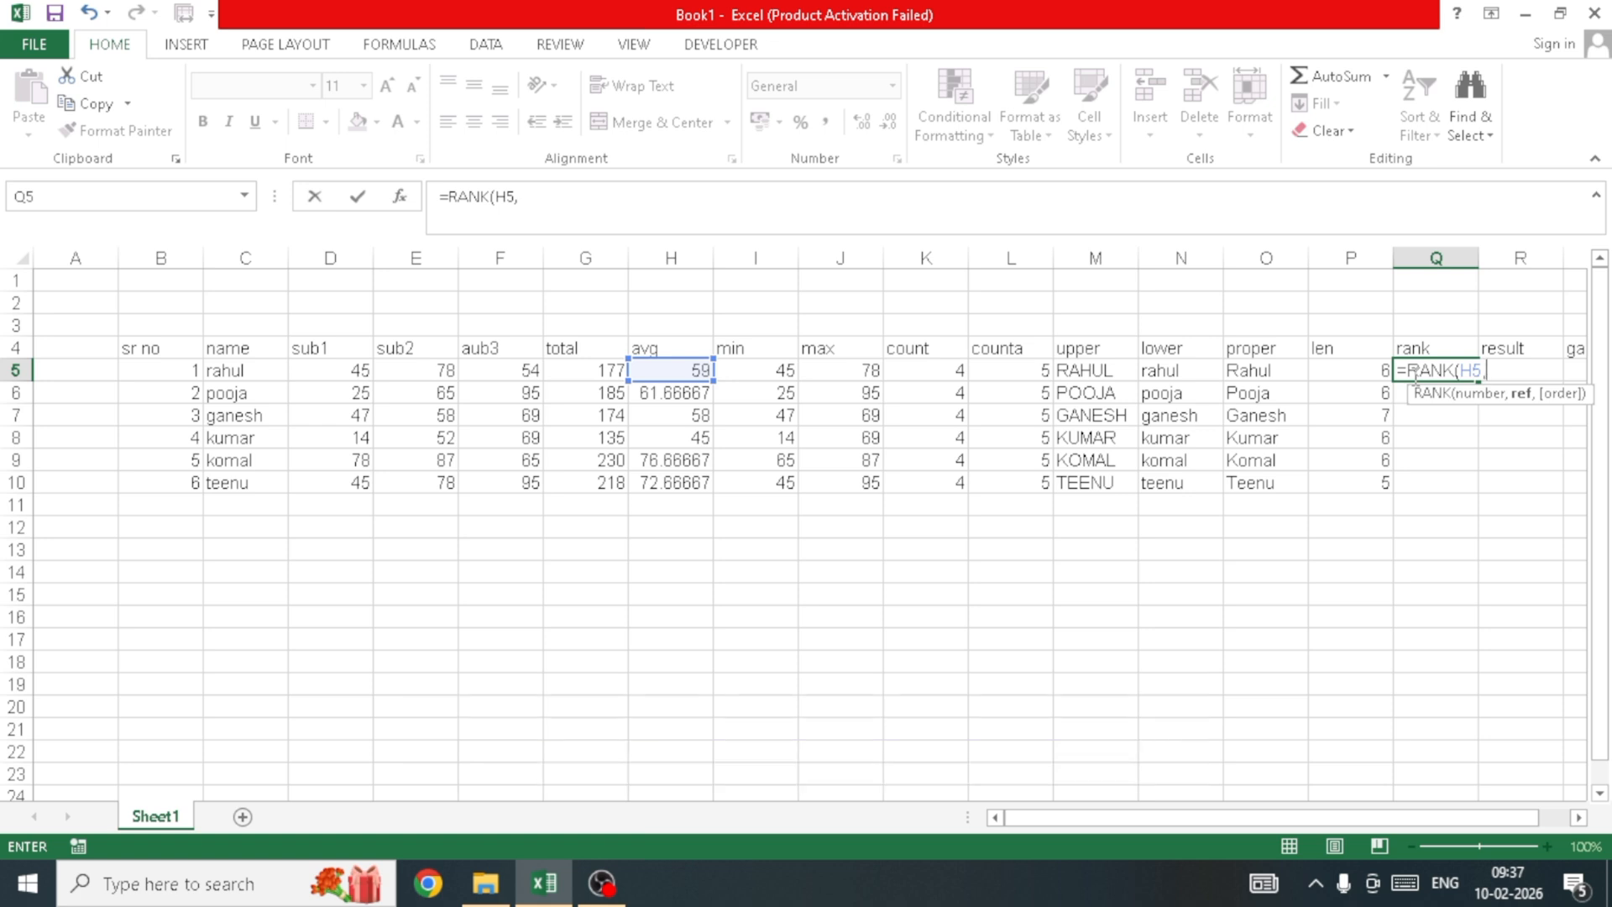
key("Left")
key("Left")
key("Left")
key("Left")
key("Left")
key("Left")
key("Left")
key("Left")
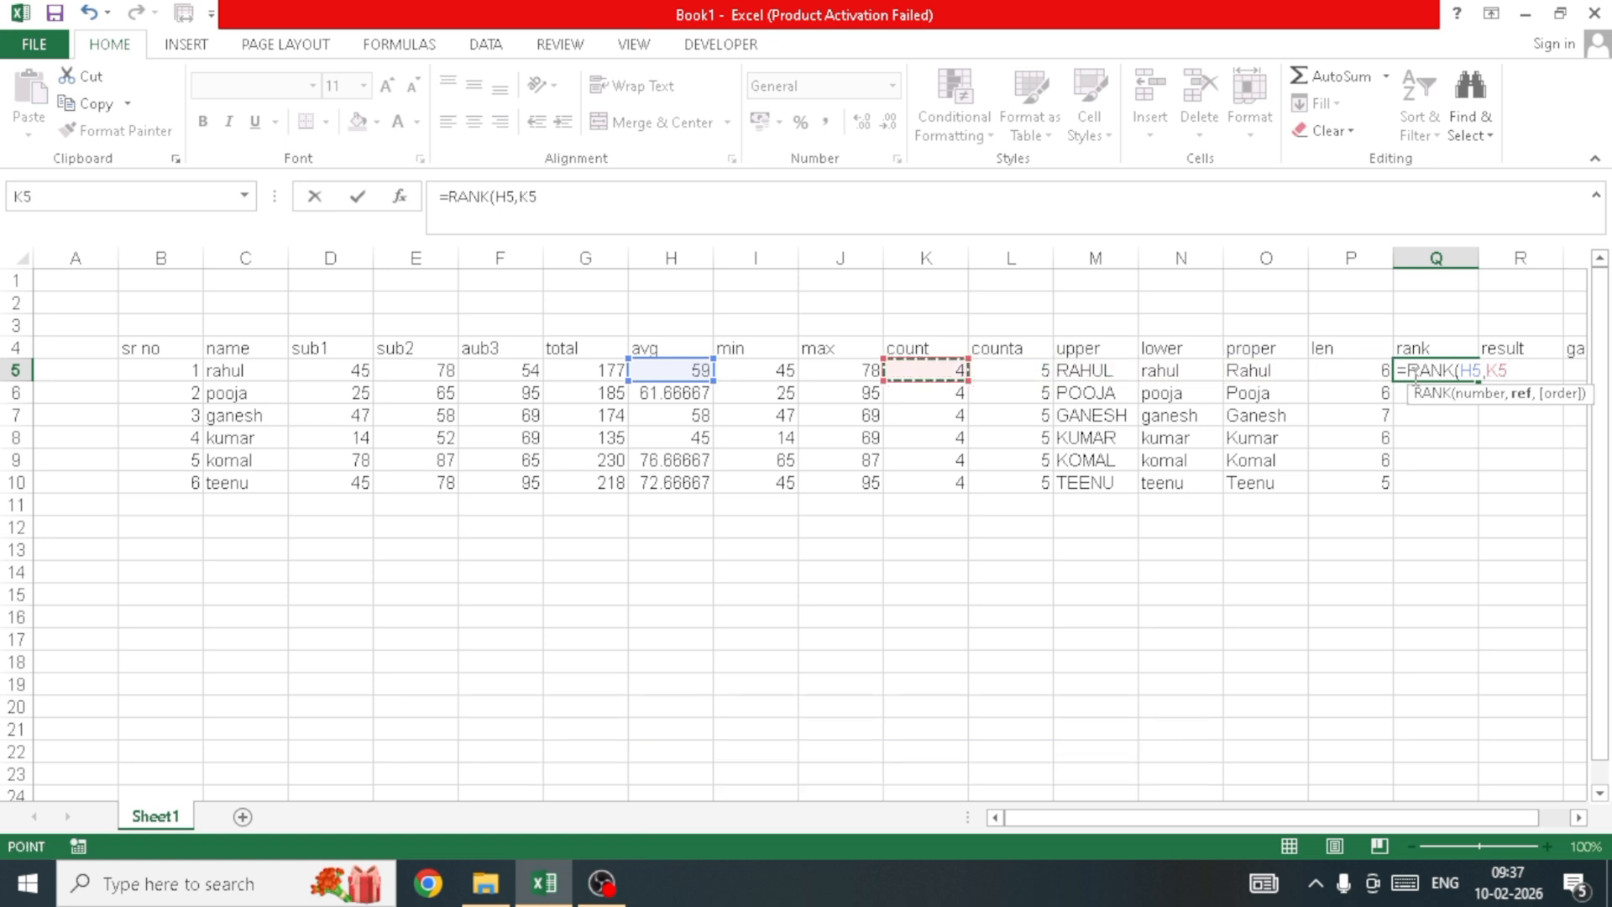
key("Left")
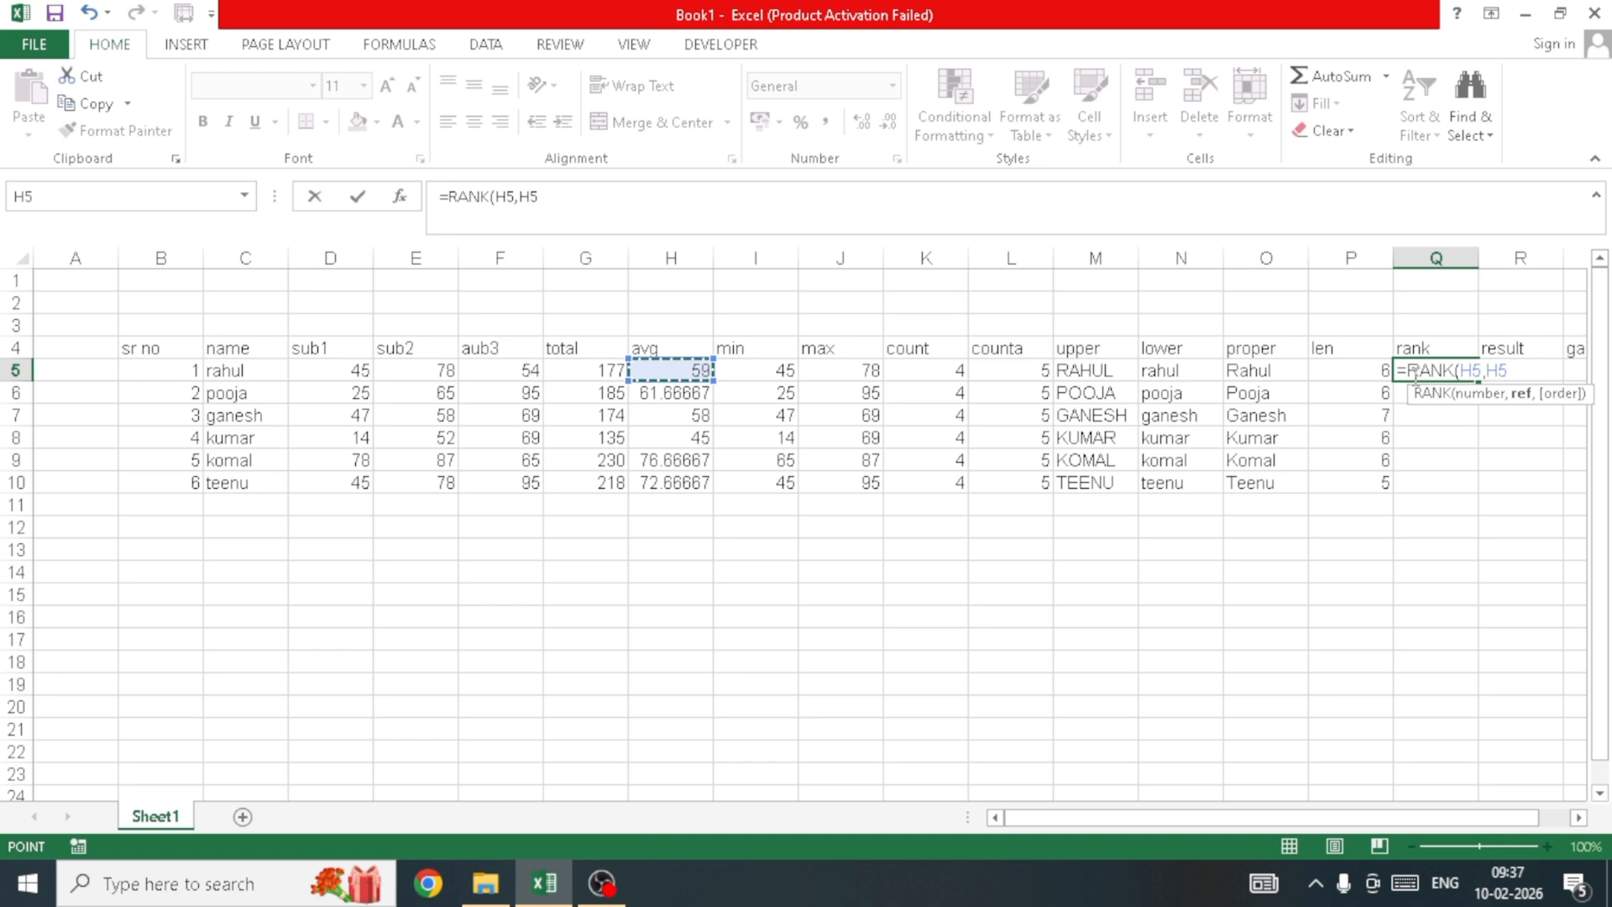
key("shift+Down")
key("shift+Down")
key("shift+Down")
key("shift+Down")
key("shift+Down")
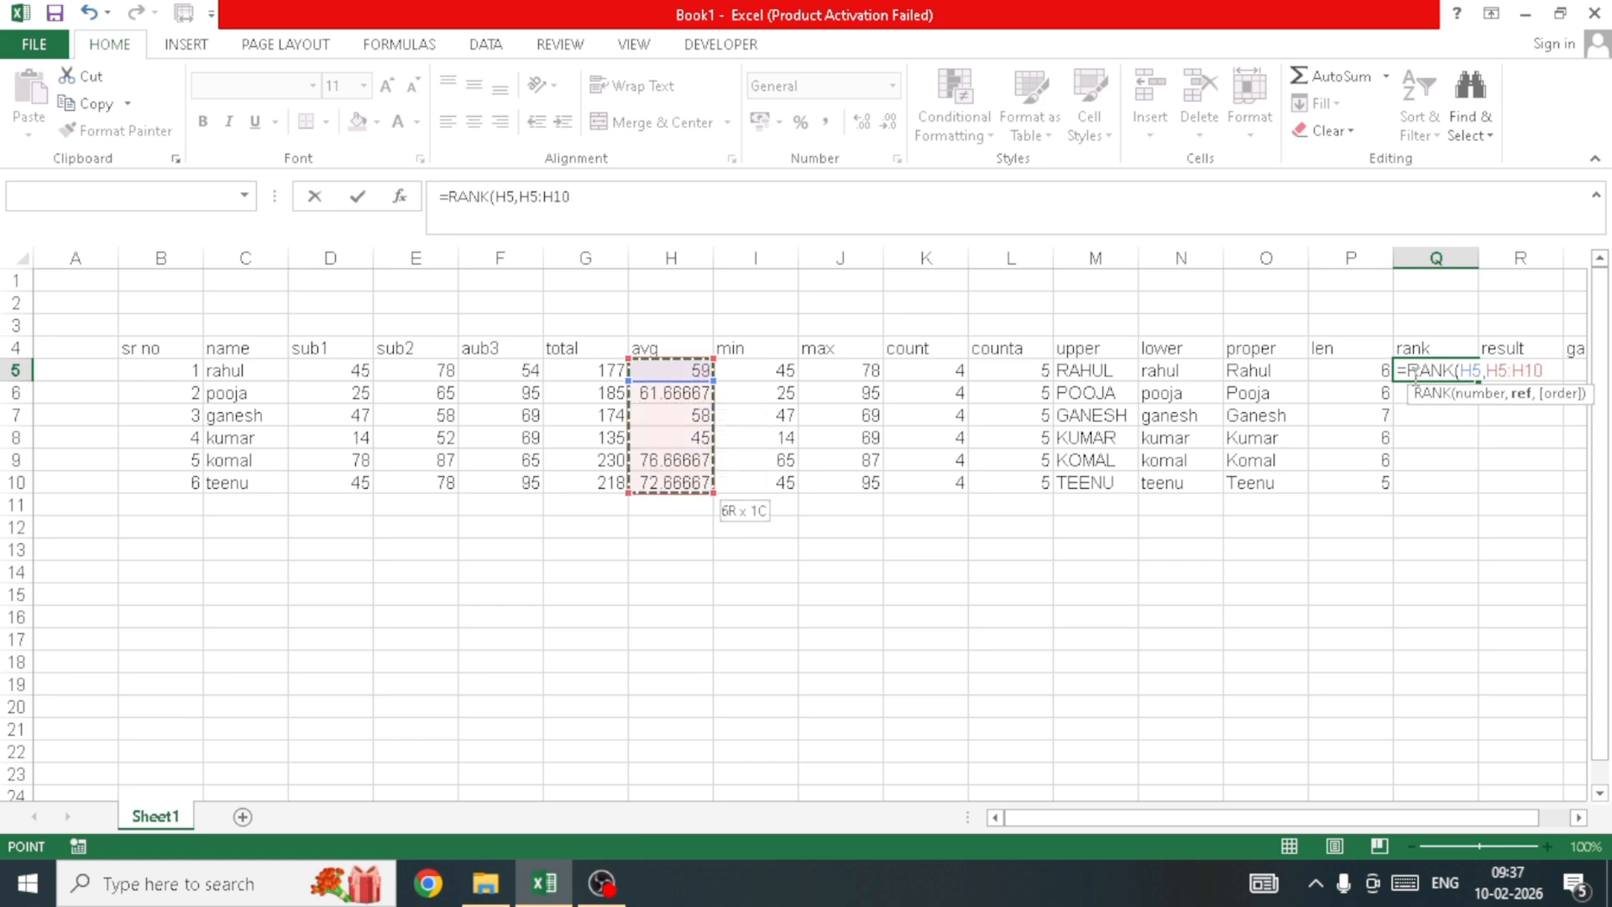
type(")")
key("Return")
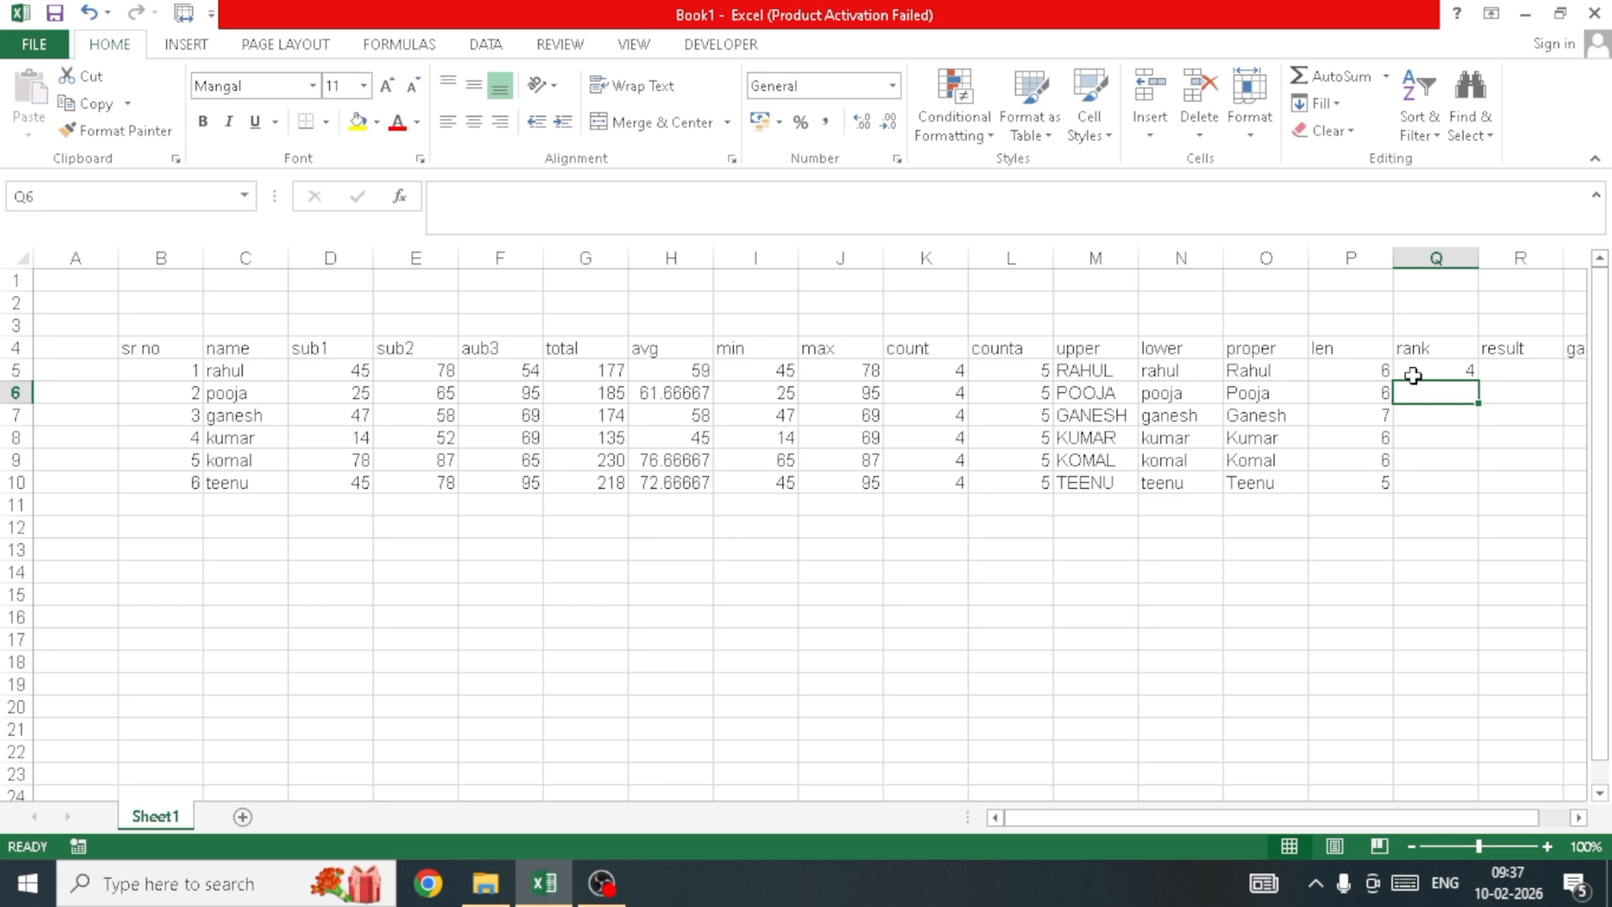
Step: Start Q6's RANK formula using pooja's average H6 as the number
type("=r")
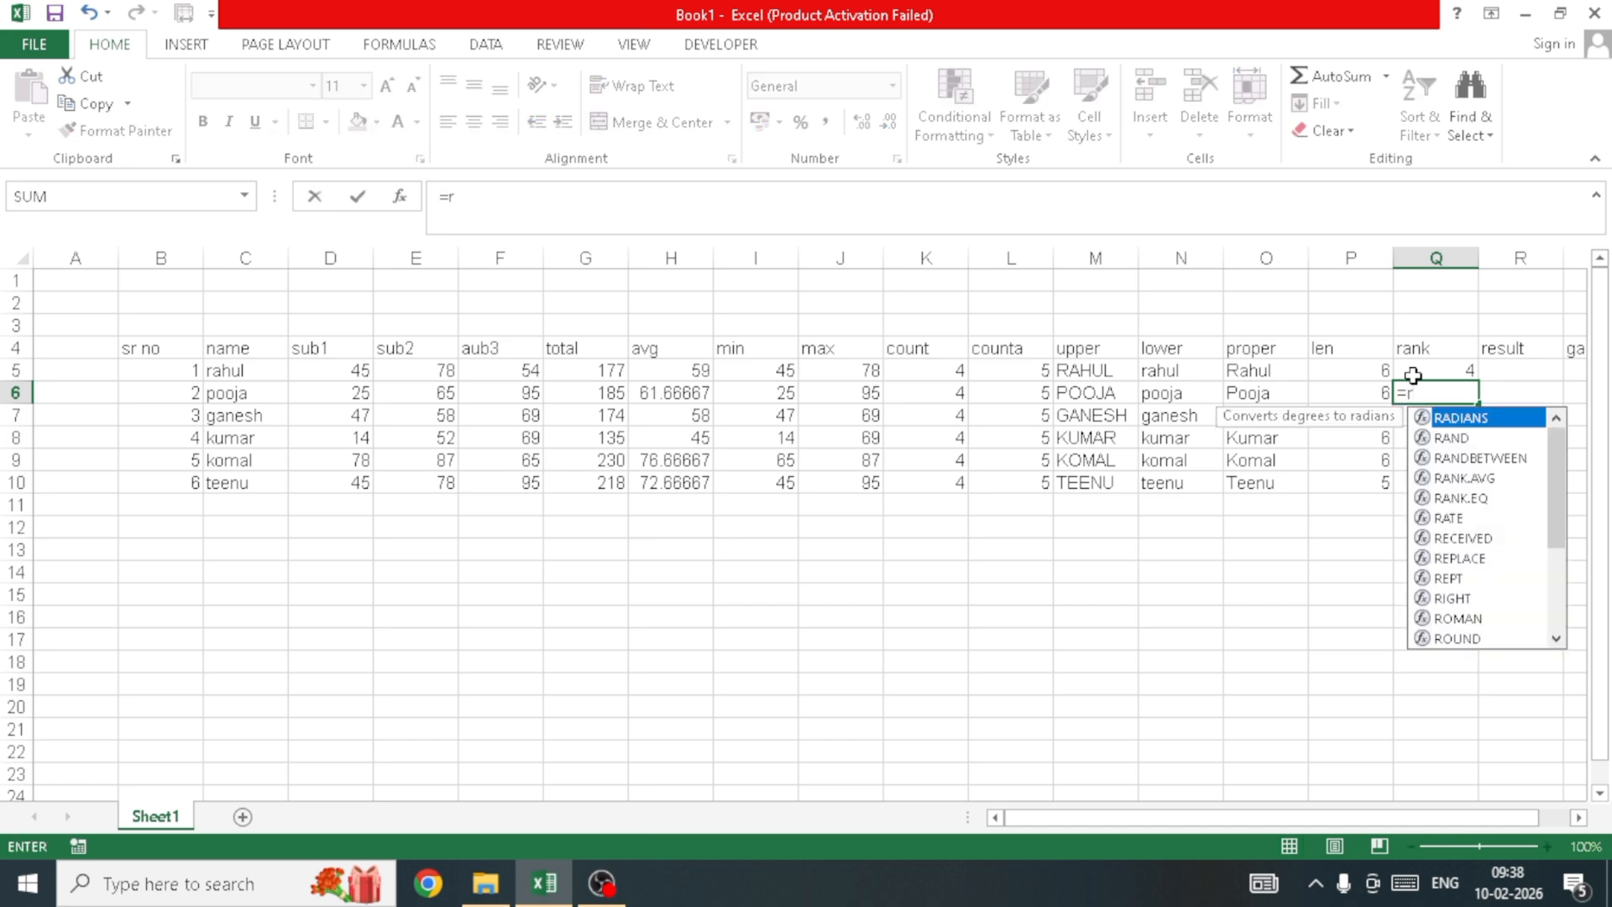
key("BackSpace")
type("rank")
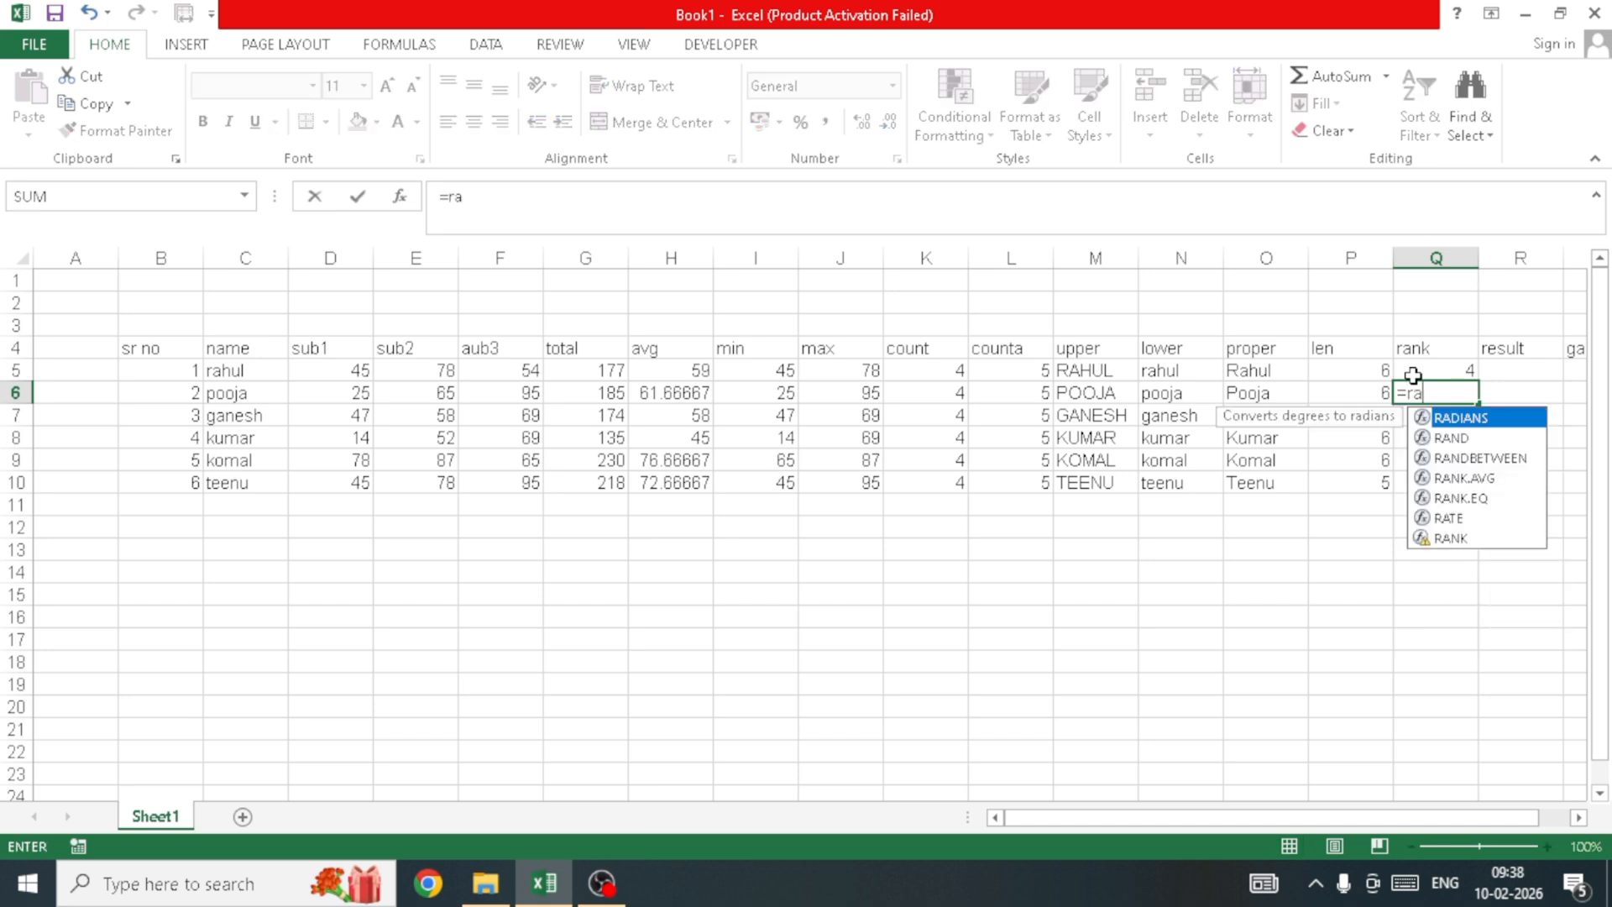
key("Down")
key("Down")
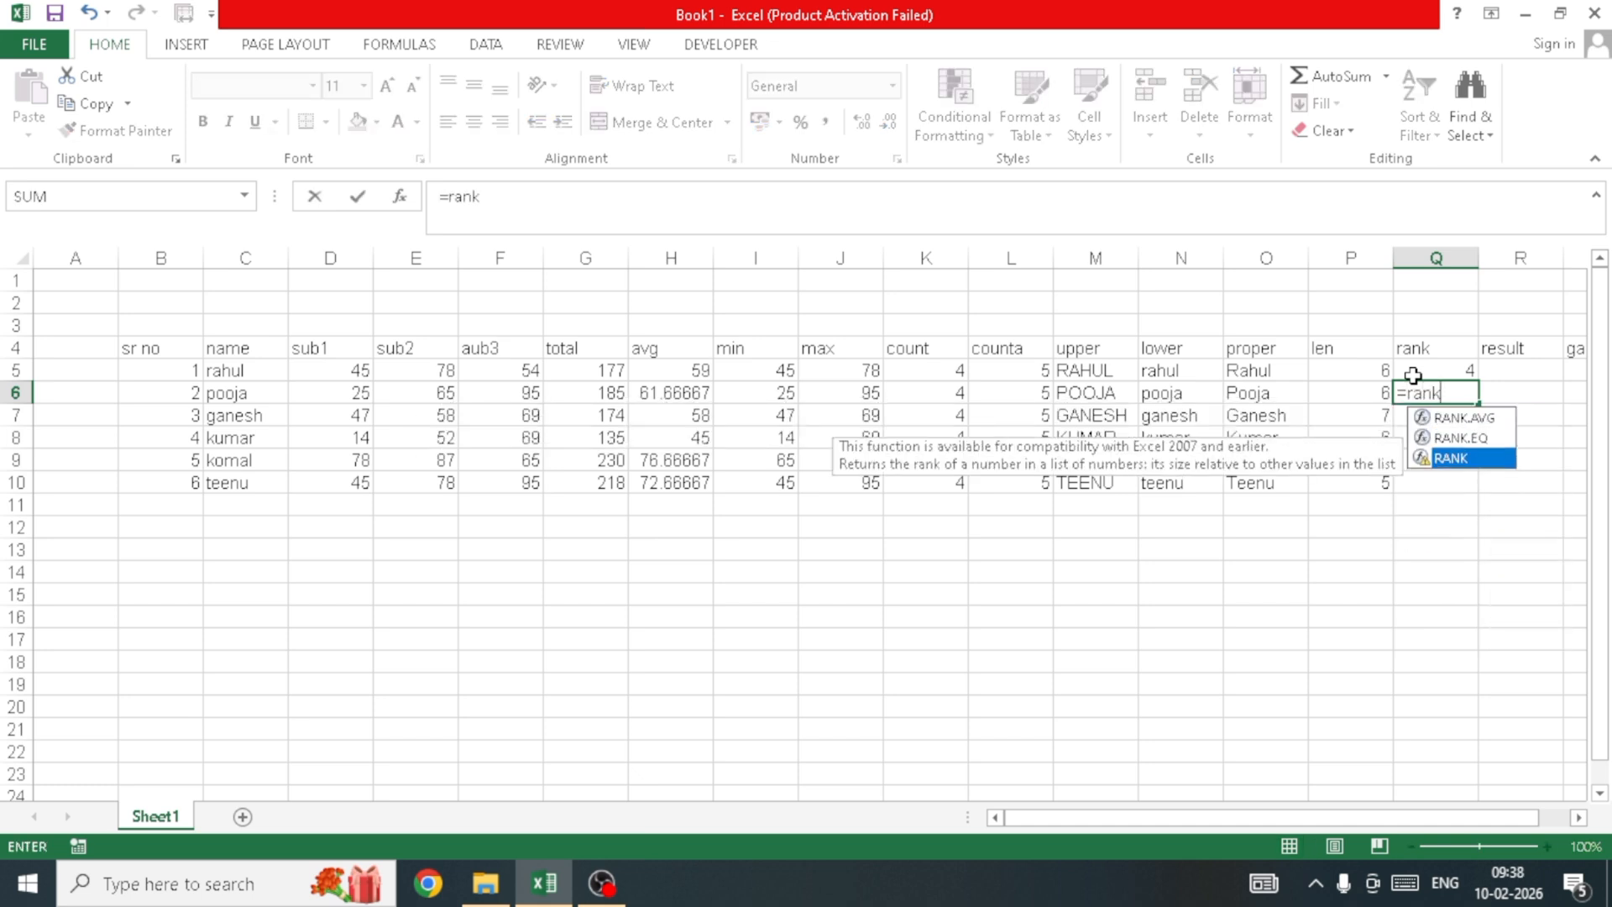
key("Tab")
key("Left")
key("Left")
key("Left")
key("Left")
key("Left")
key("Left")
key("Left")
key("Left")
key("Left")
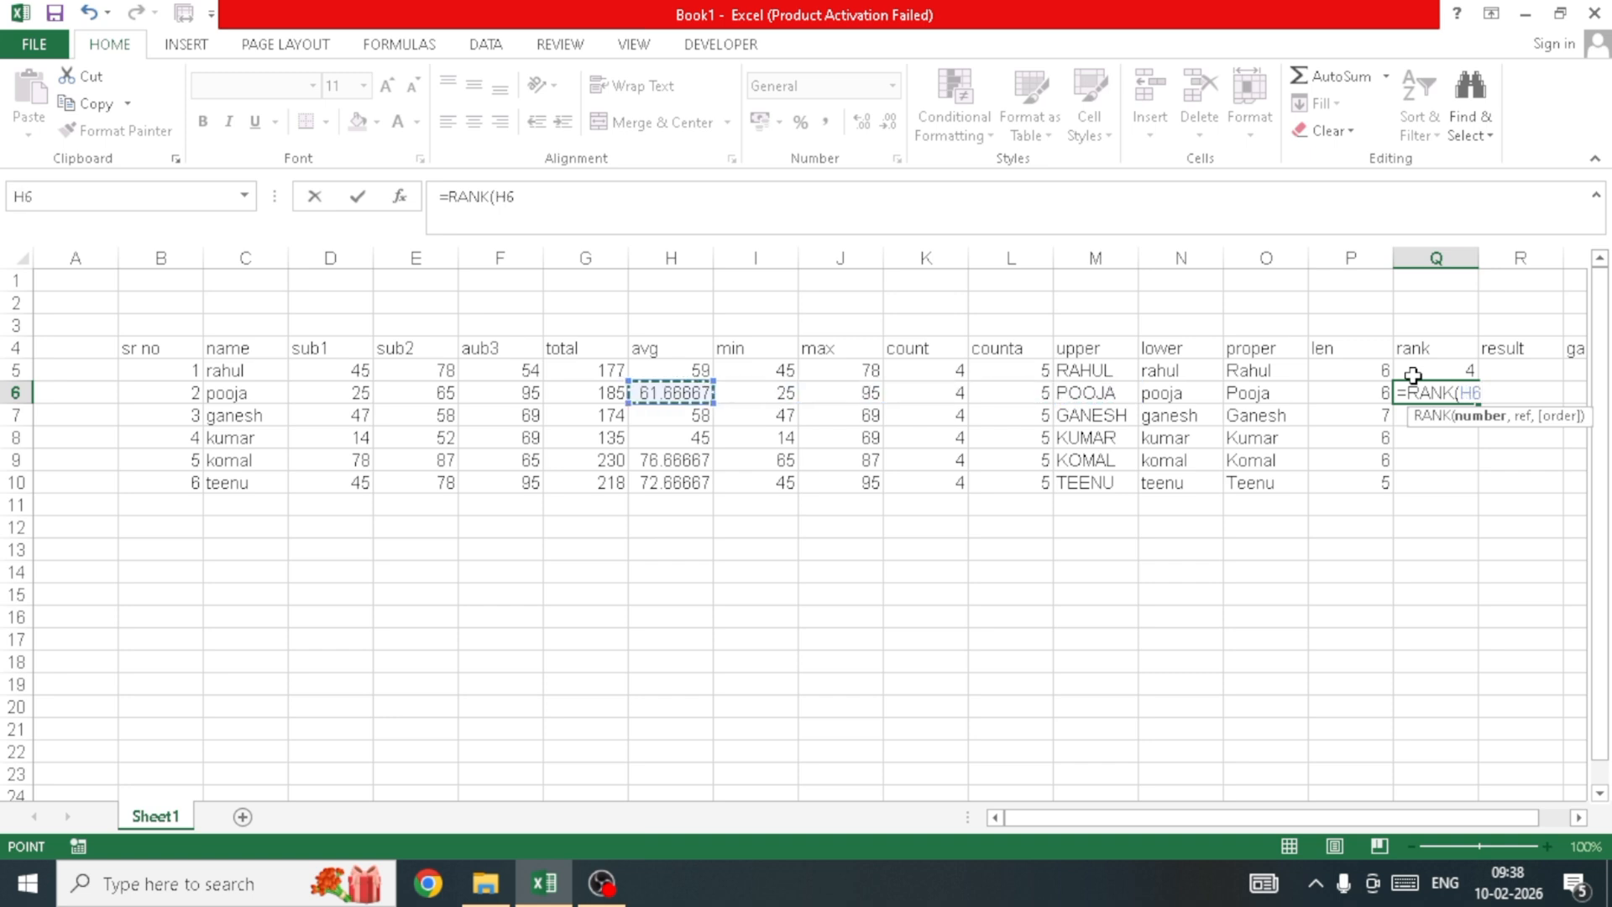
type(",")
Step: Rank against all averages H5:H10 and confirm, so Q6 shows 3
key("Left")
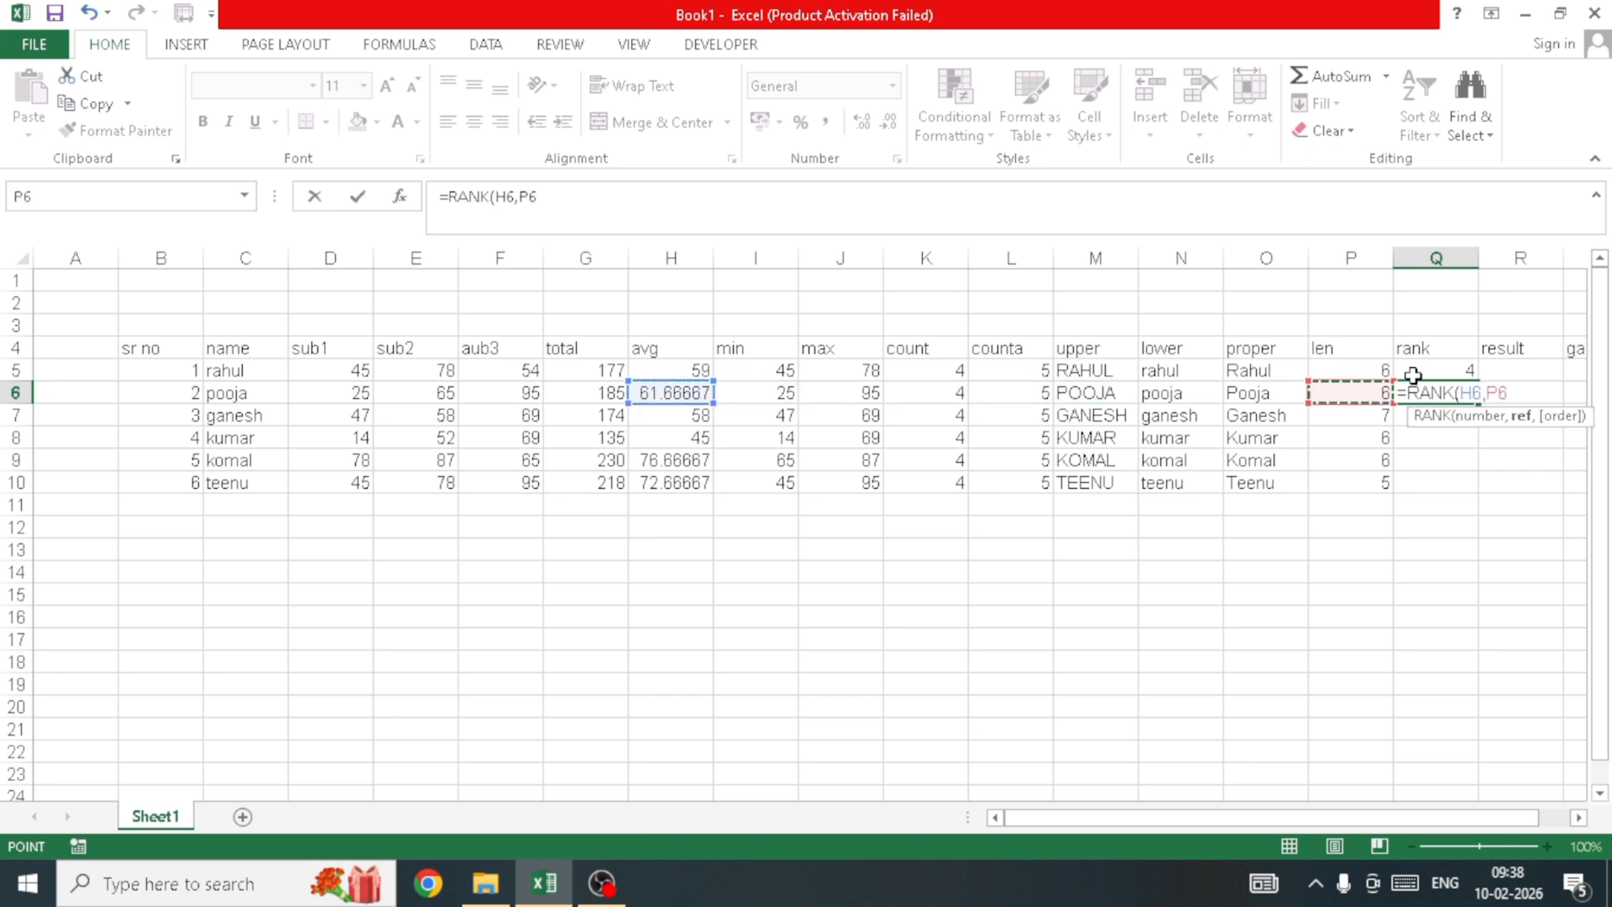
key("Left")
key("Left")
key("Left")
key("Up")
key("Left")
key("Left")
key("Left")
key("Left")
key("Left")
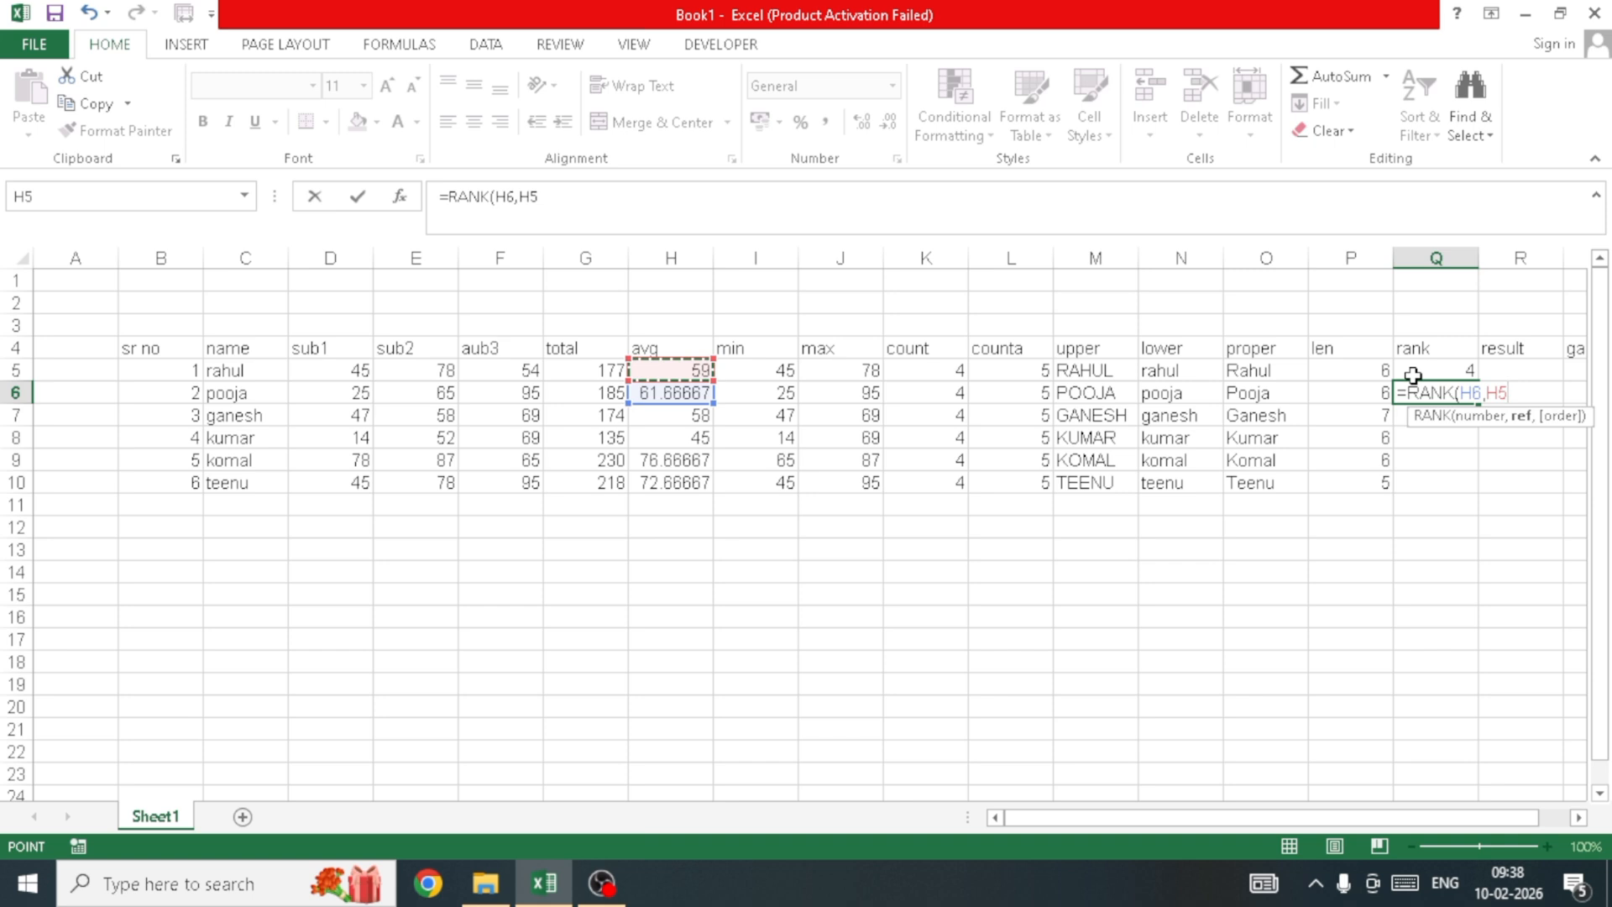
key("shift+Down")
key("shift+Down")
key("shift+Down")
key("shift+Down")
key("shift+Down")
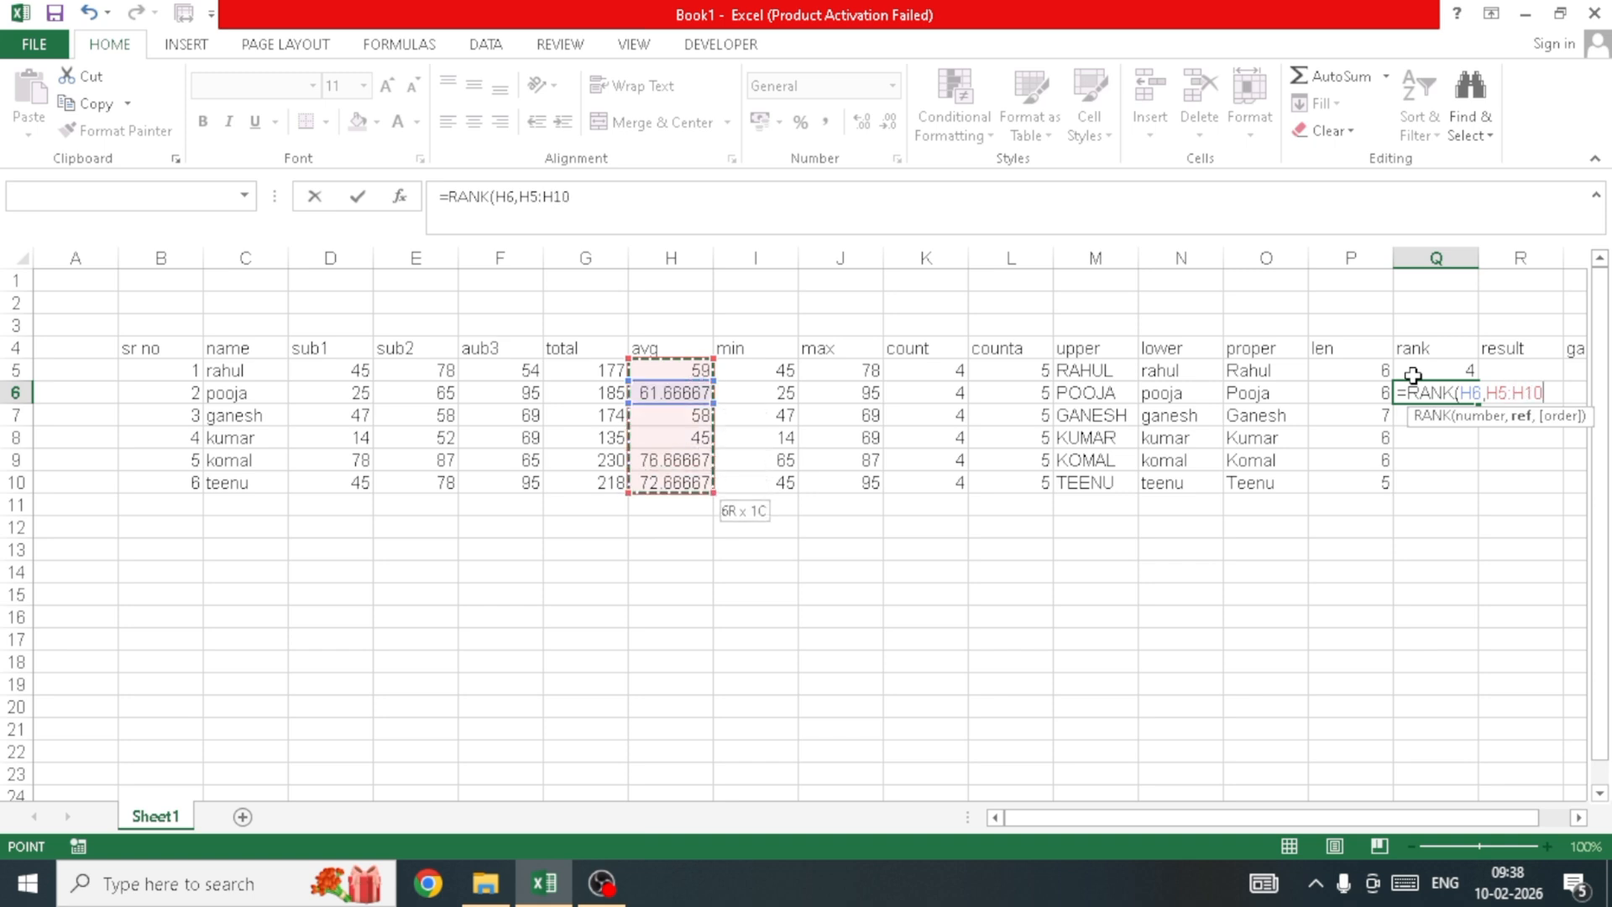
type(")")
key("Return")
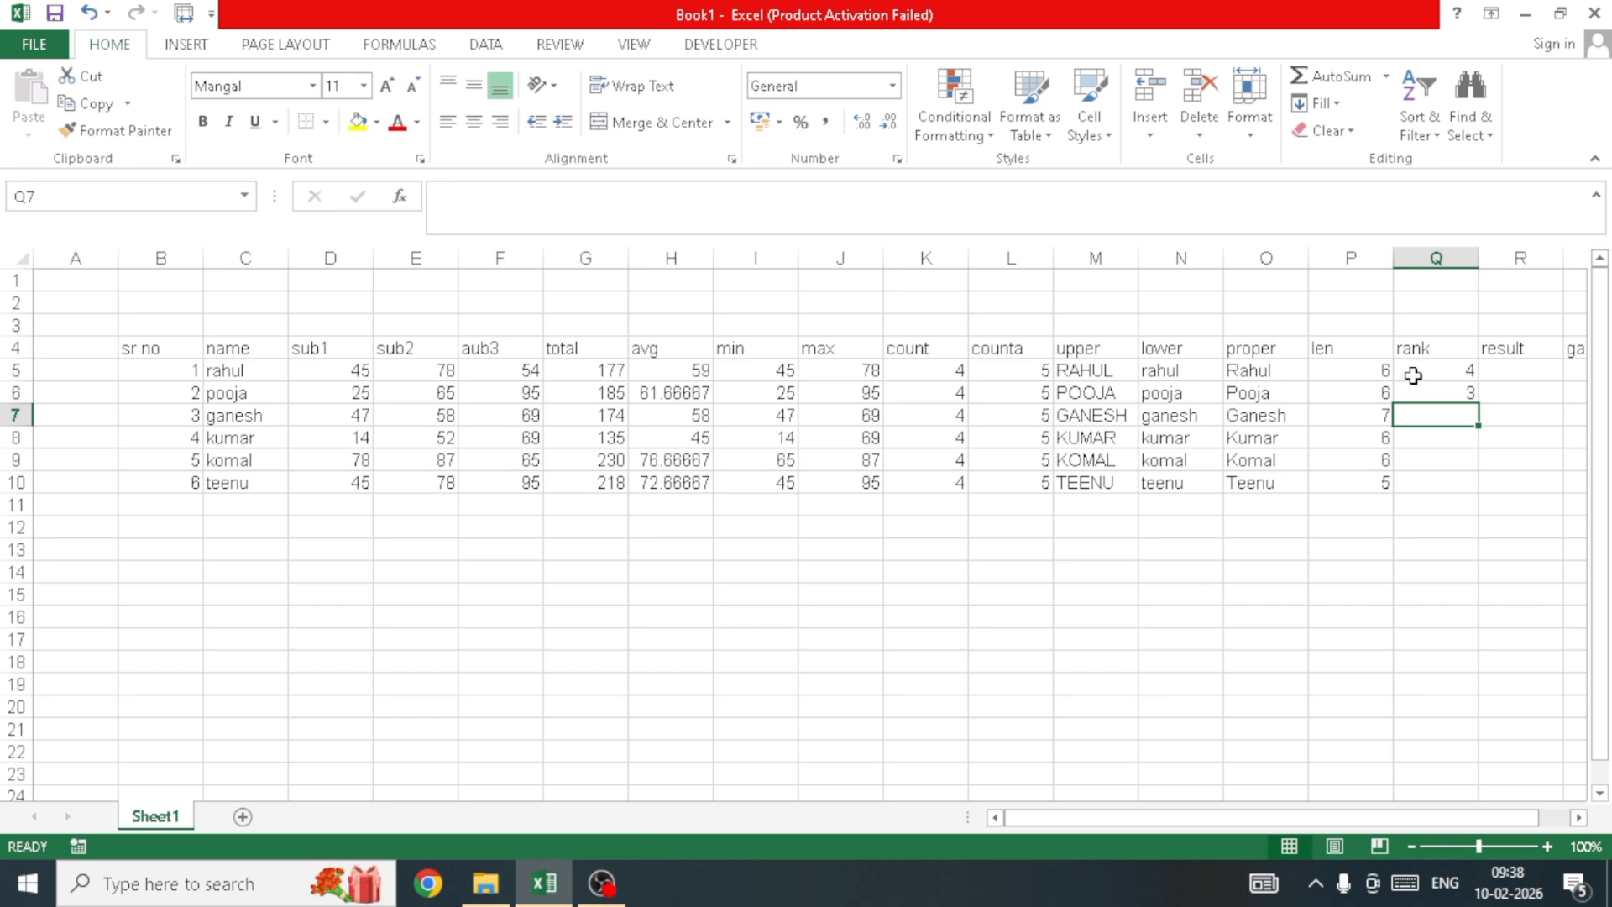
key("Right")
key("Up")
key("Up")
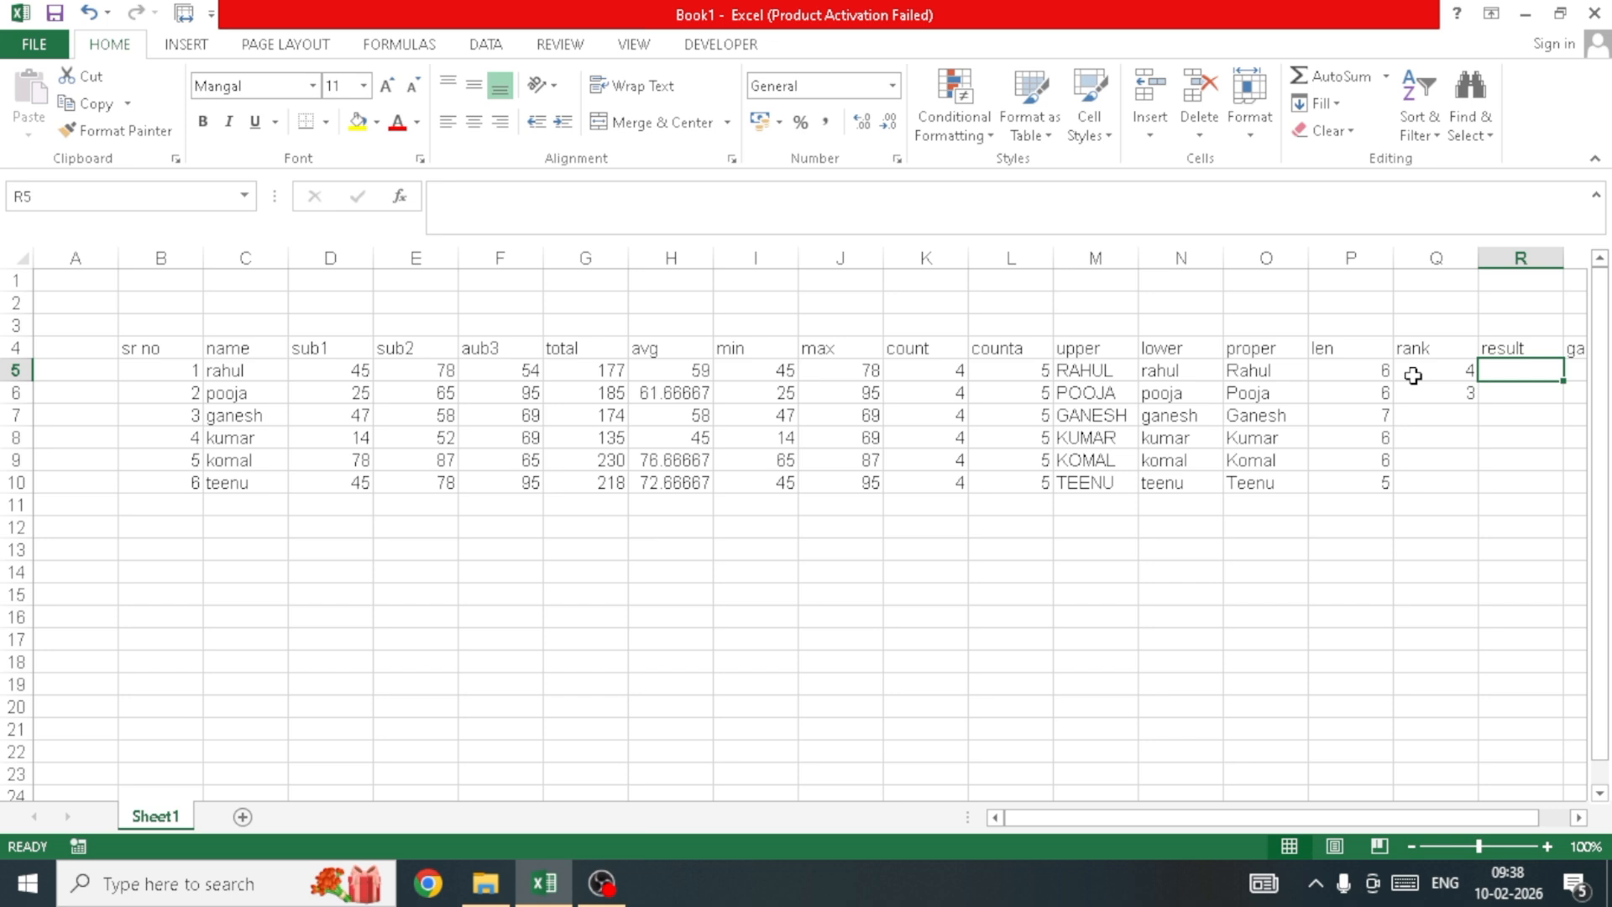
Step: Type =IF(MIN( in R5 and select rahul's marks D5:F5 as the MIN range
type("=if")
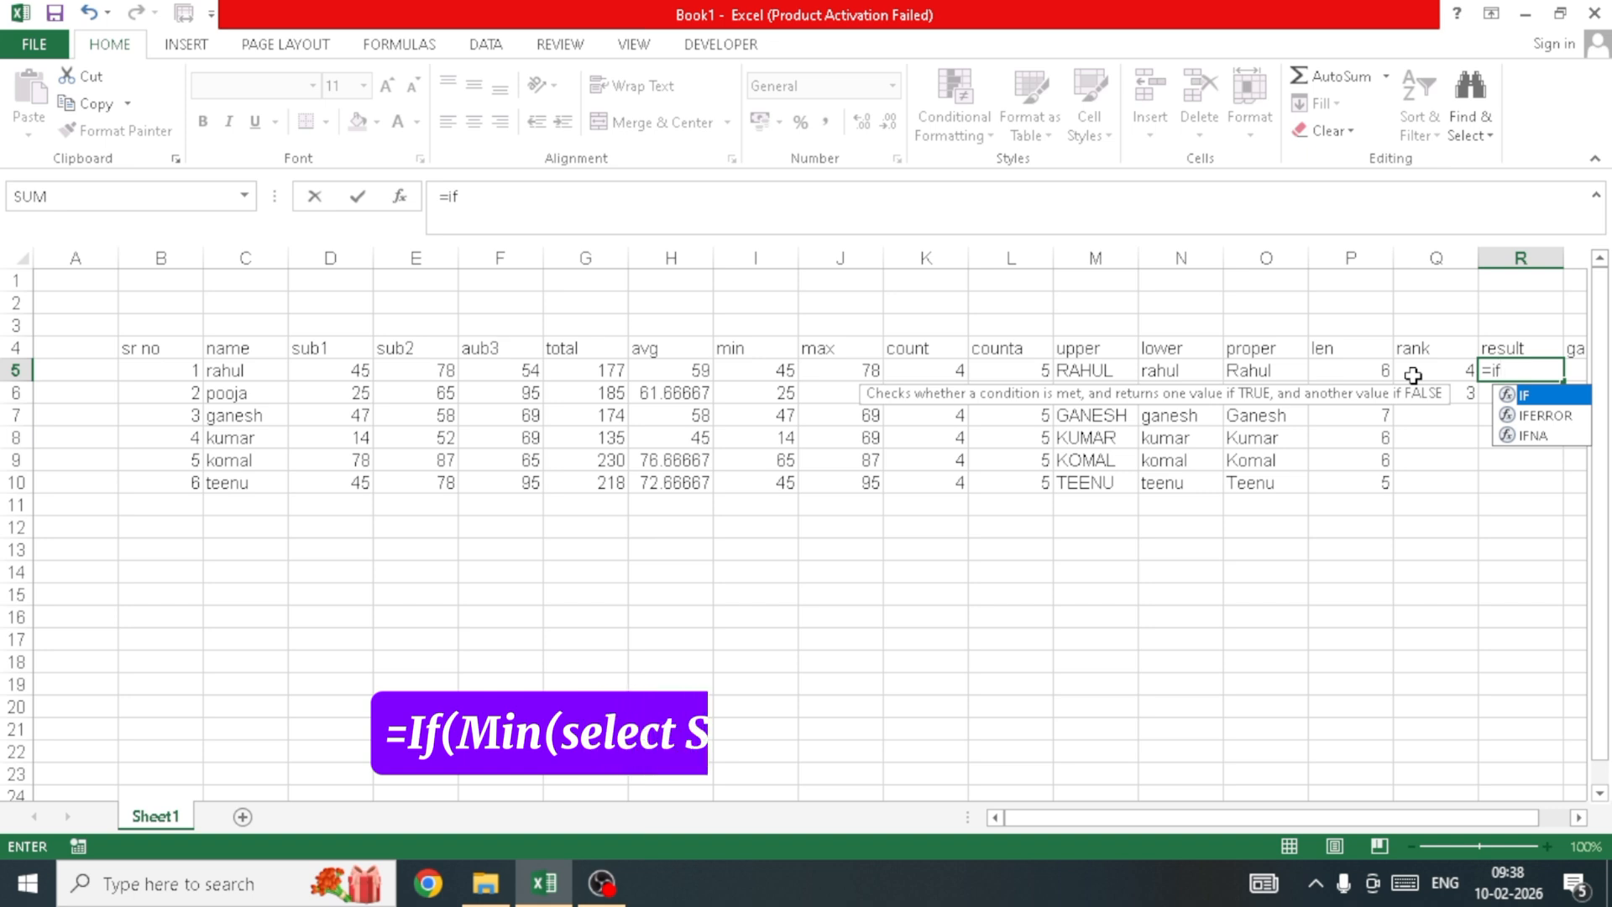
key("Tab")
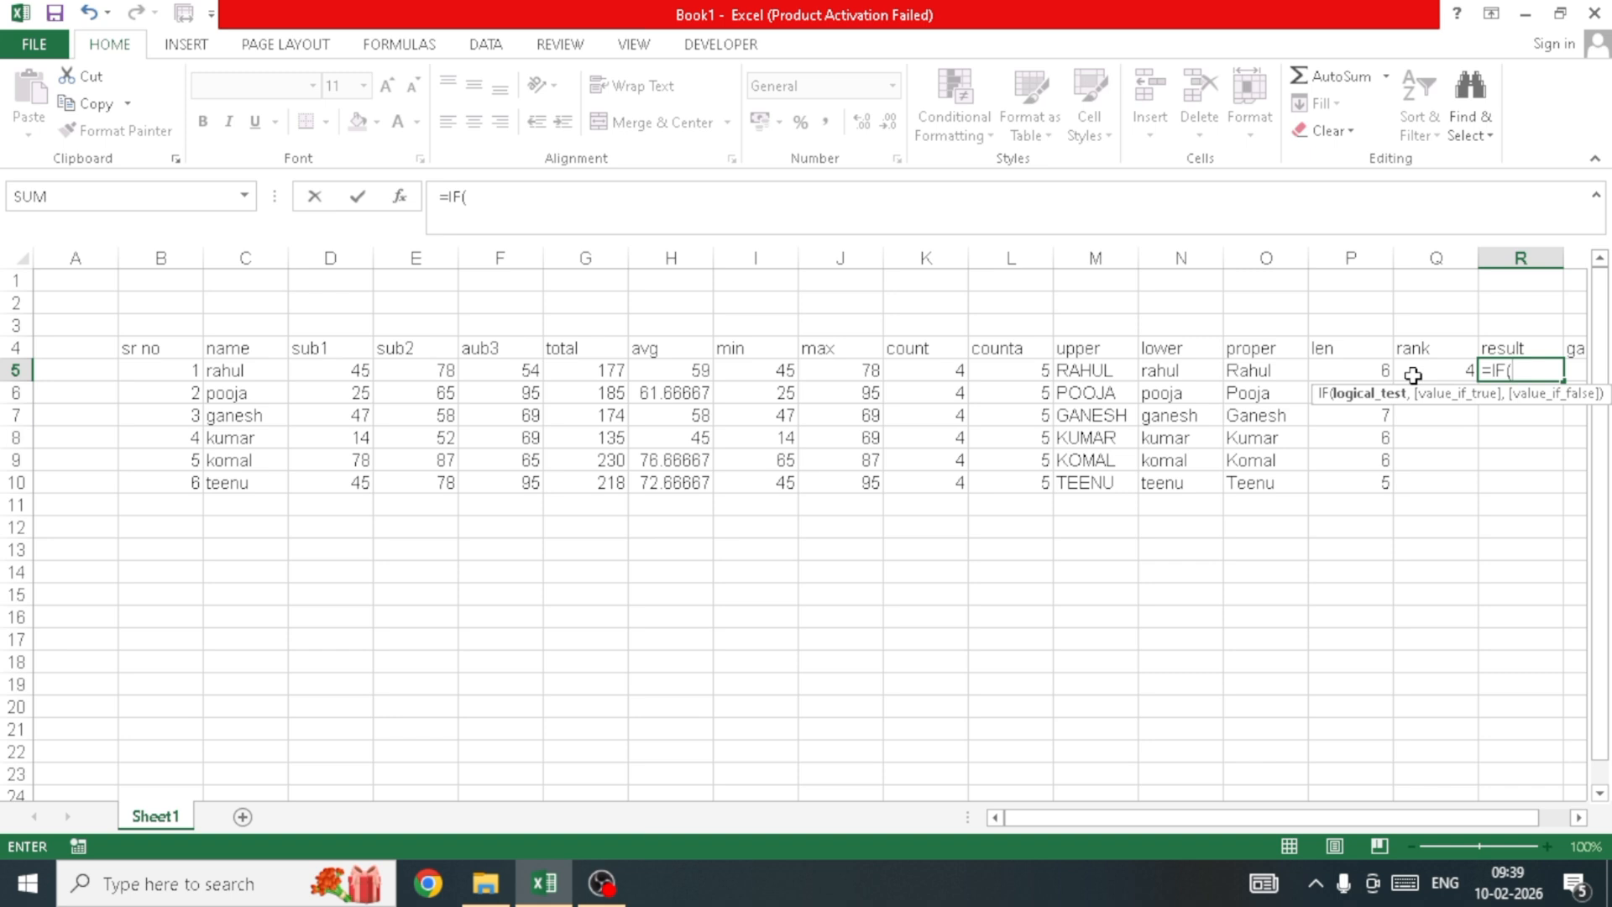
type("min")
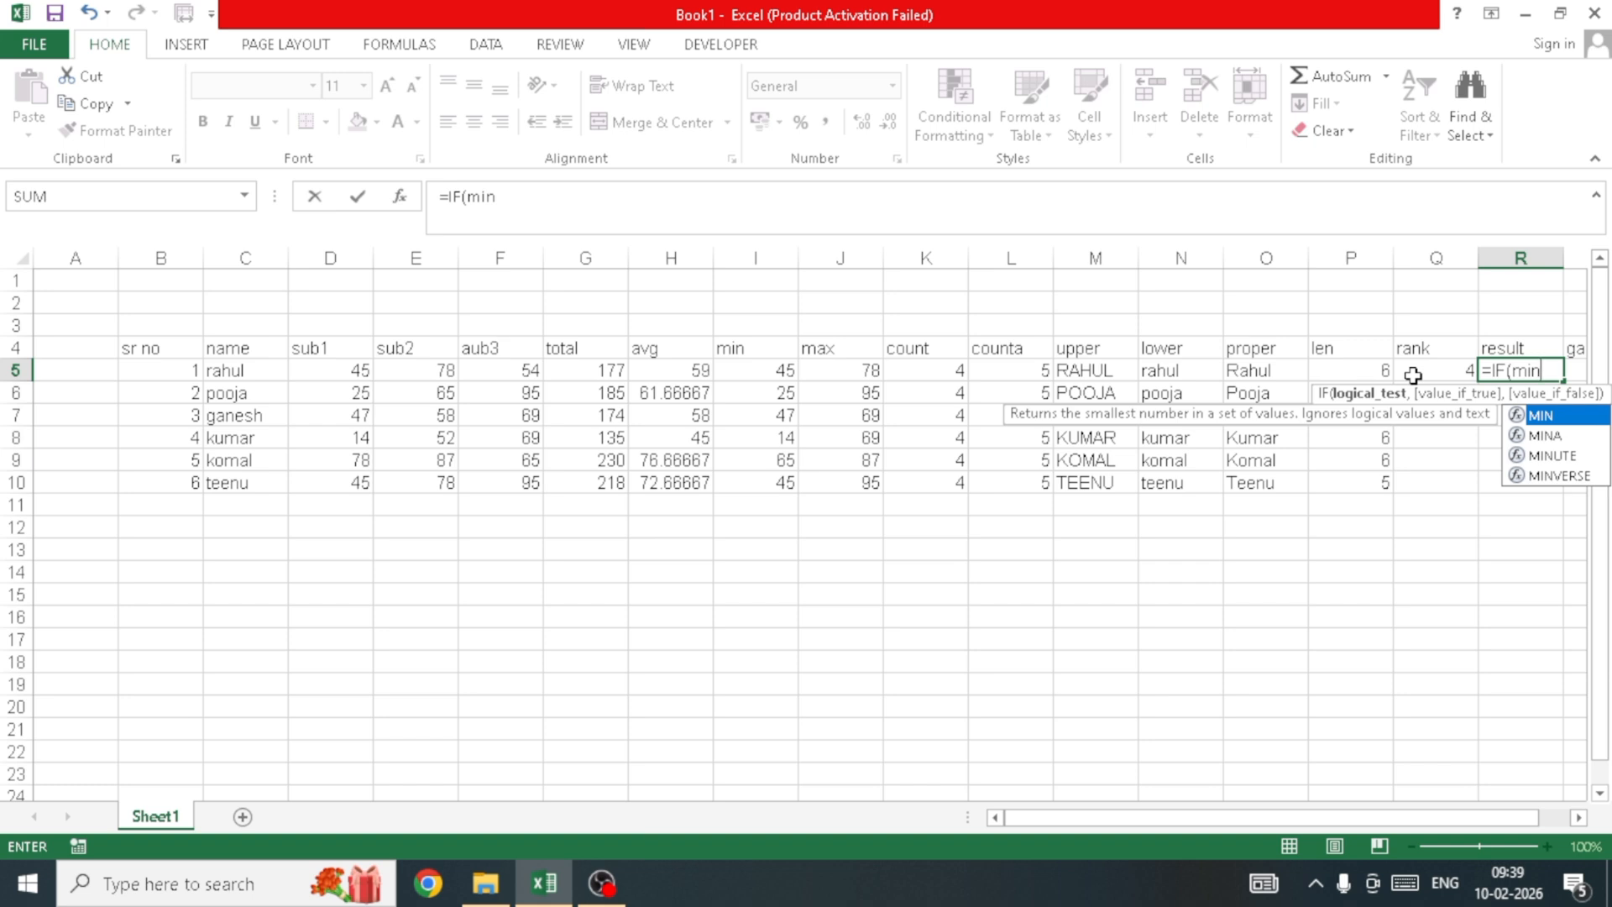
key("Tab")
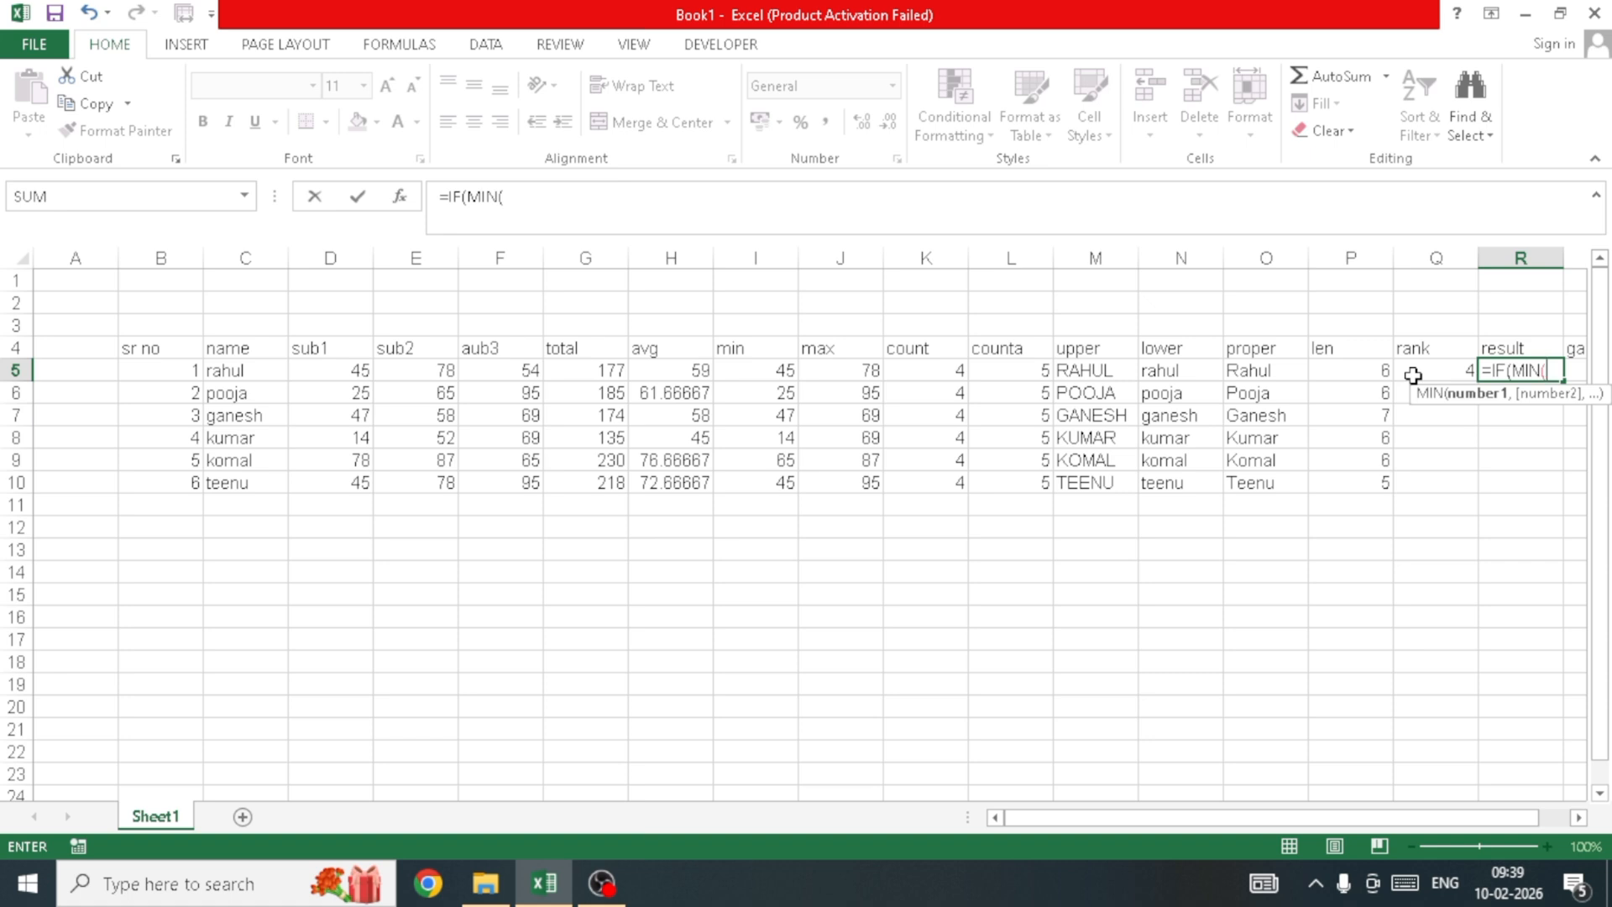
key("Left")
key("Left")
key("Left")
key("Left")
key("Left")
key("Left")
key("Left")
key("Left")
key("Left")
key("Left")
key("Left")
key("Left")
key("Left")
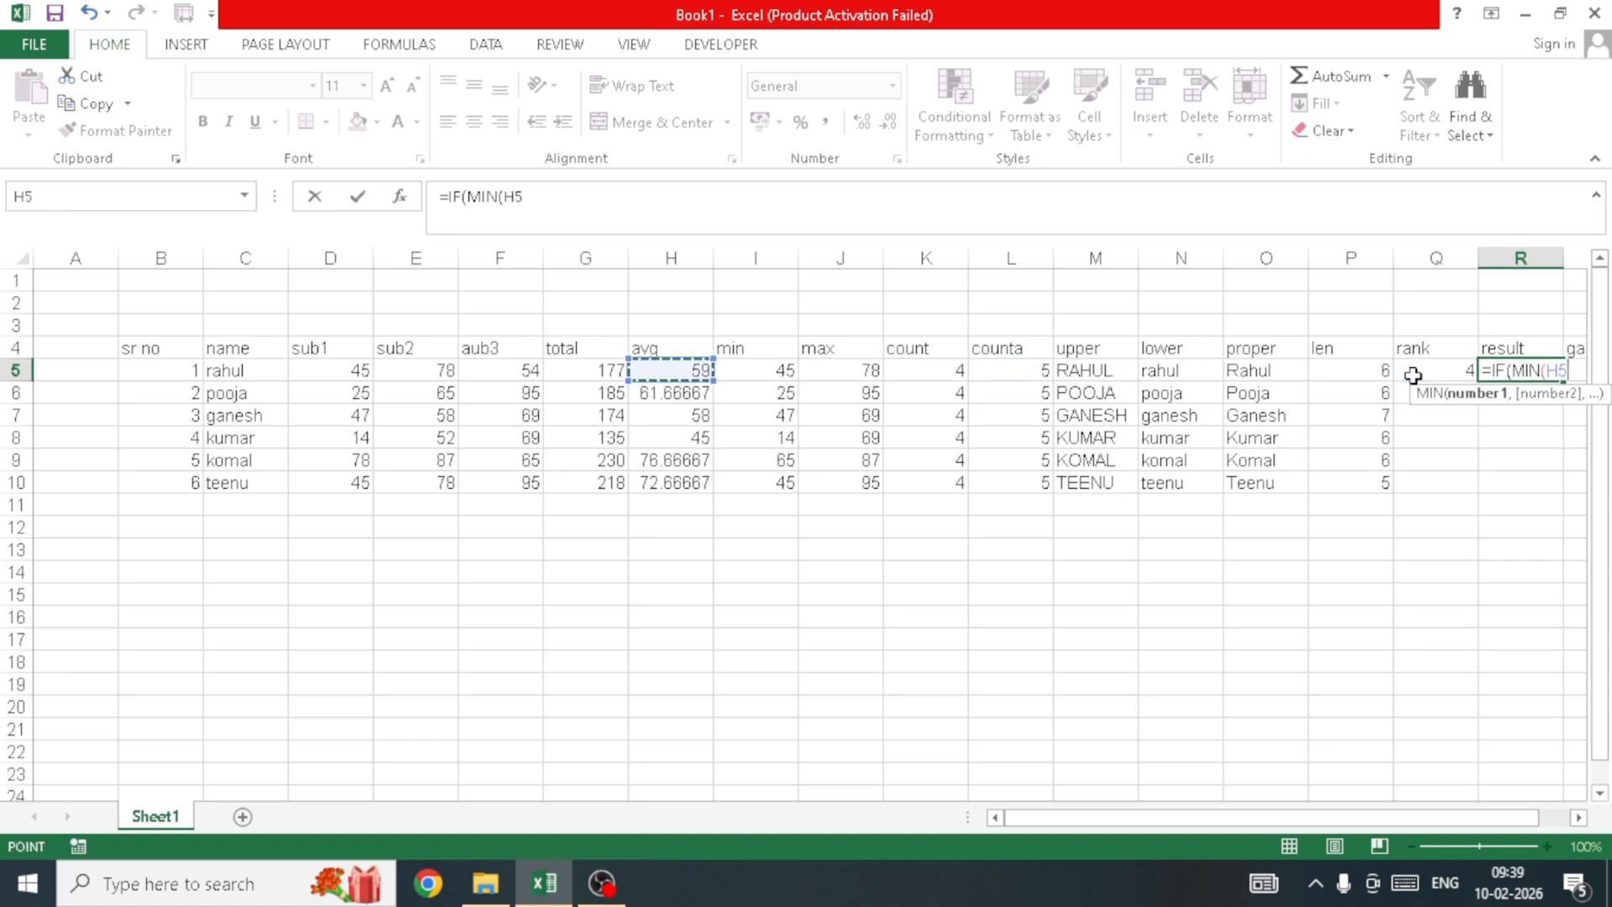
key("Left")
key("shift+Right")
key("shift+Right")
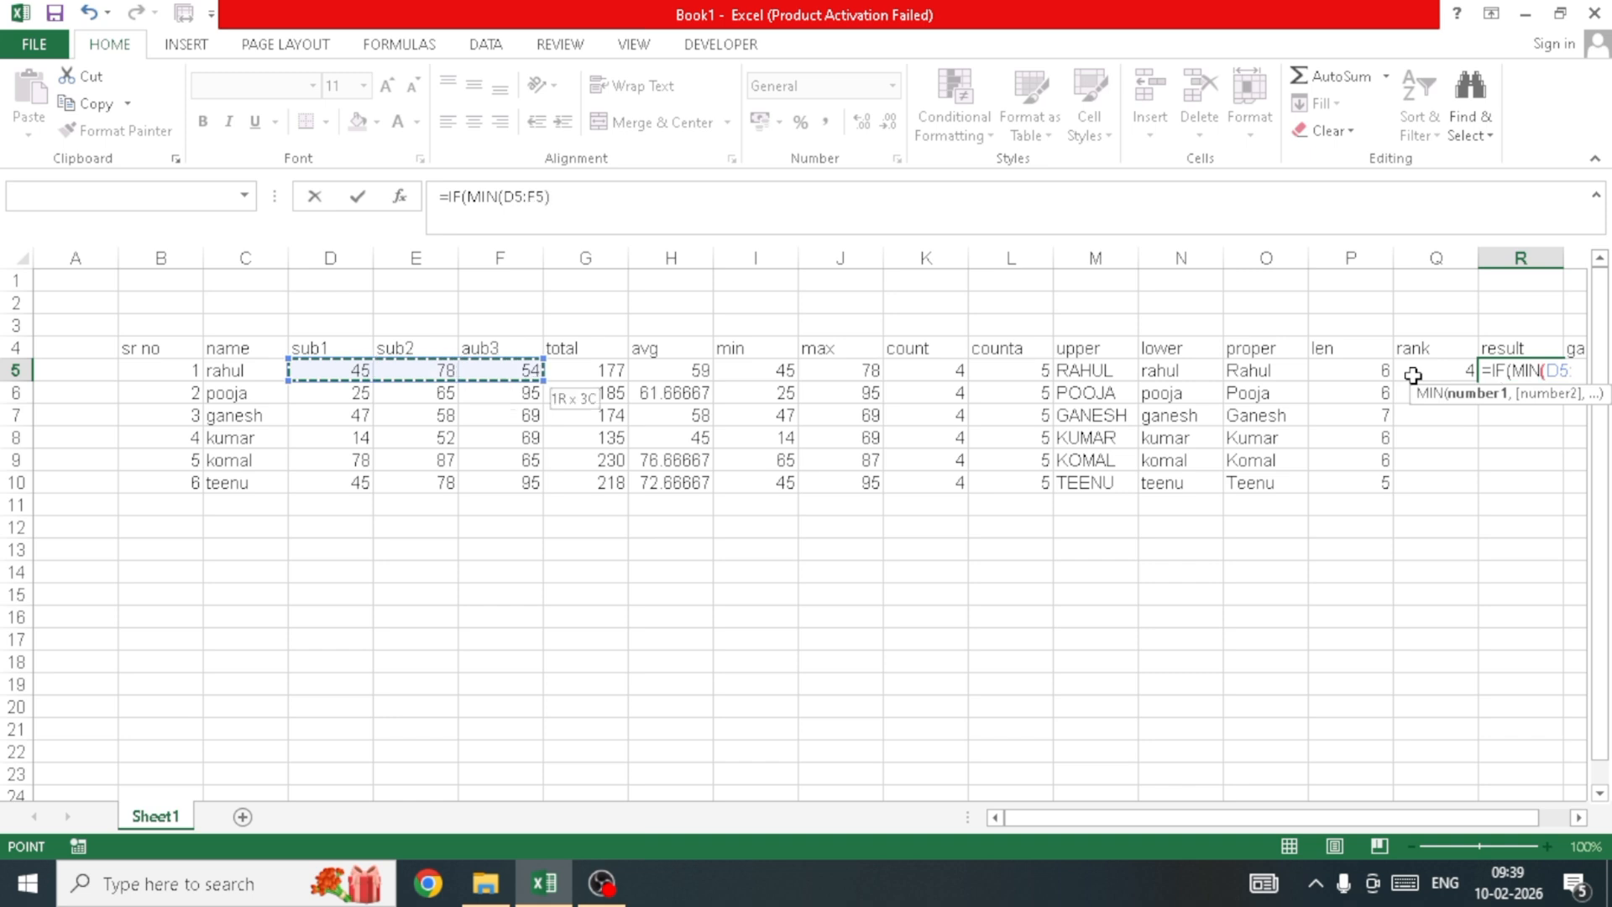
Step: Complete R5 as =IF(MIN(D5:F5)>=35,"pass","faiil"), which displays pass
type(")")
left_click(1580, 818)
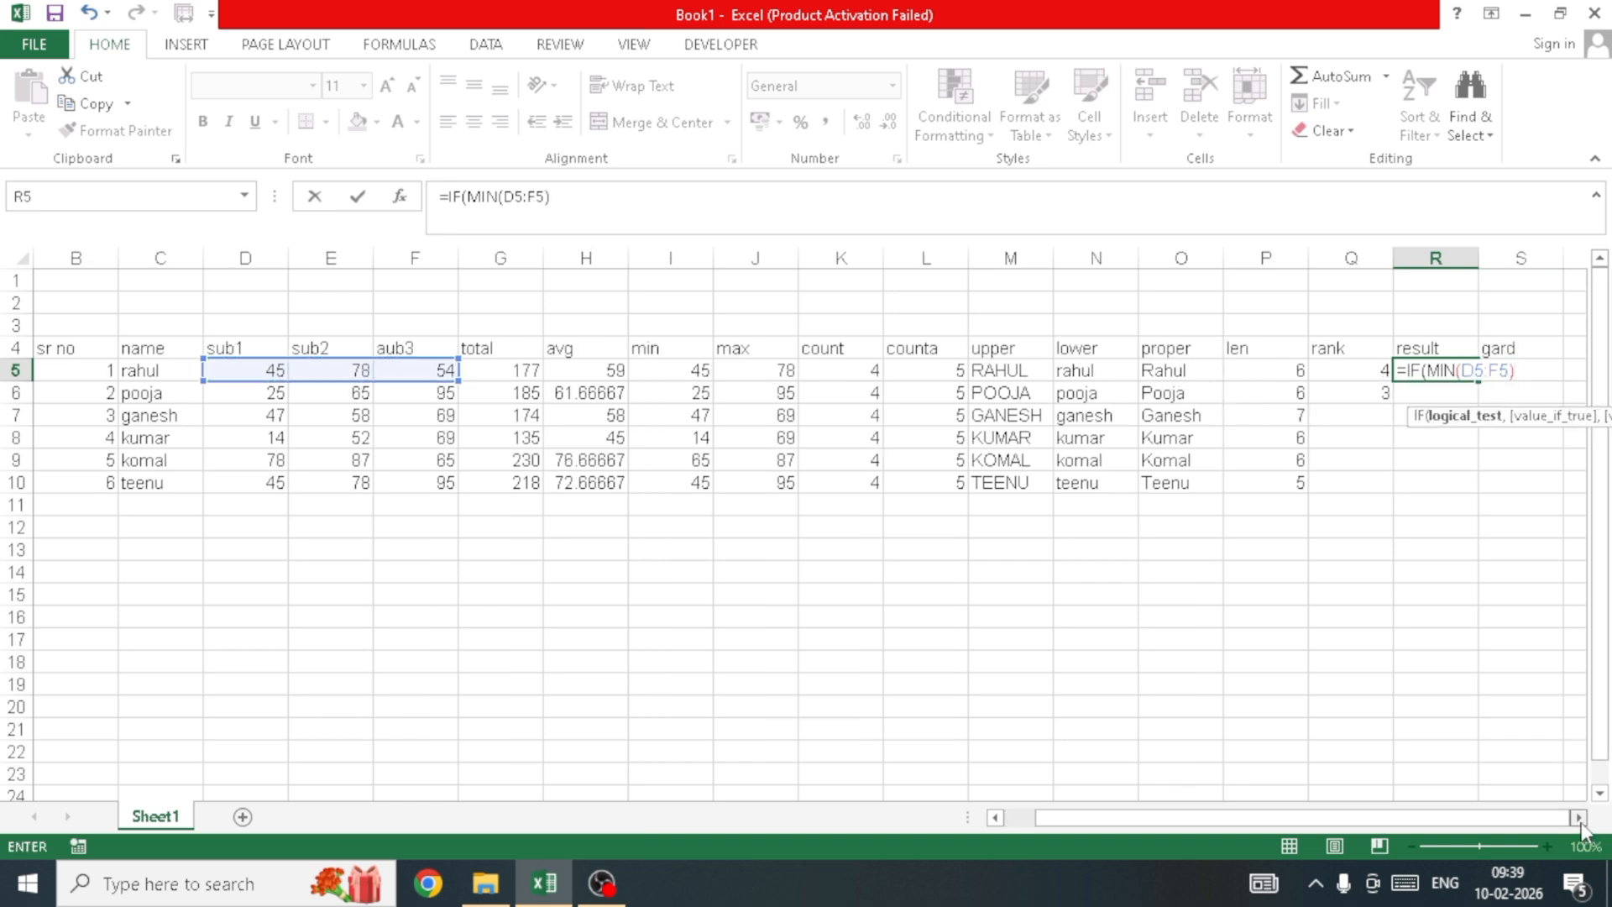
left_click(1579, 818)
left_click(1579, 819)
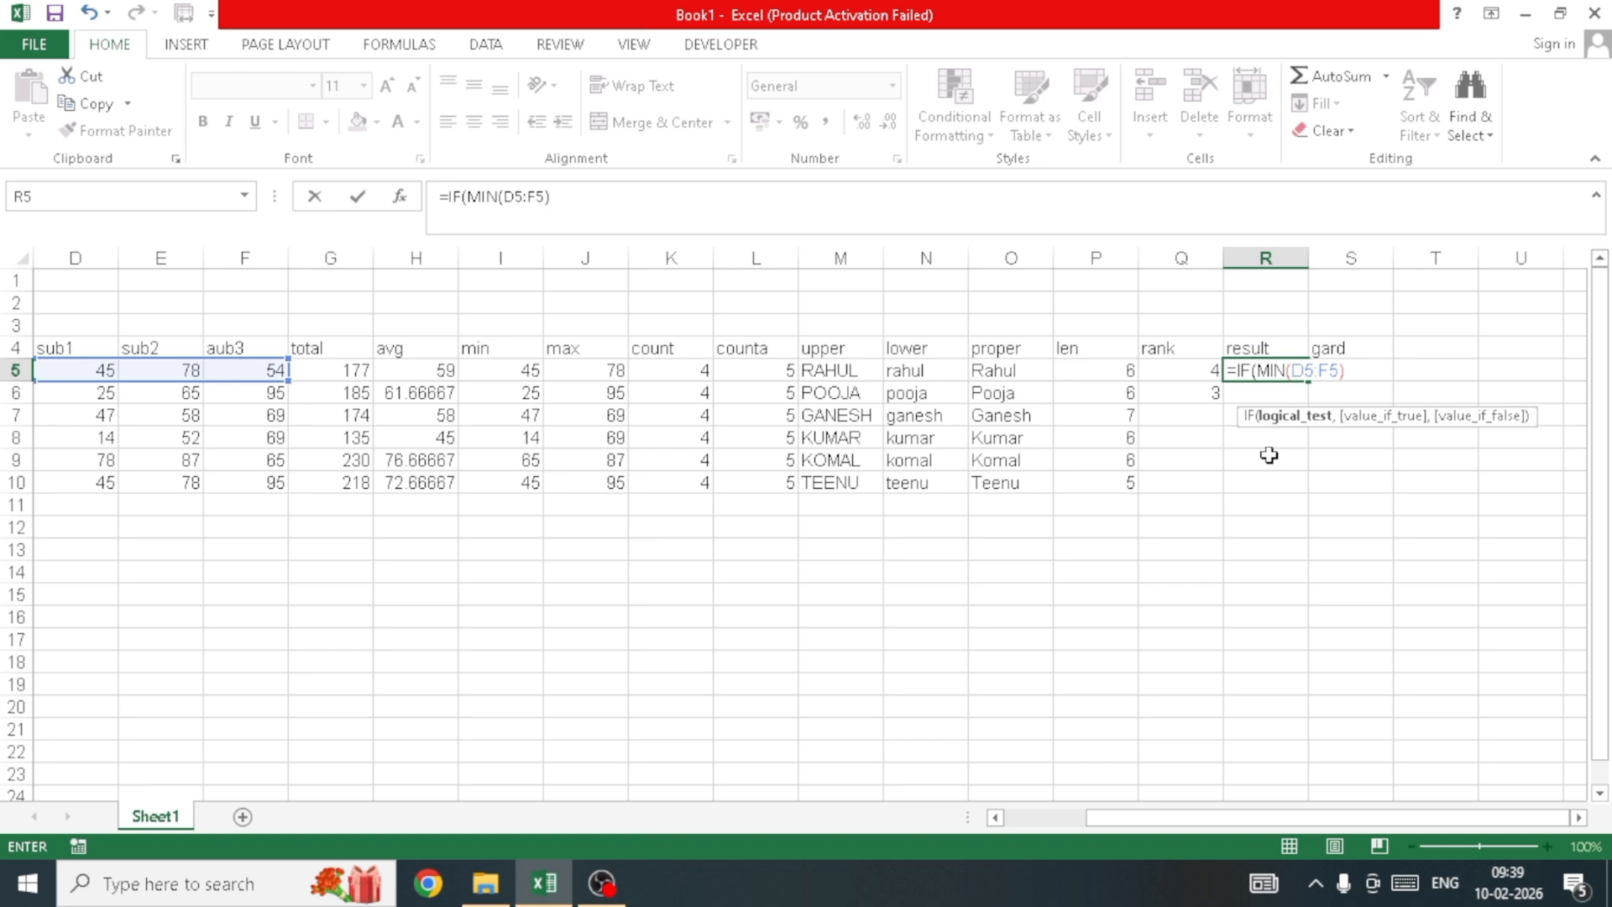
type(">")
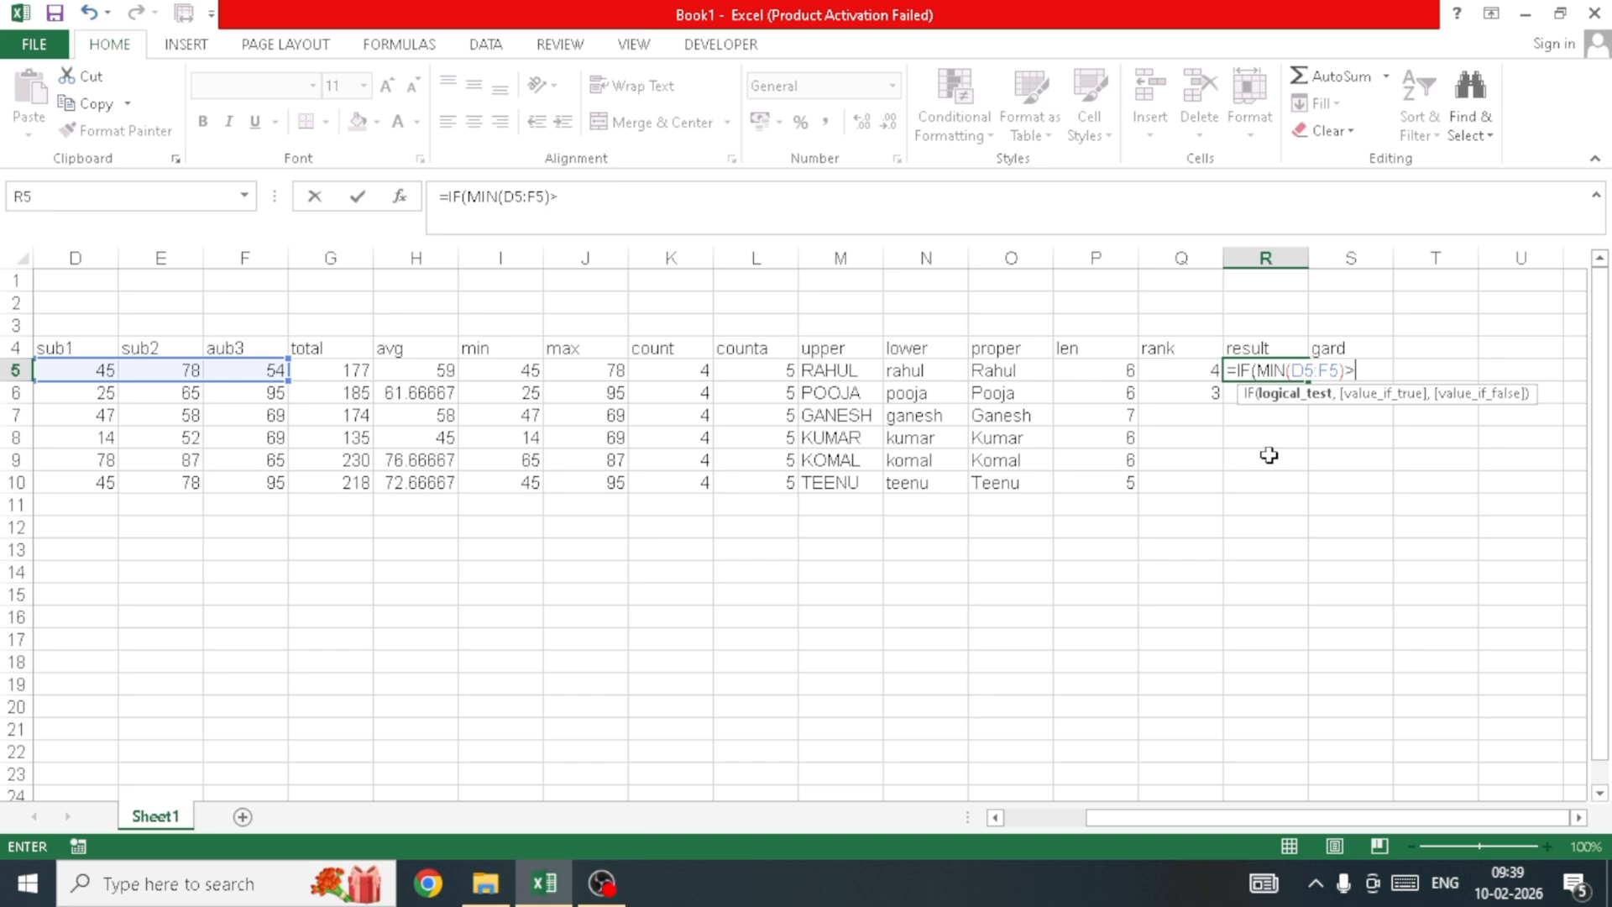
type("=")
type("35")
type(",")
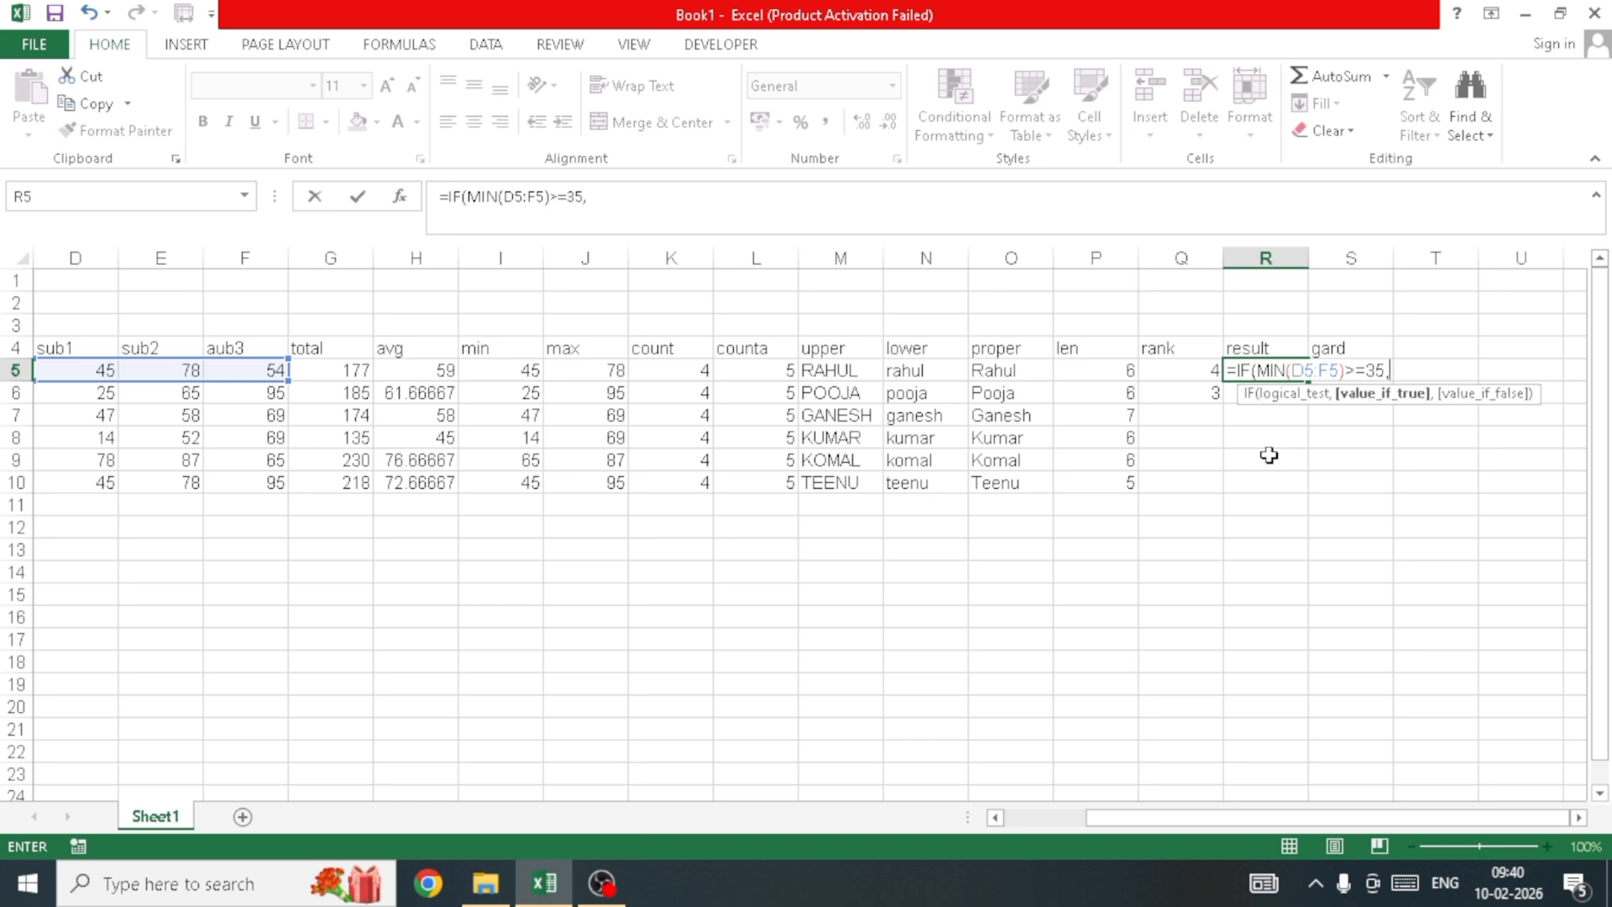
type("\"")
type("pass\",")
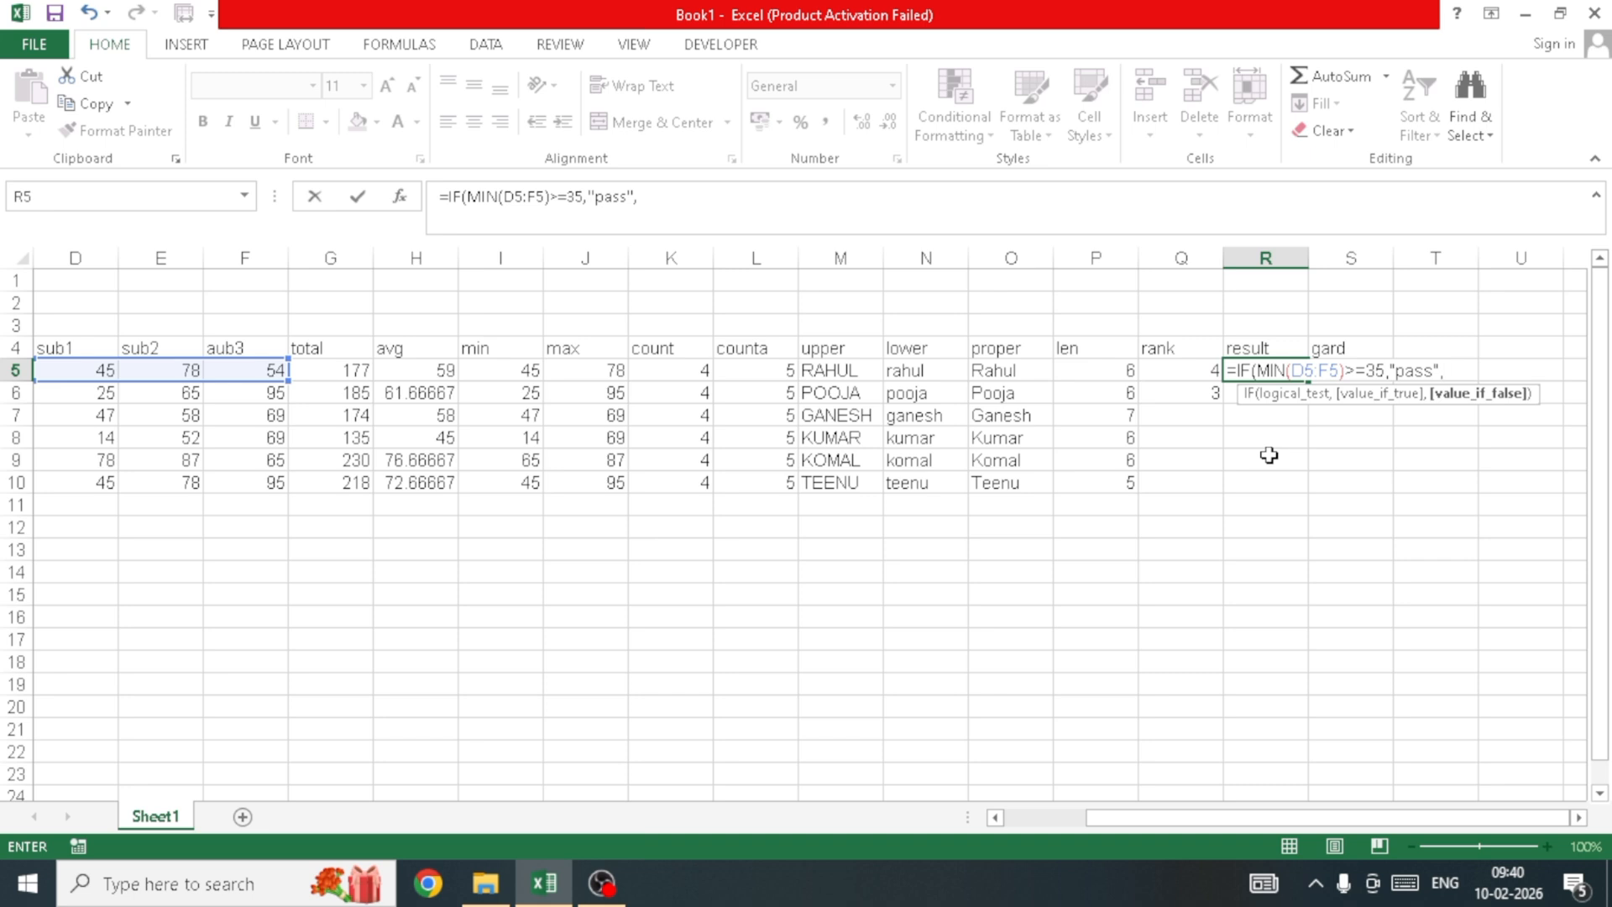
type("\"faiil\")")
key("Return")
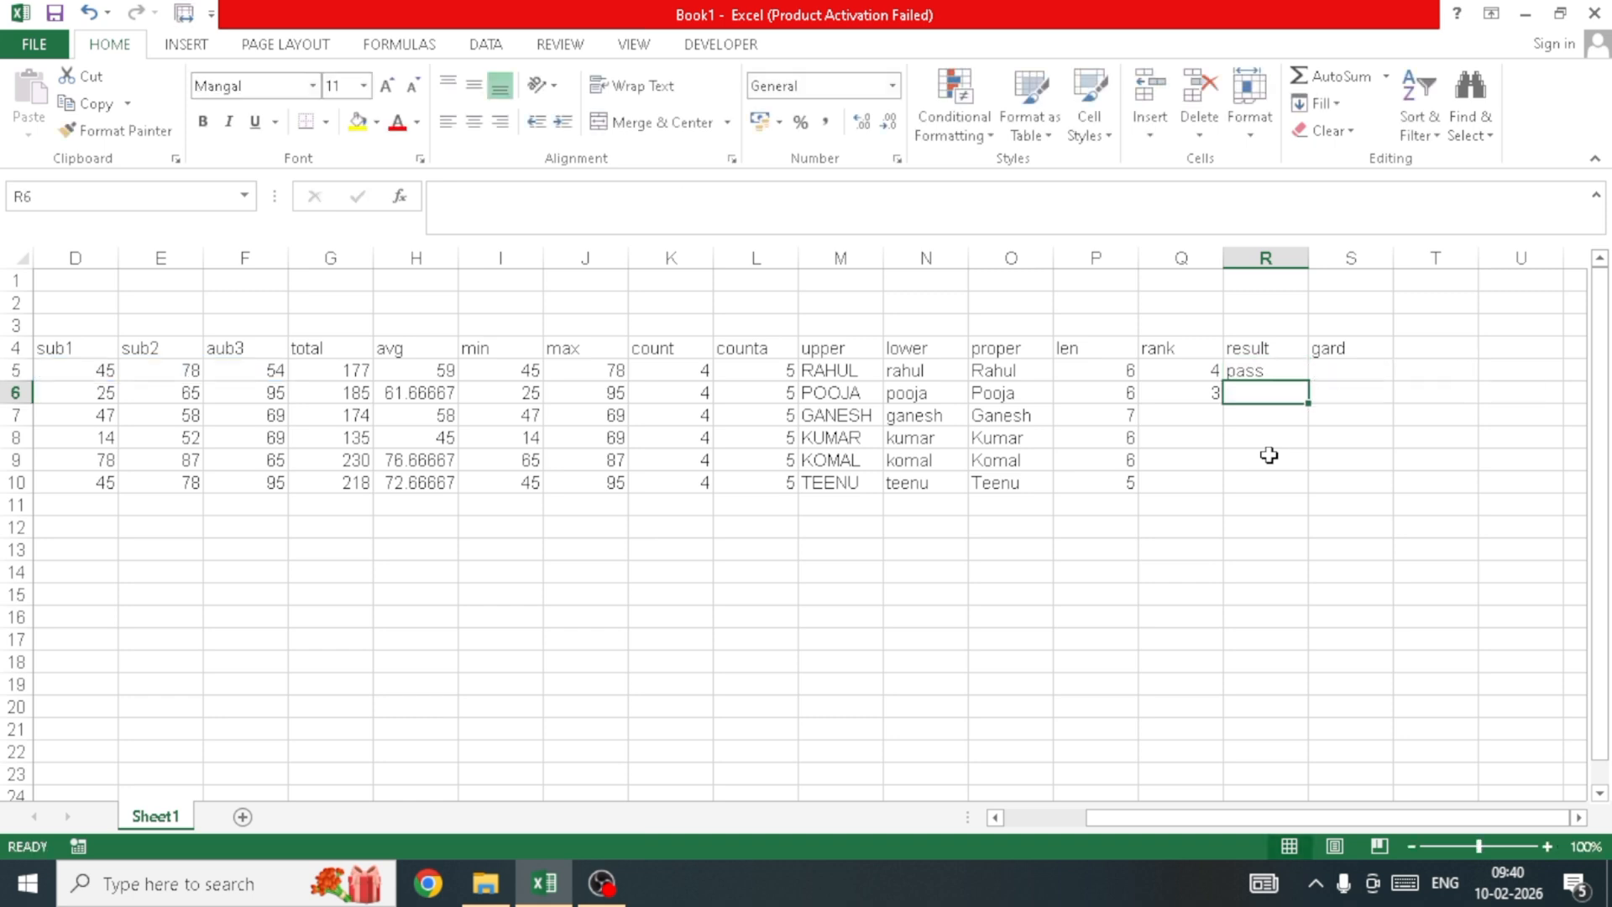
Step: Change rahul's sub1 mark in D5 to 25, making his result faiil and rank 5
key("Up")
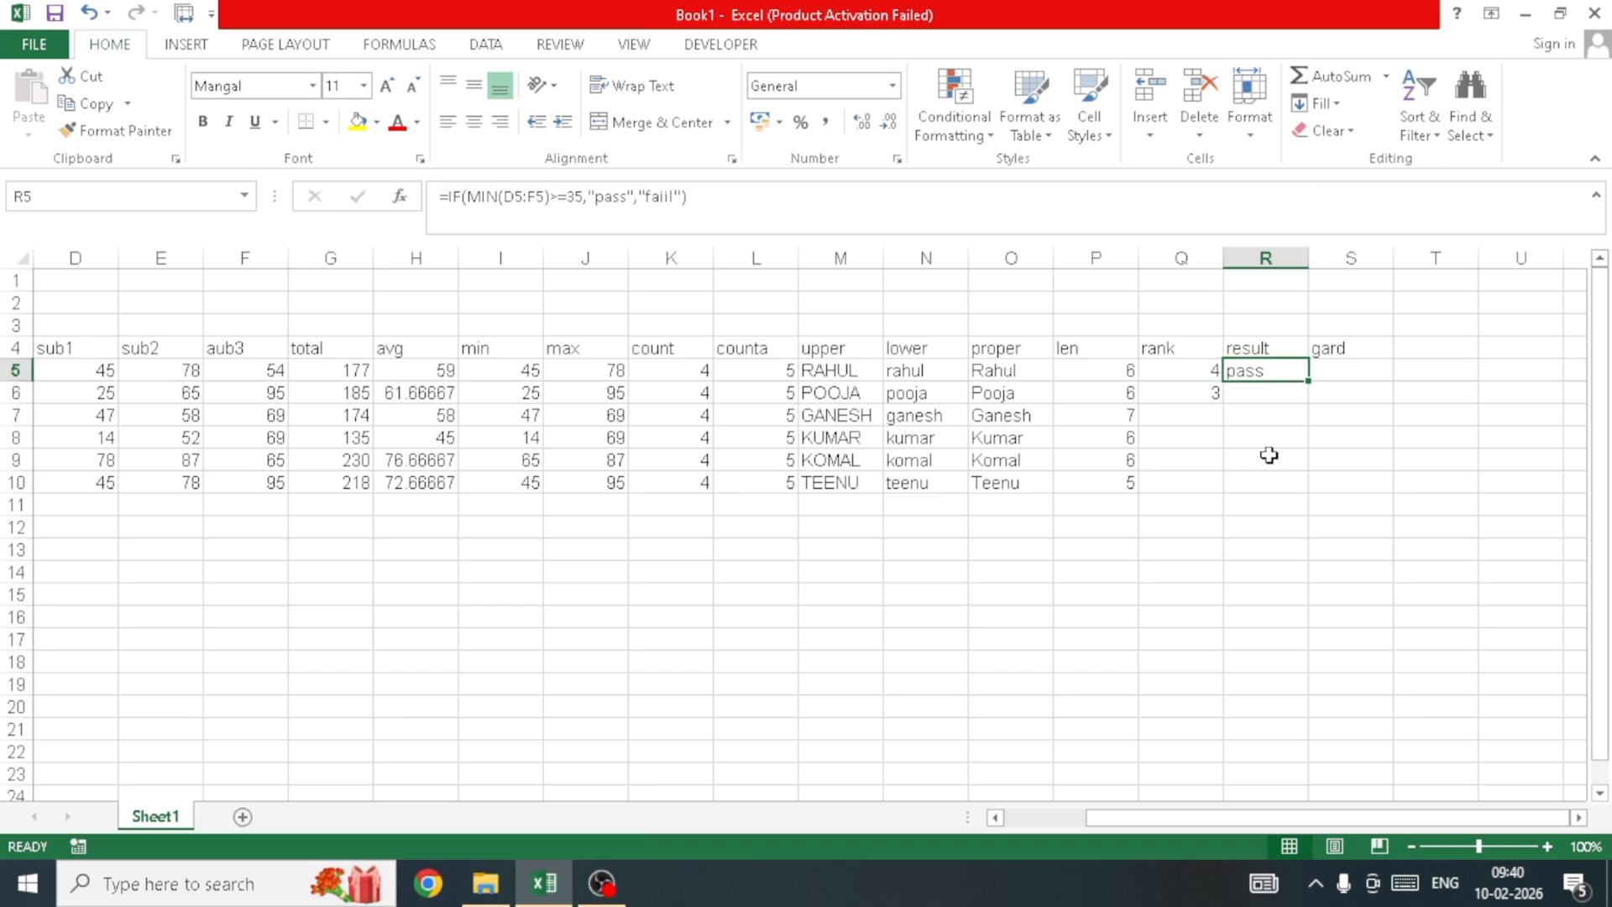
key("Left")
key("Left")
key("Right")
key("Right")
key("Left")
key("Left")
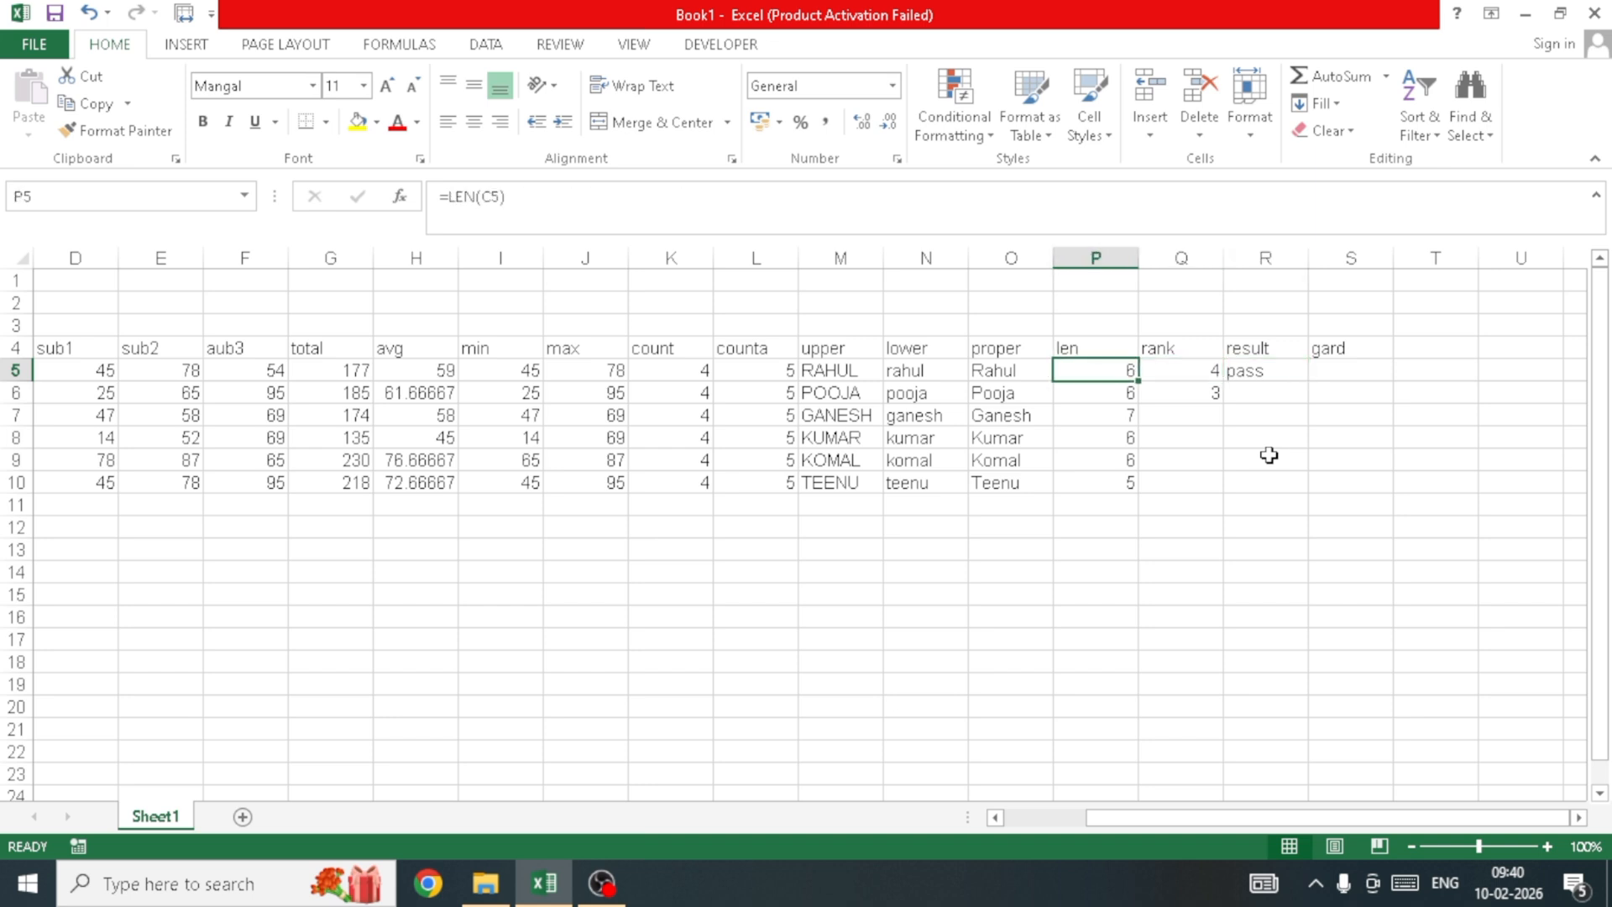
key("Left")
key("Left")
key("Left")
key("Left")
key("Left")
key("Left")
key("Left")
key("Left")
key("Left")
key("Left")
key("Left")
key("Left")
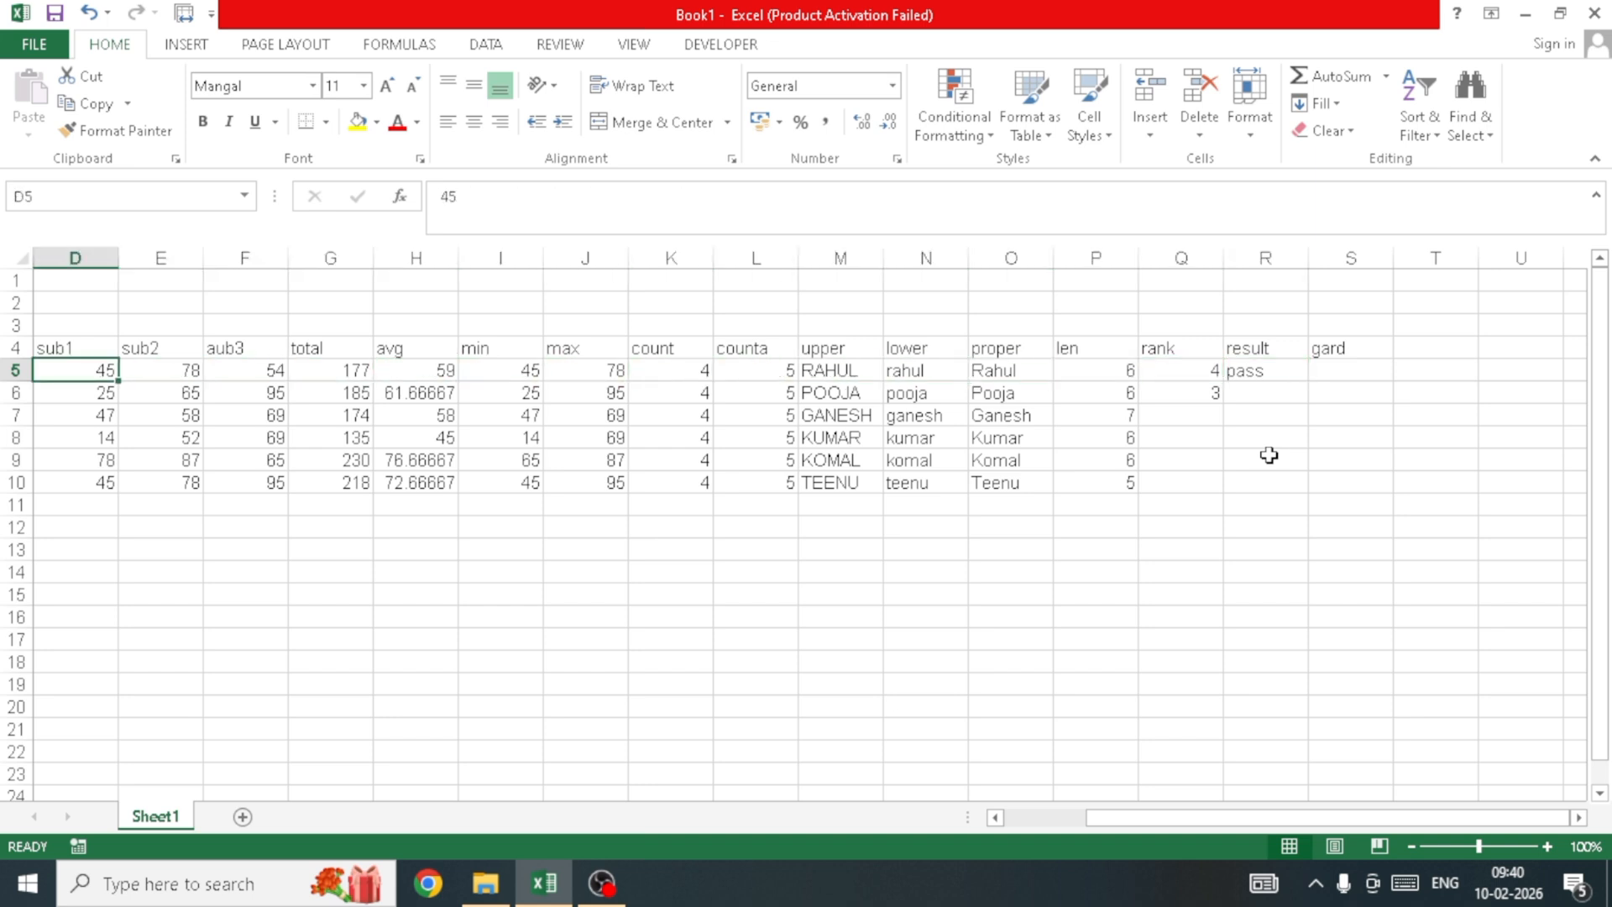
key("Right")
key("Right")
key("Left")
key("Left")
type("25")
key("Return")
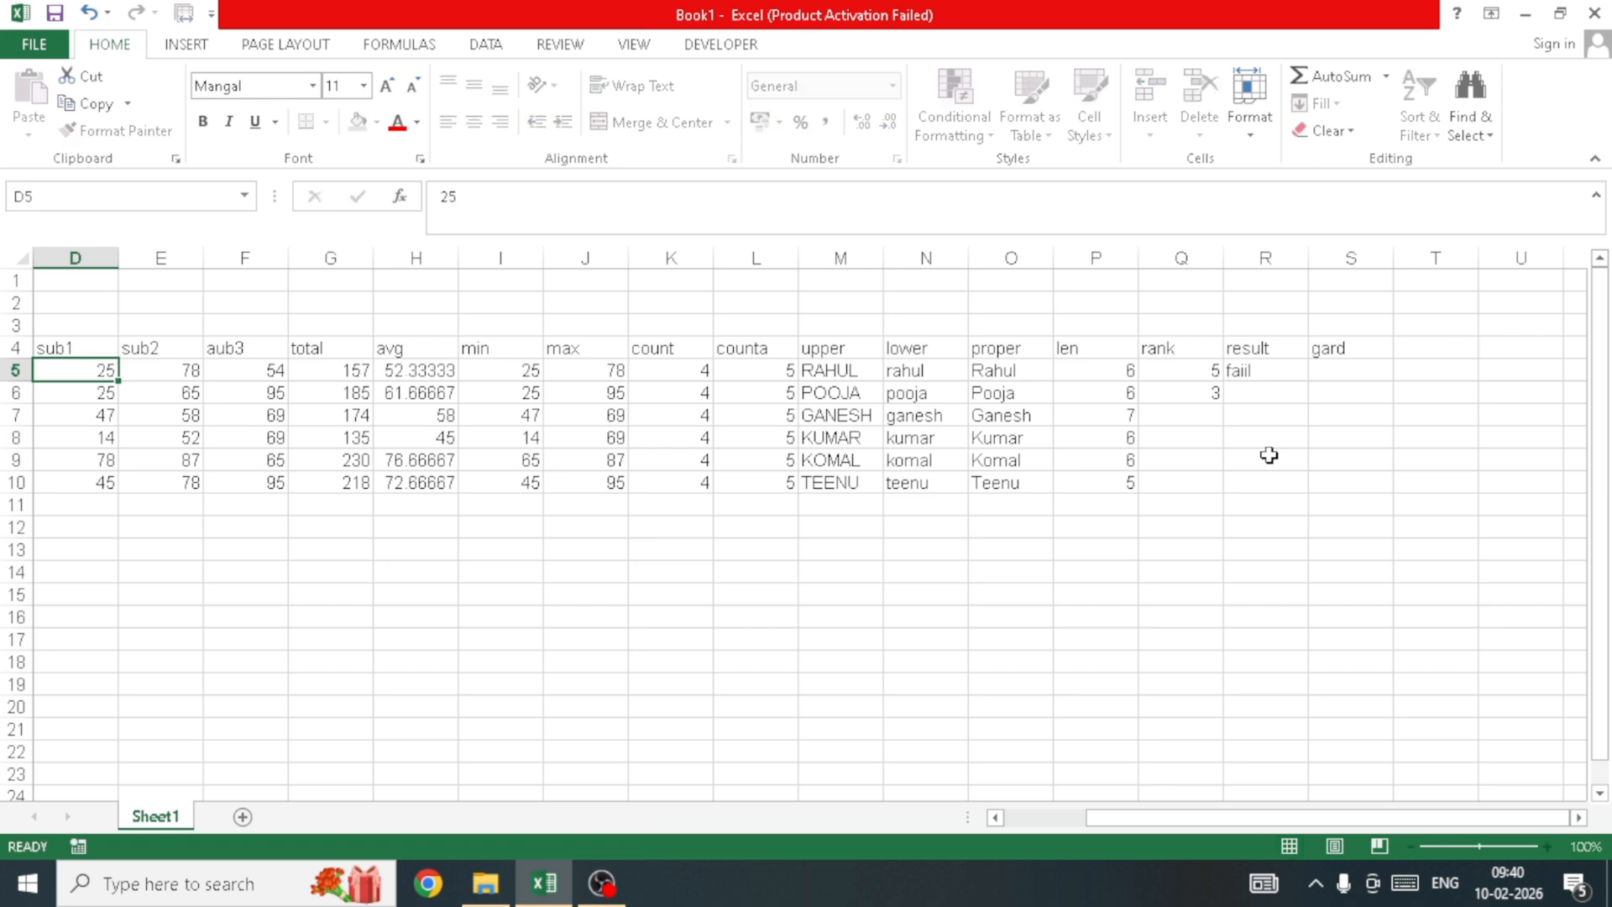
Step: Delete the misspelled 'gard' heading text from cell S4
key("Up")
key("Right")
key("Right")
key("Right")
key("Right")
key("Right")
key("Right")
key("Right")
key("Right")
key("Right")
key("Right")
key("Right")
key("Right")
key("Right")
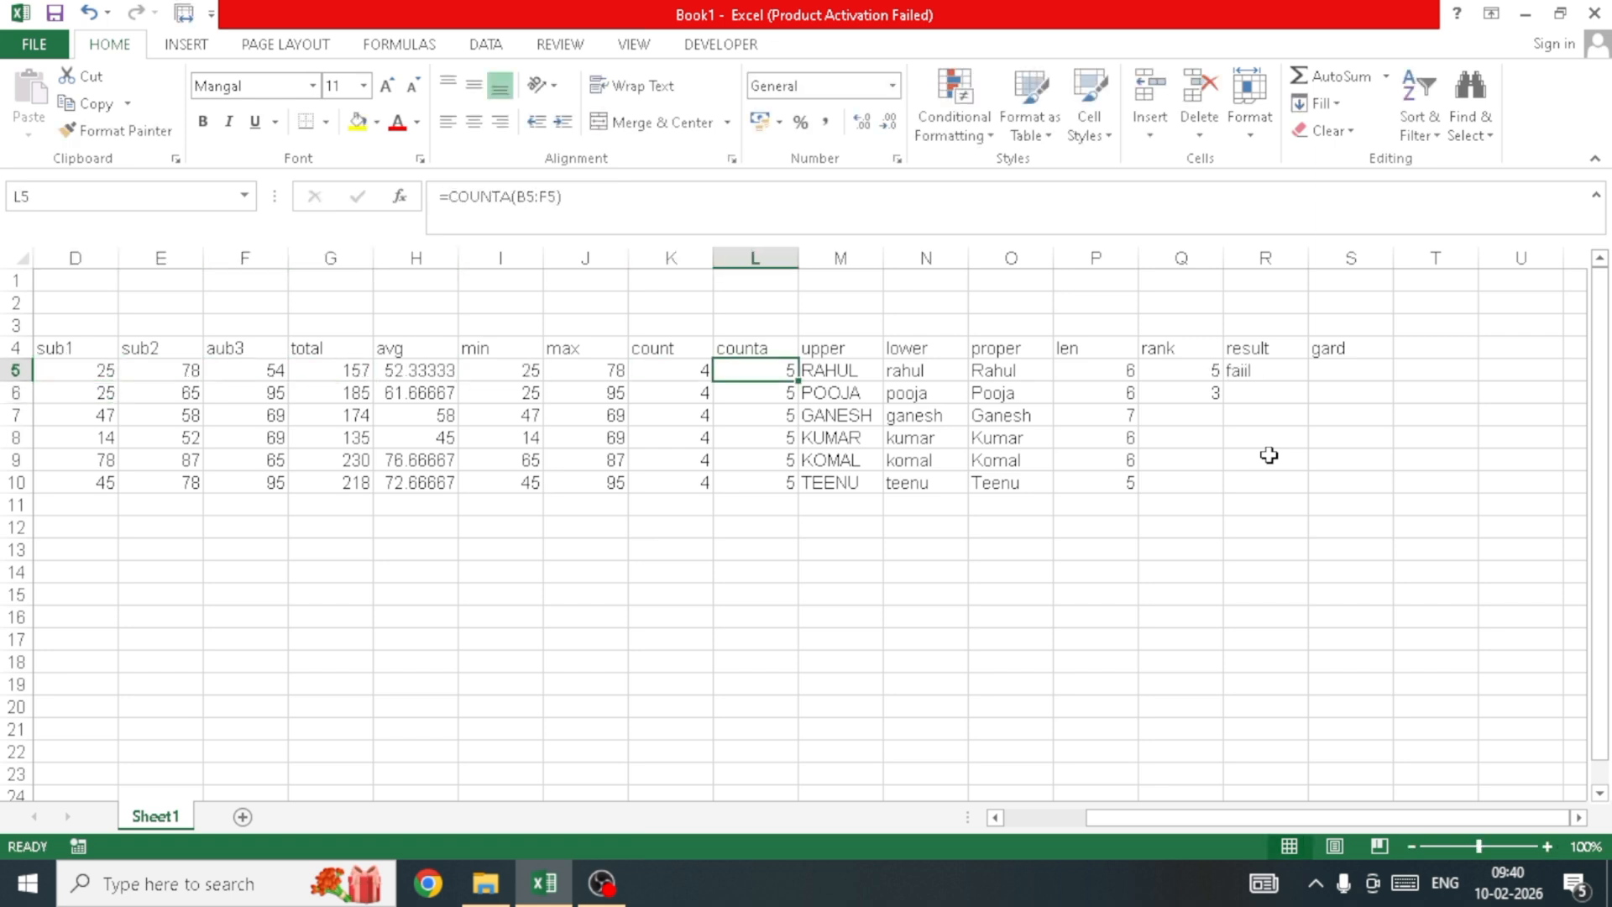
key("Right")
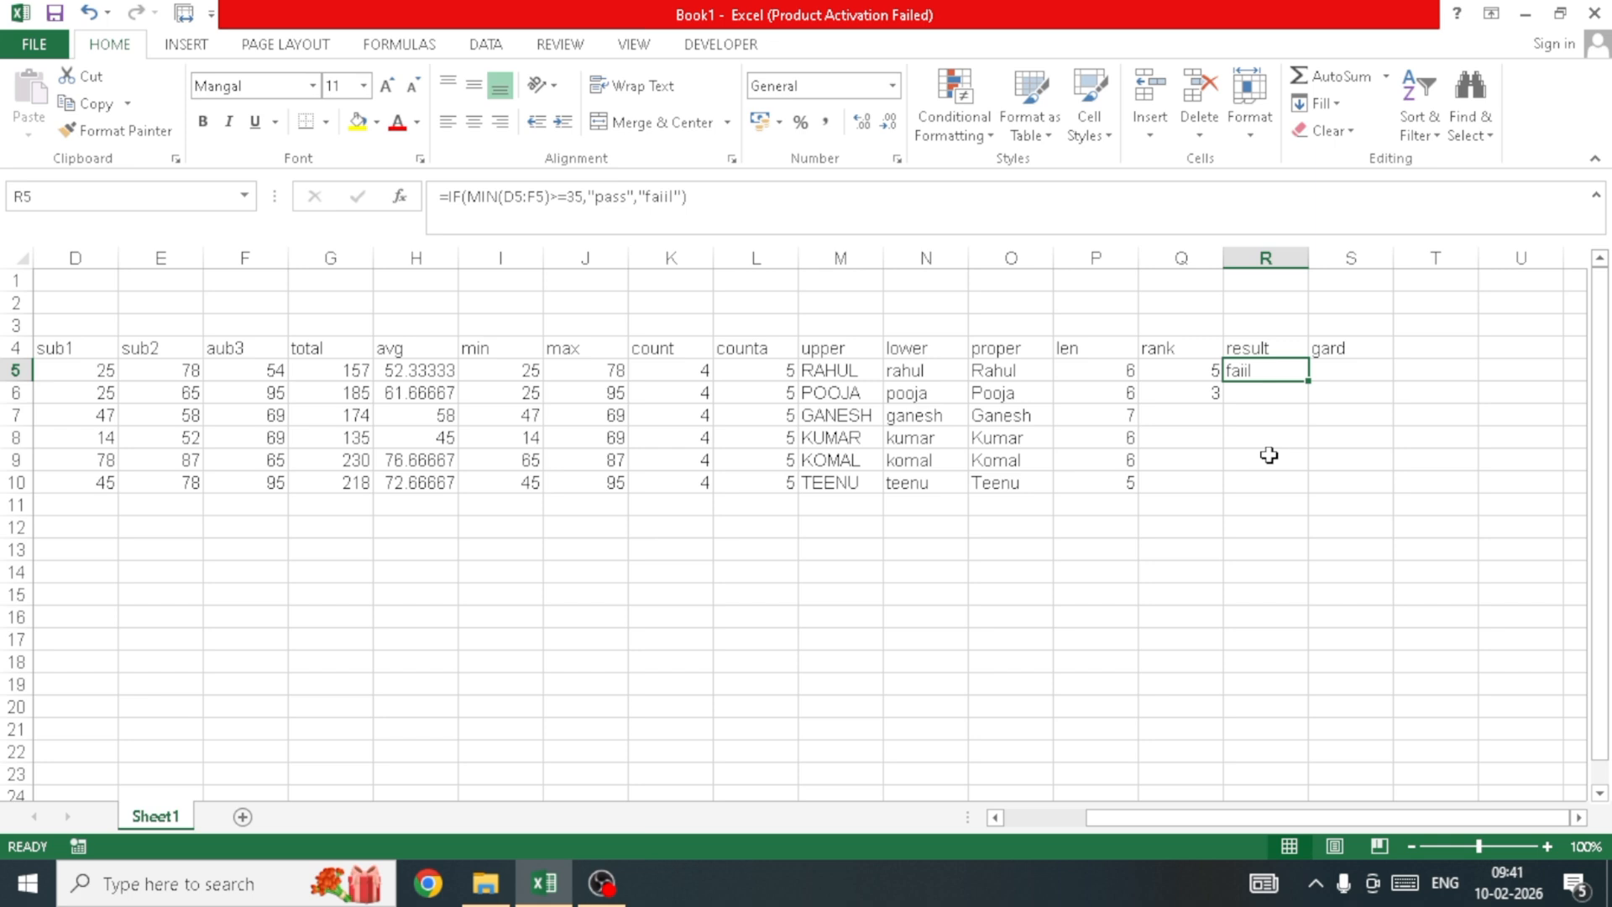
key("Up")
key("Right")
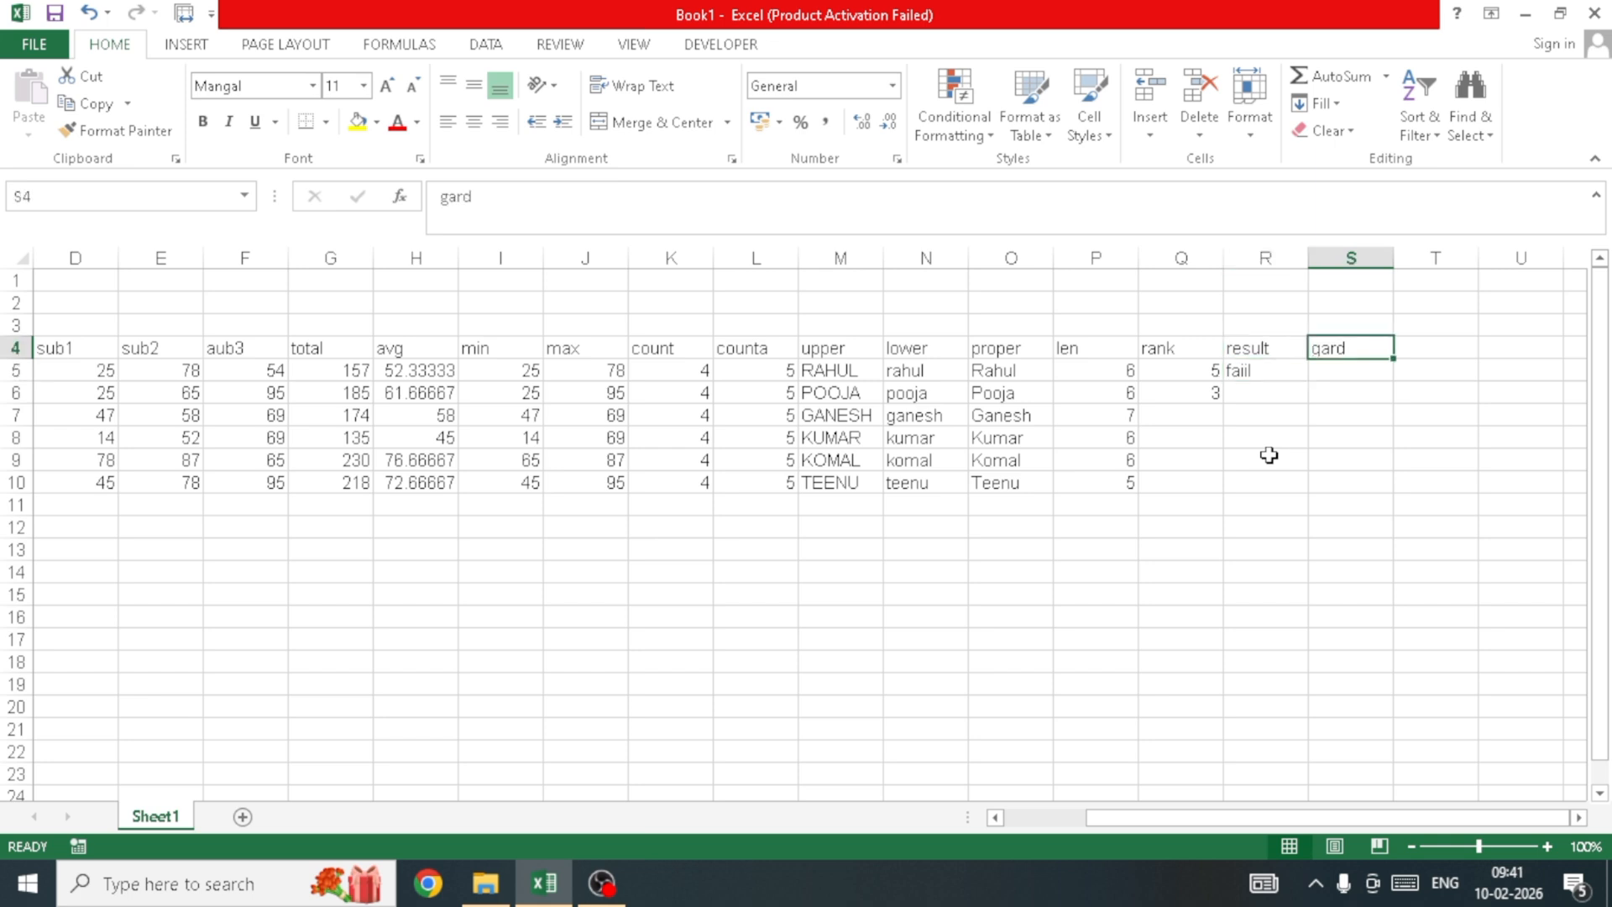
key("Left")
key("Left")
key("Down")
key("Down")
key("Right")
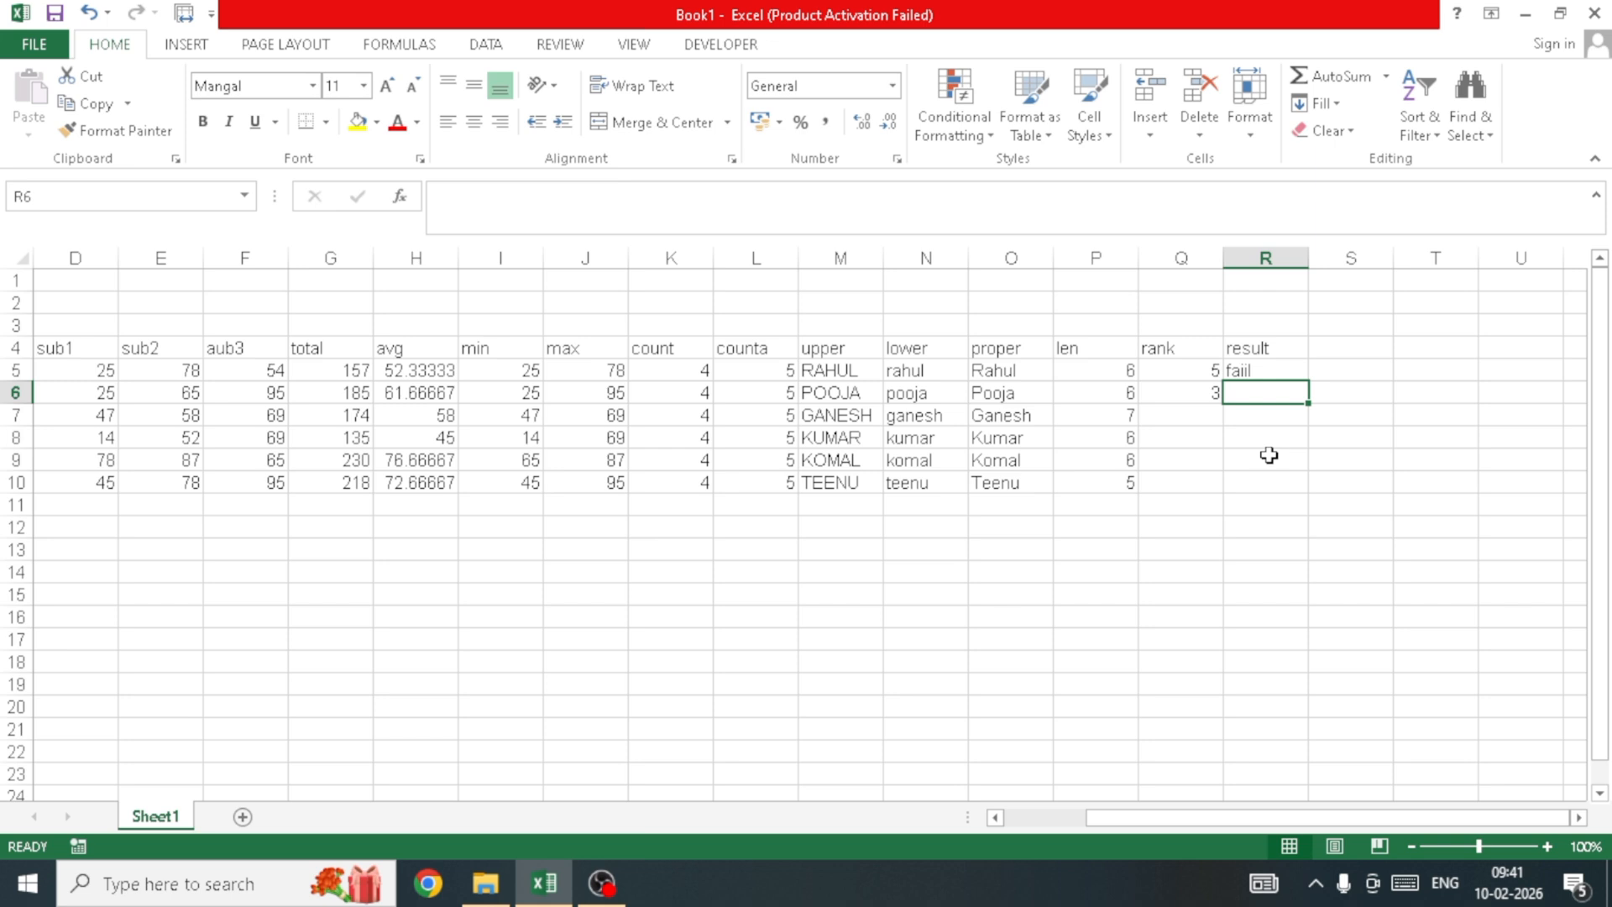
Step: Enter =IF(MIN(D6:F6)>=35,"pass","fail") in R6, giving the second student fail
type("=if")
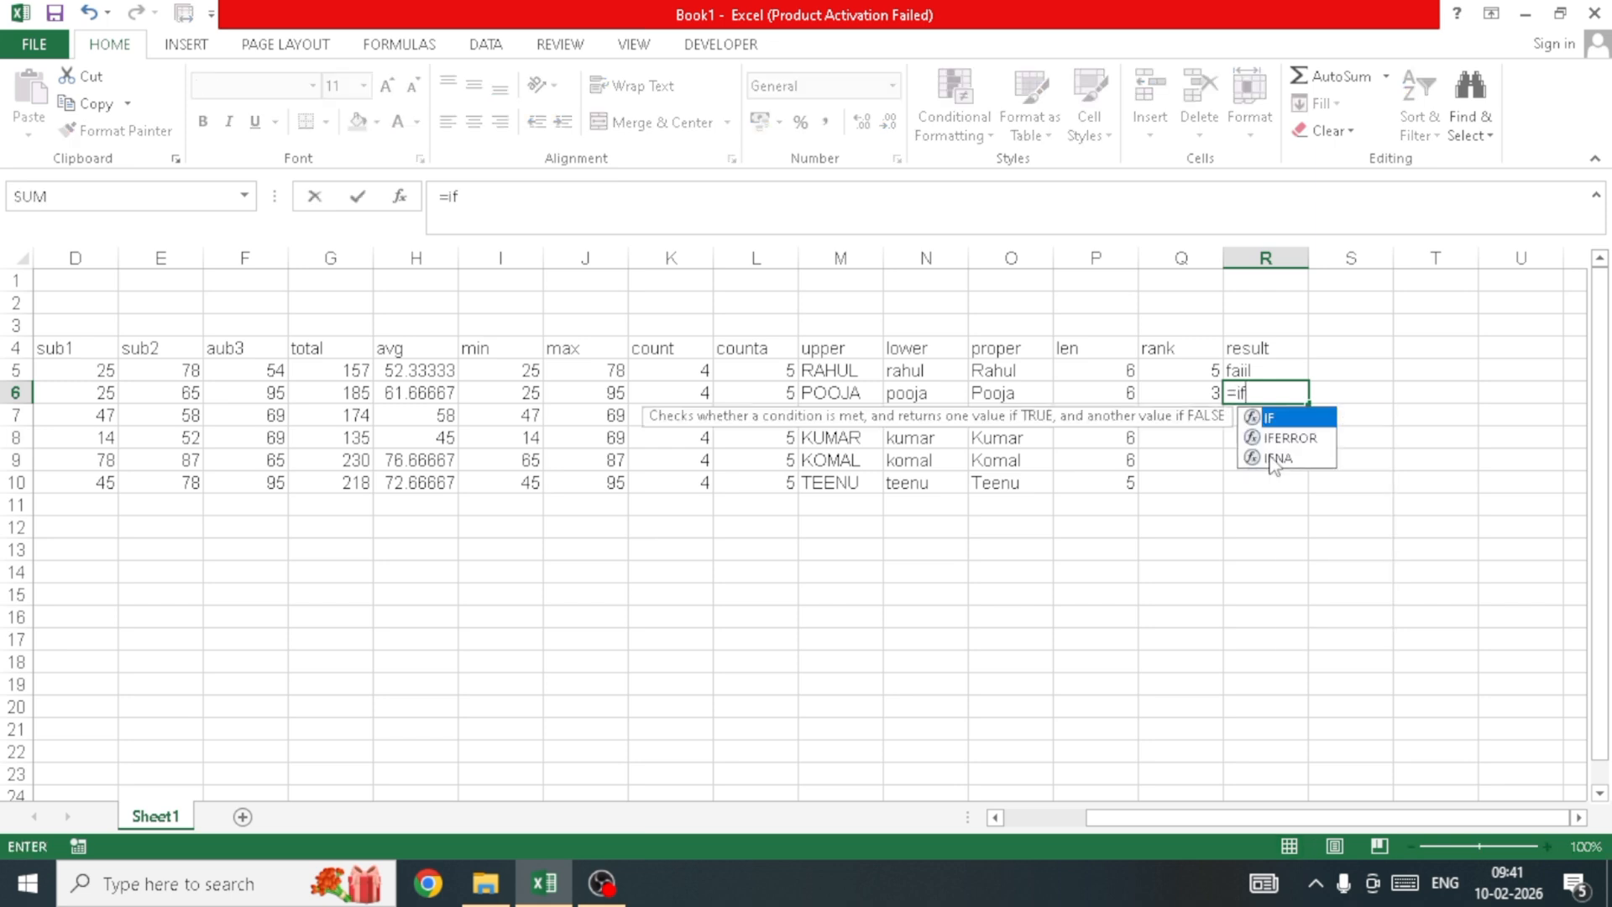
key("Tab")
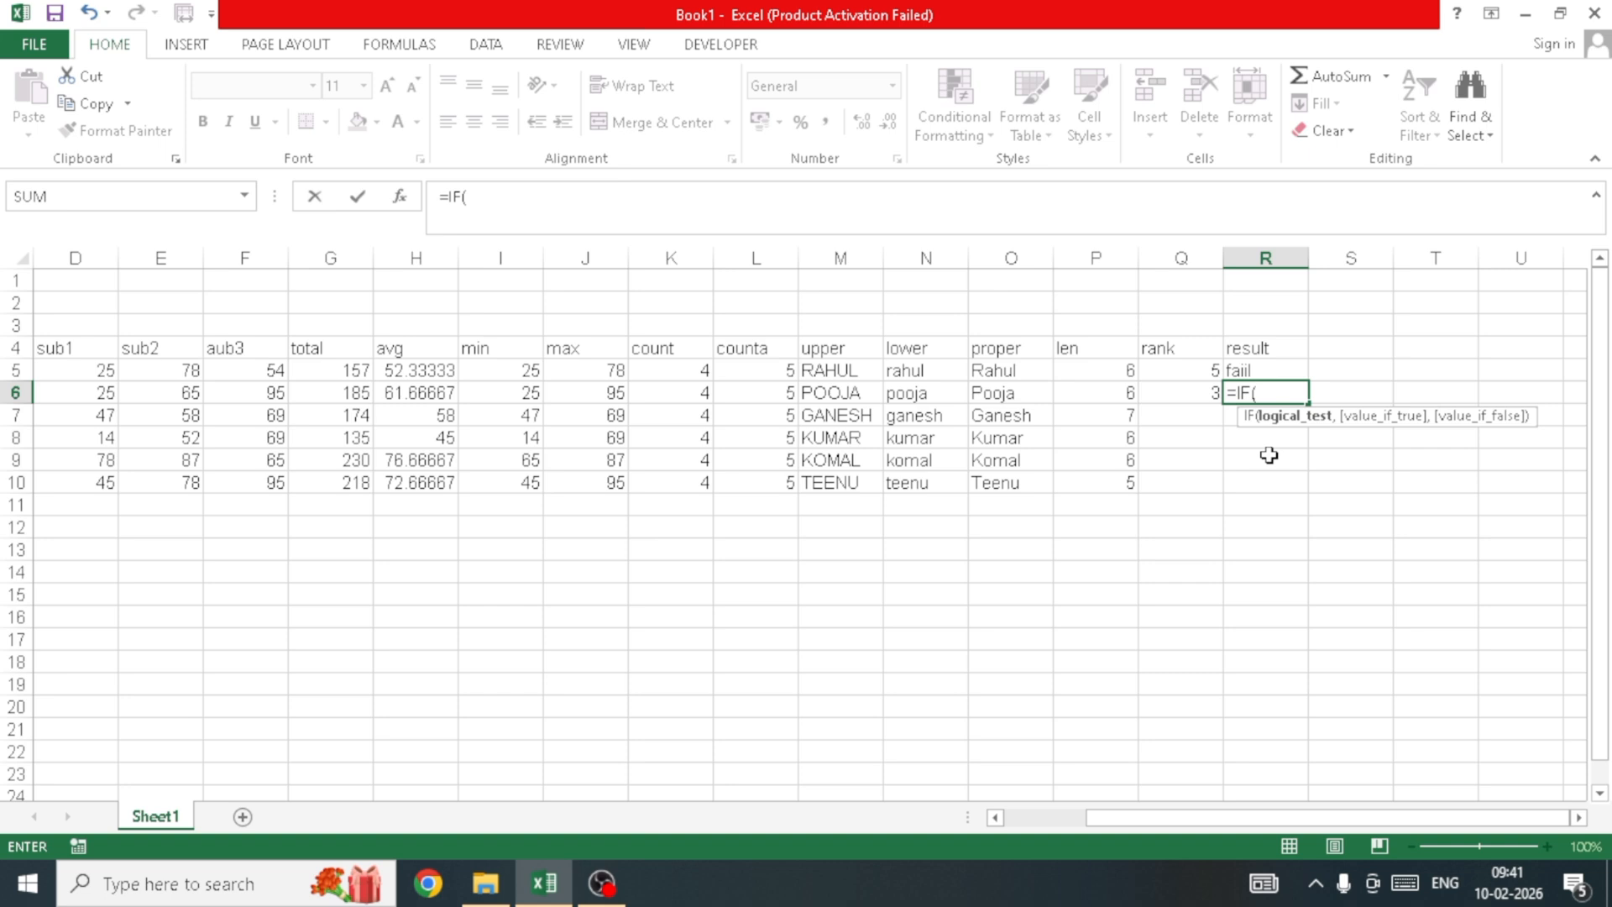
type("min")
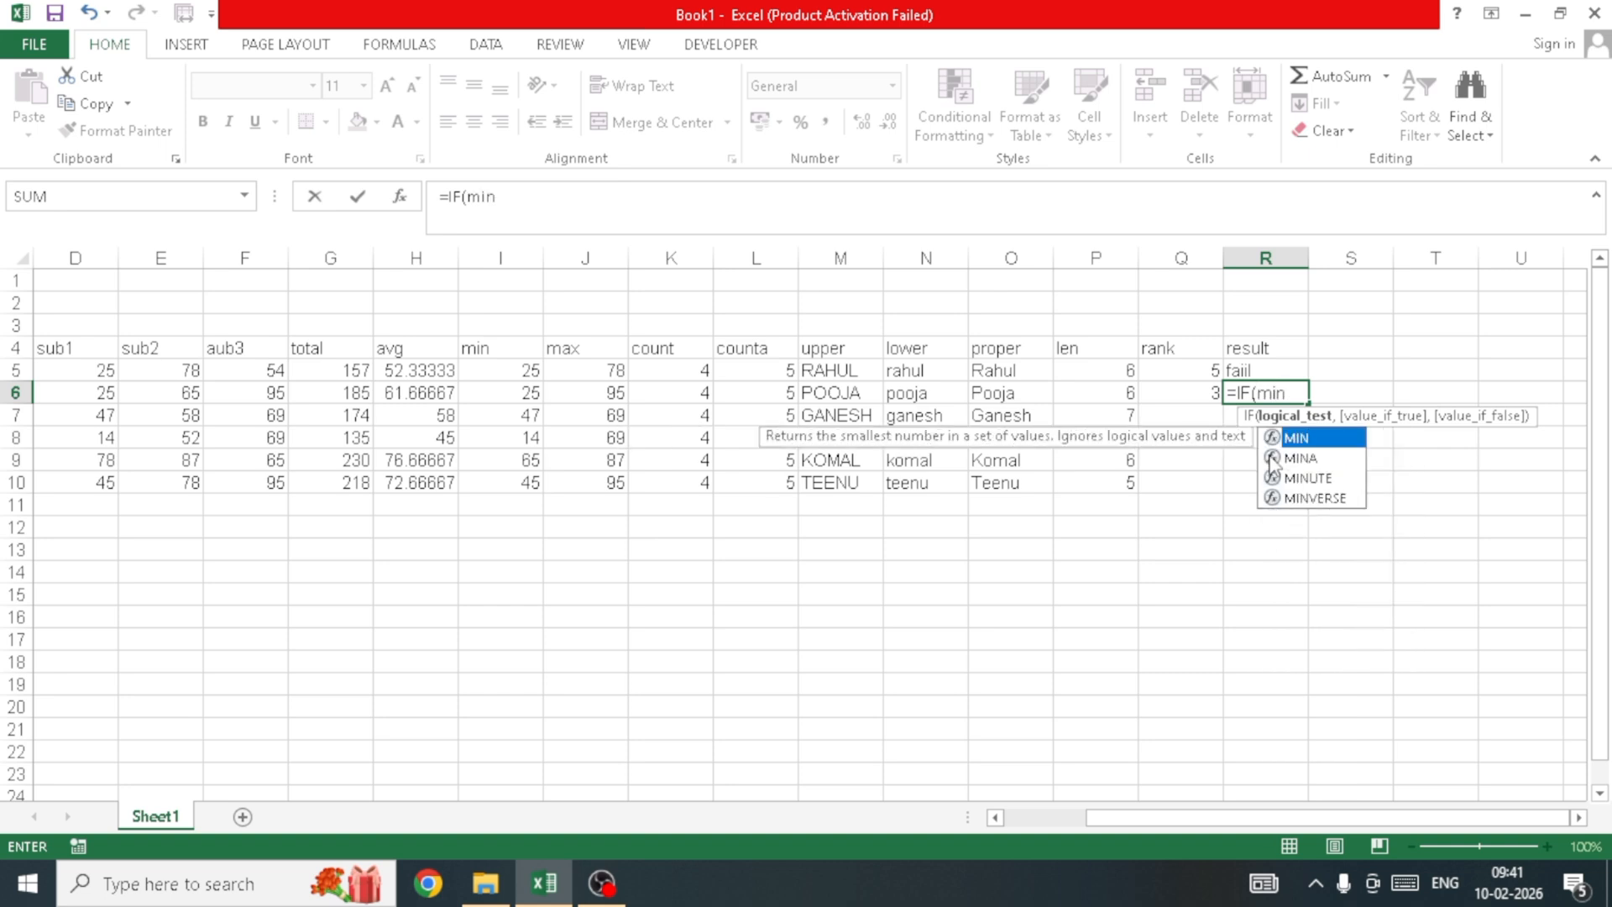
key("Tab")
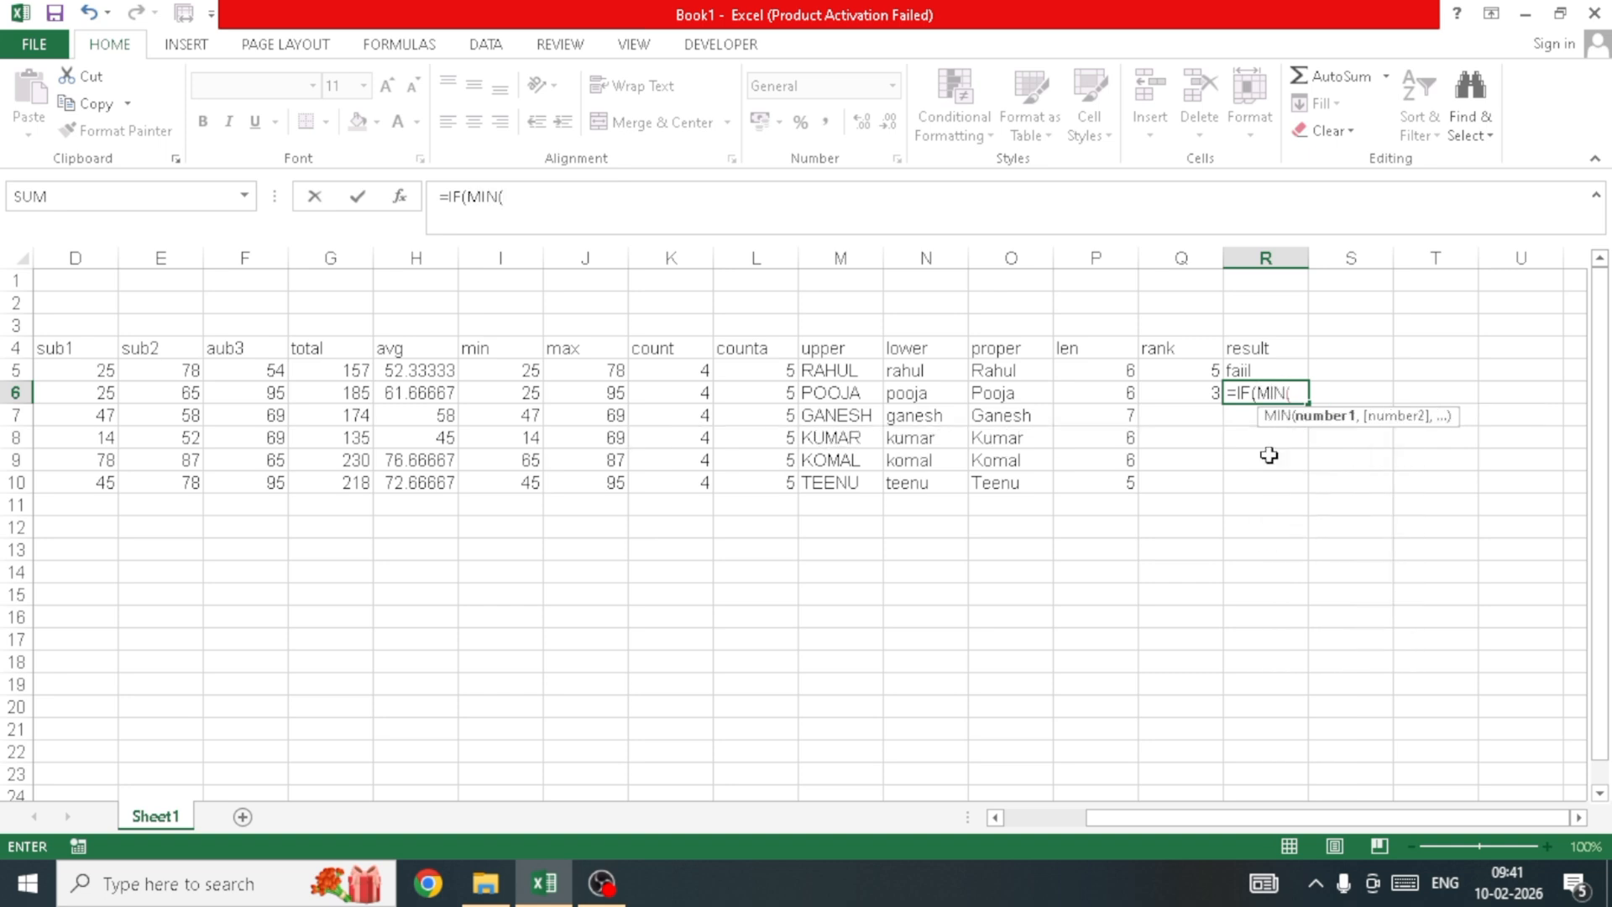
key("Left")
key("Left")
key("Left")
key("Left")
key("Left")
key("Left")
key("Left")
key("Left")
key("Left")
key("Left")
key("Left")
key("Left")
key("Left")
key("Left")
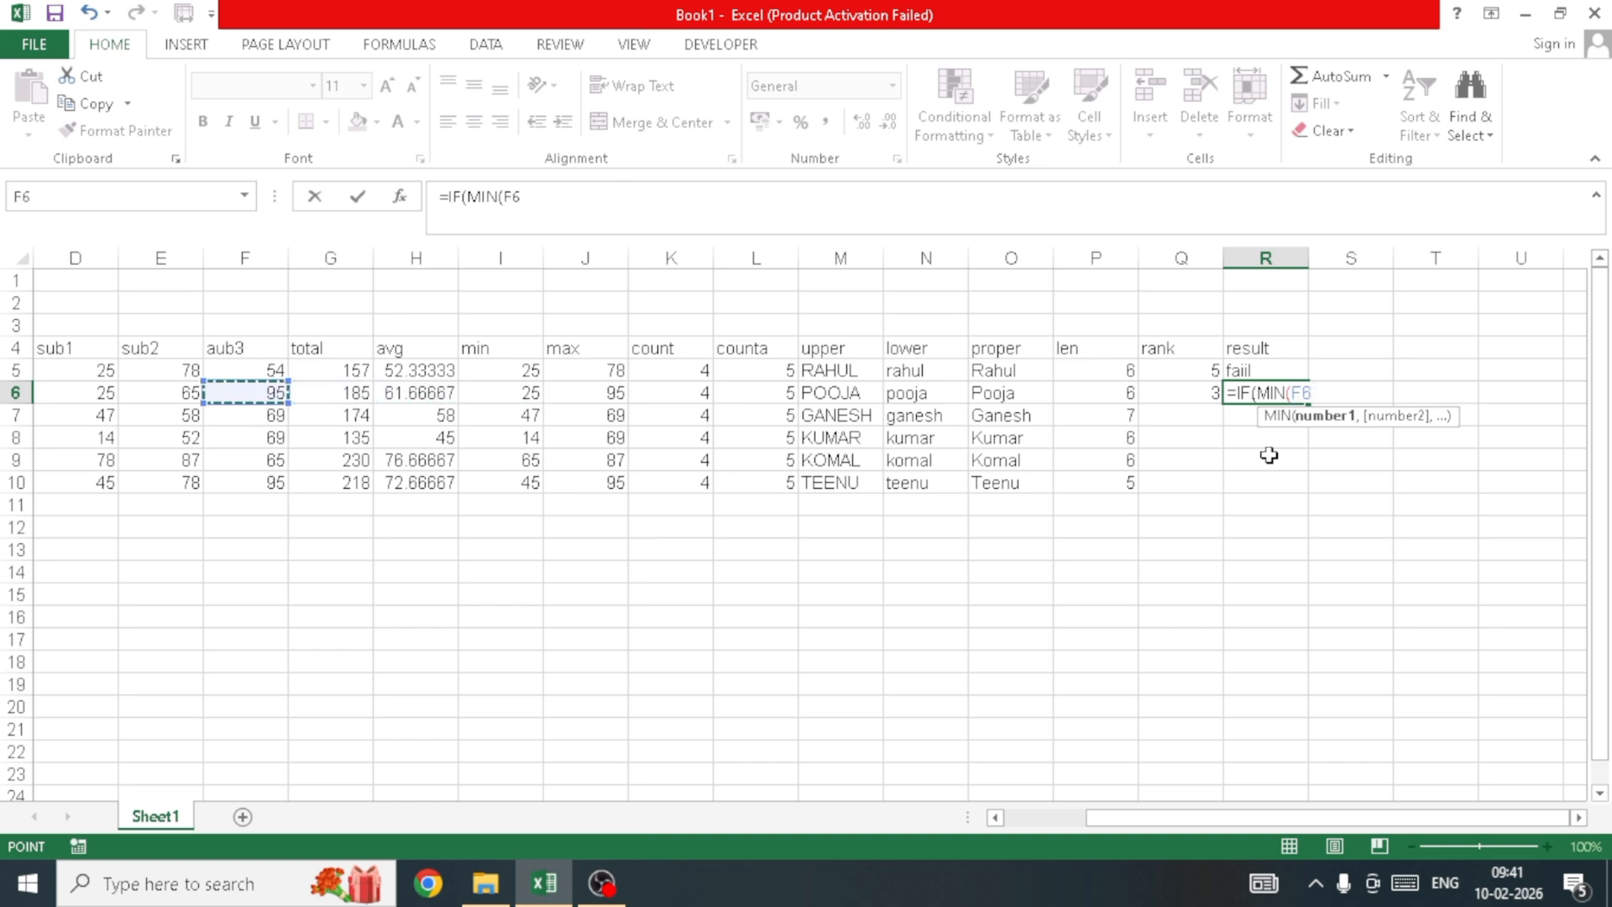
key("shift+Right")
key("shift+Right")
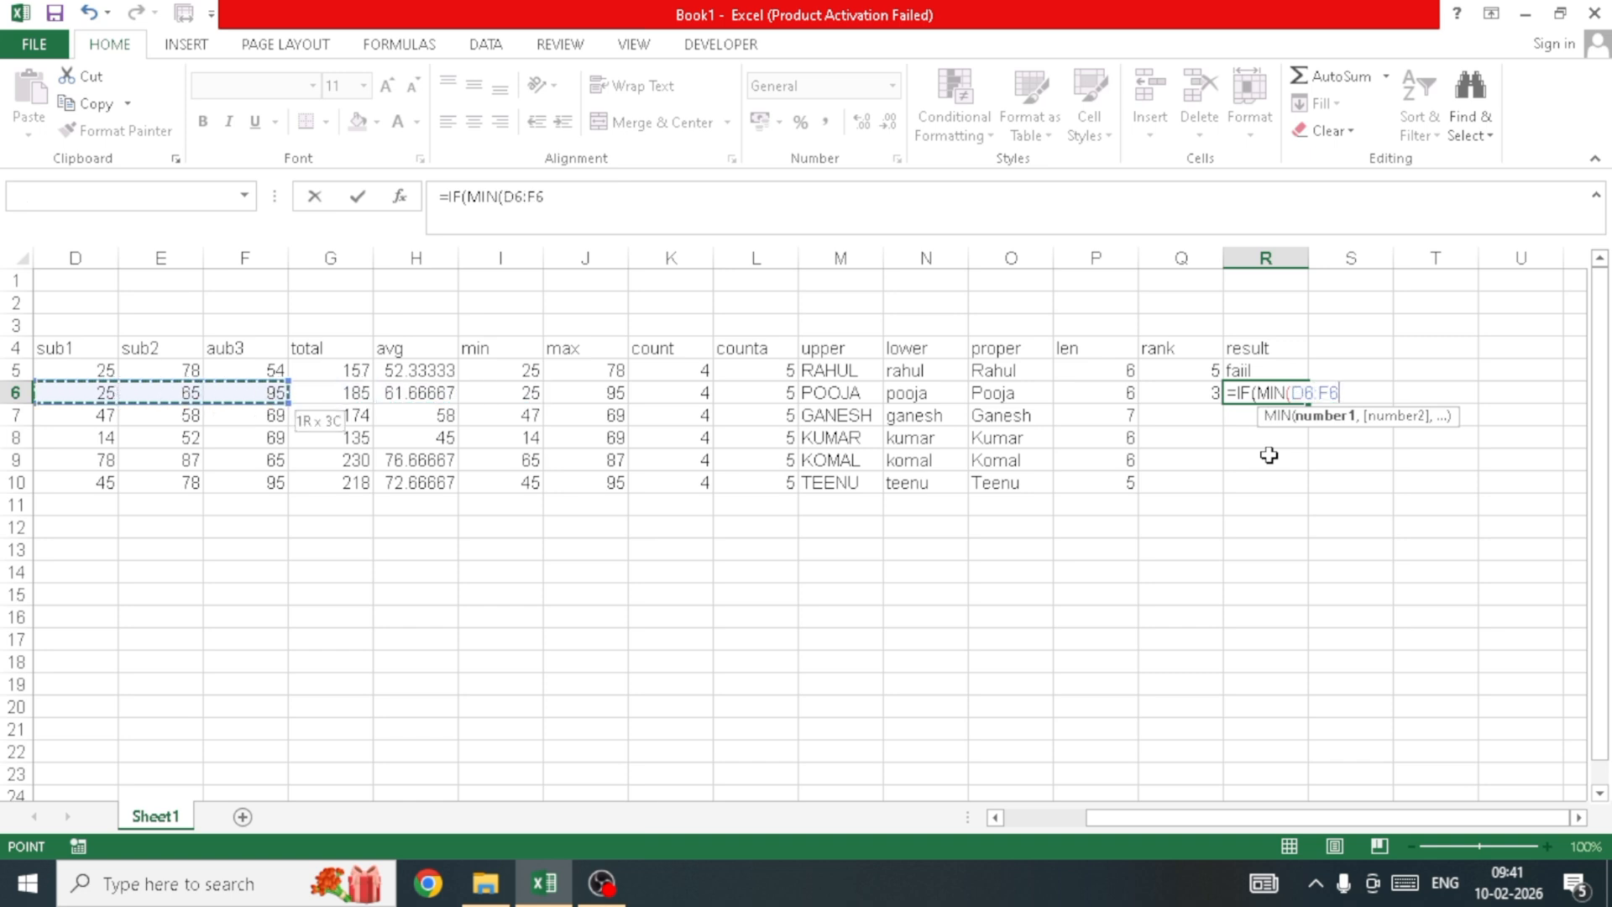
type(")")
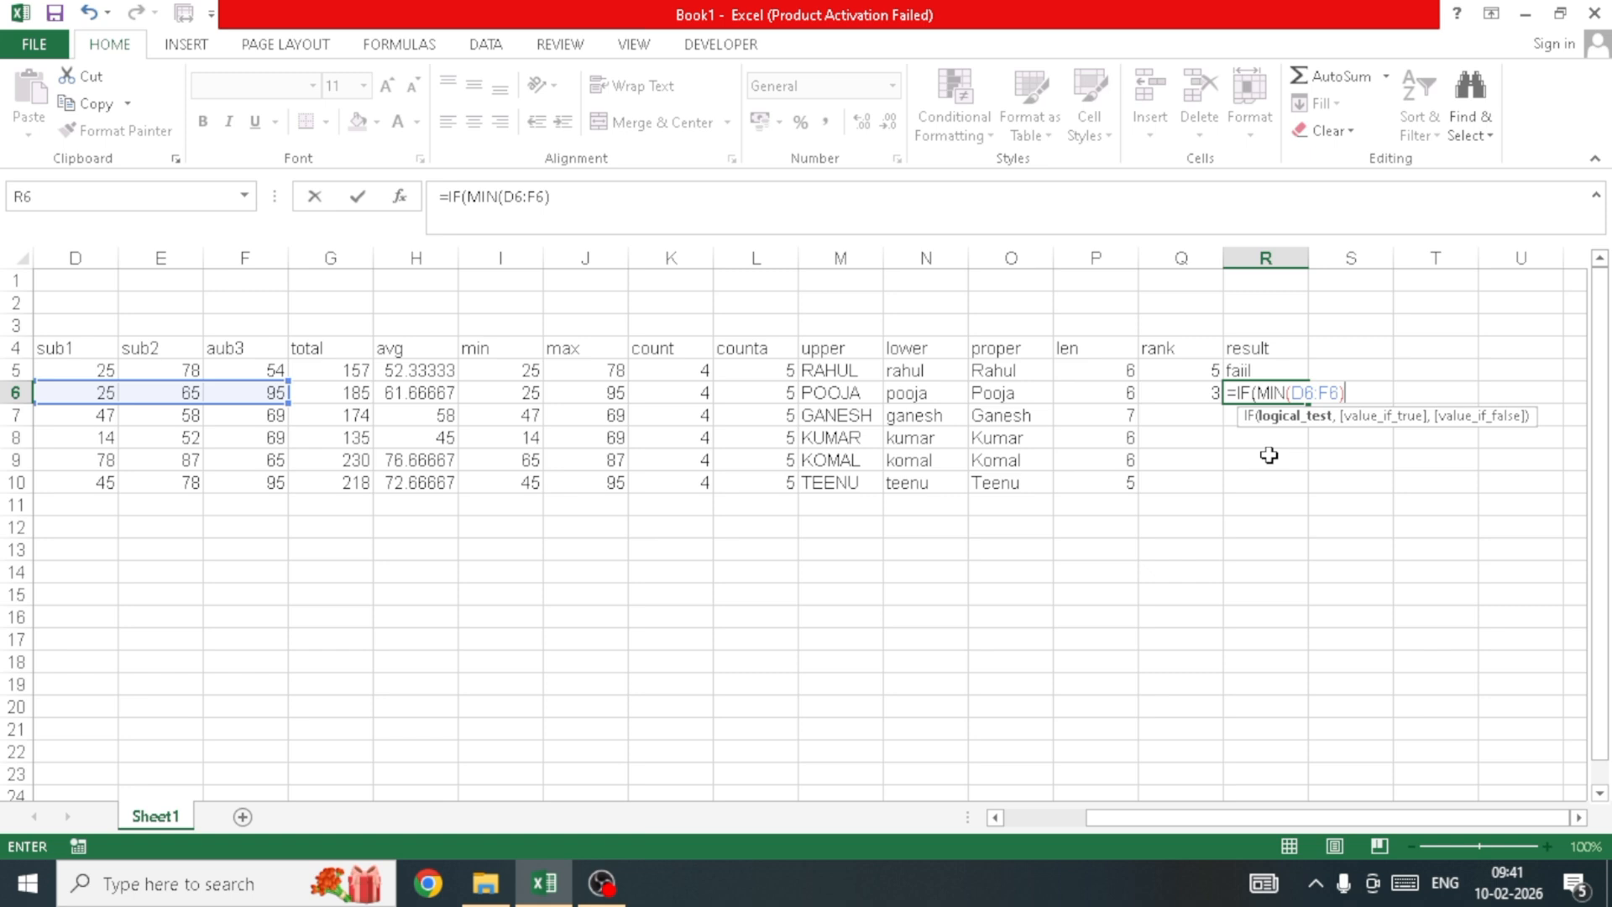
type(">=35,")
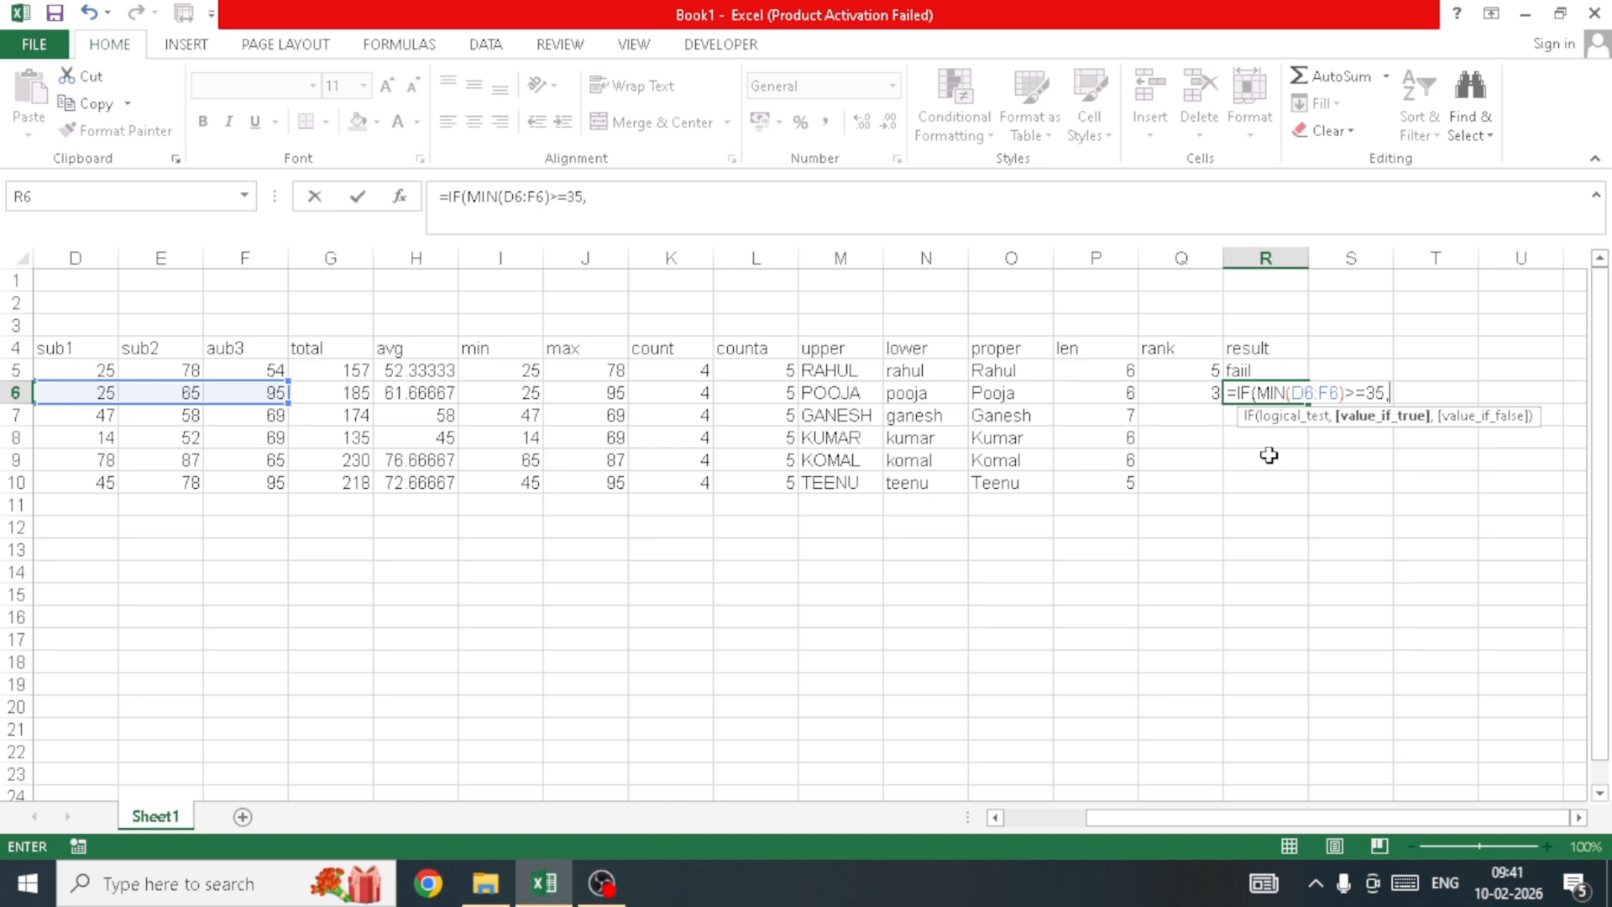
type("\"pass\",fai")
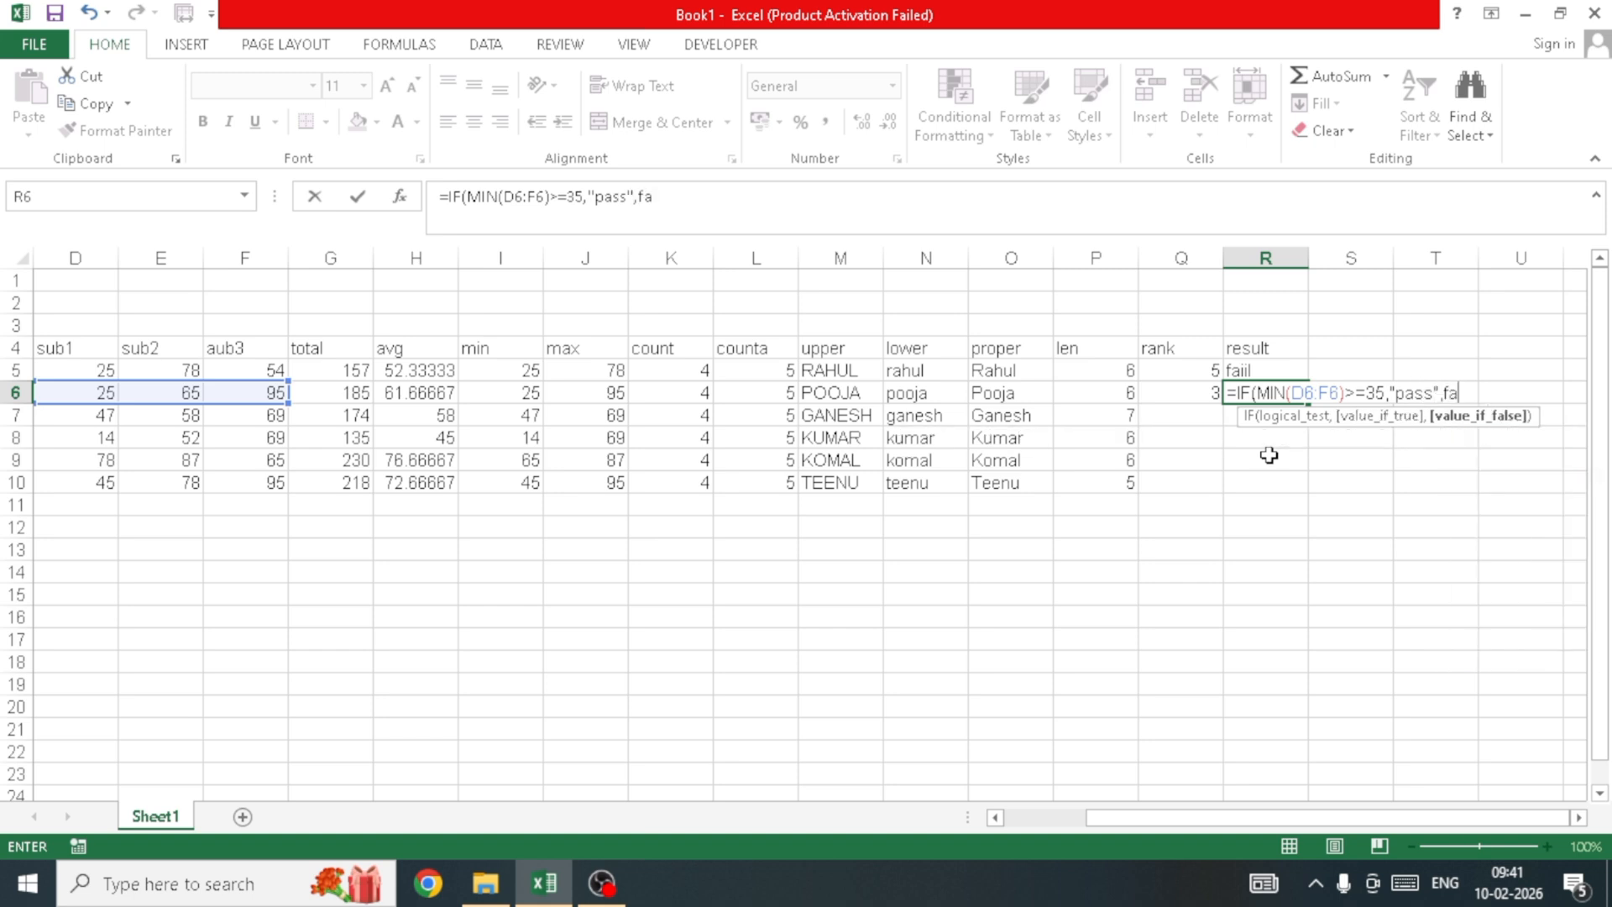
key("BackSpace")
key("BackSpace")
key("BackSpace")
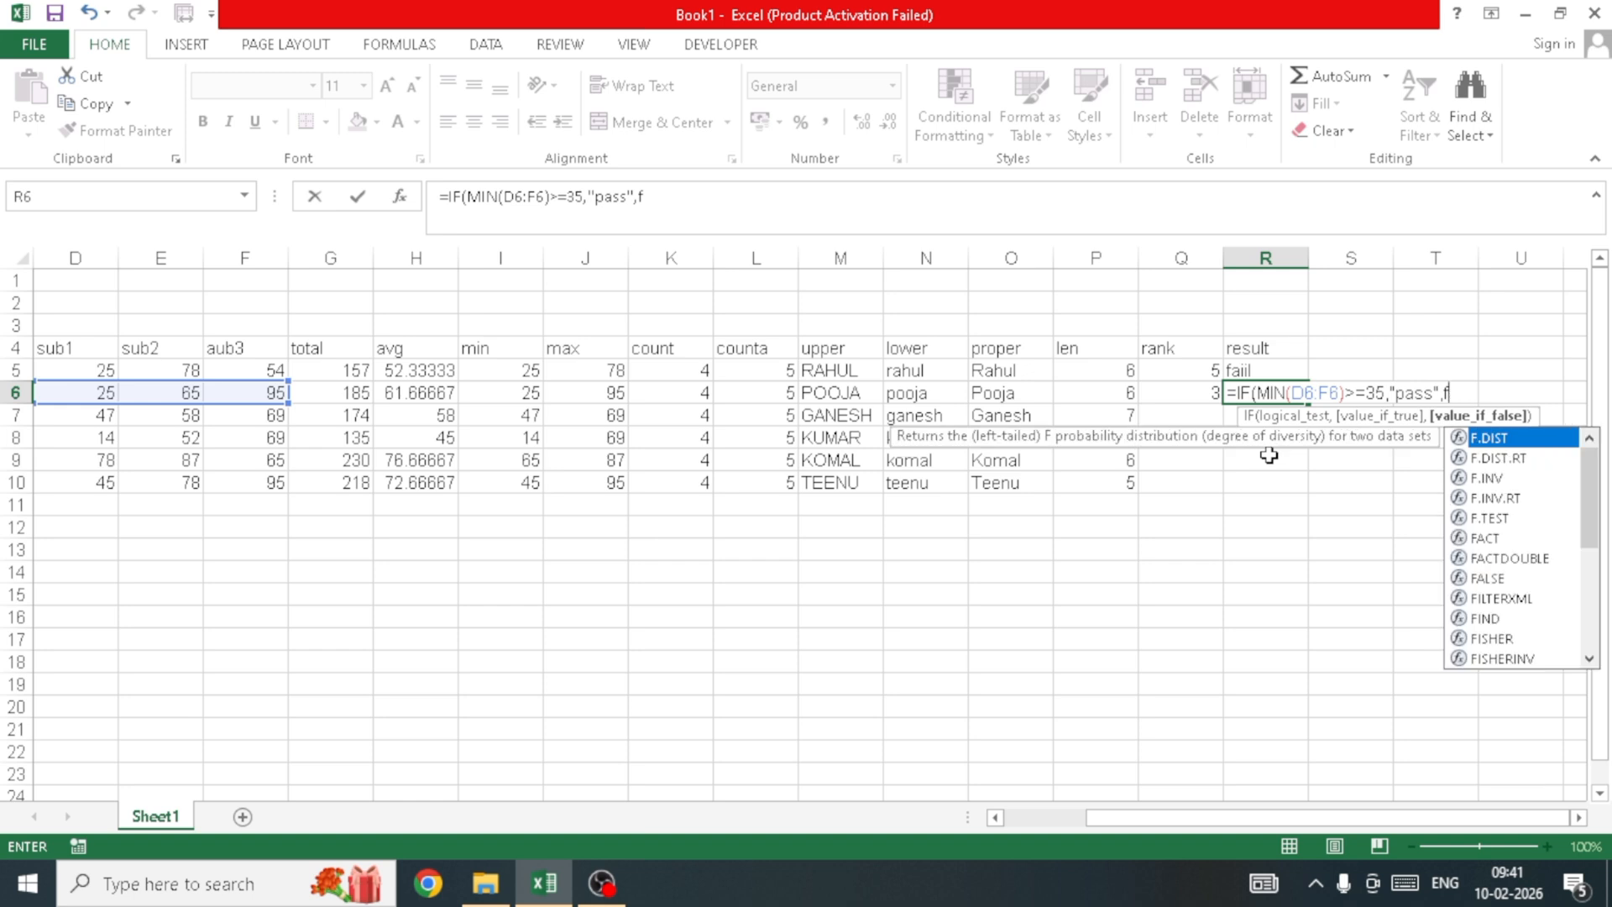
type("\"faiu")
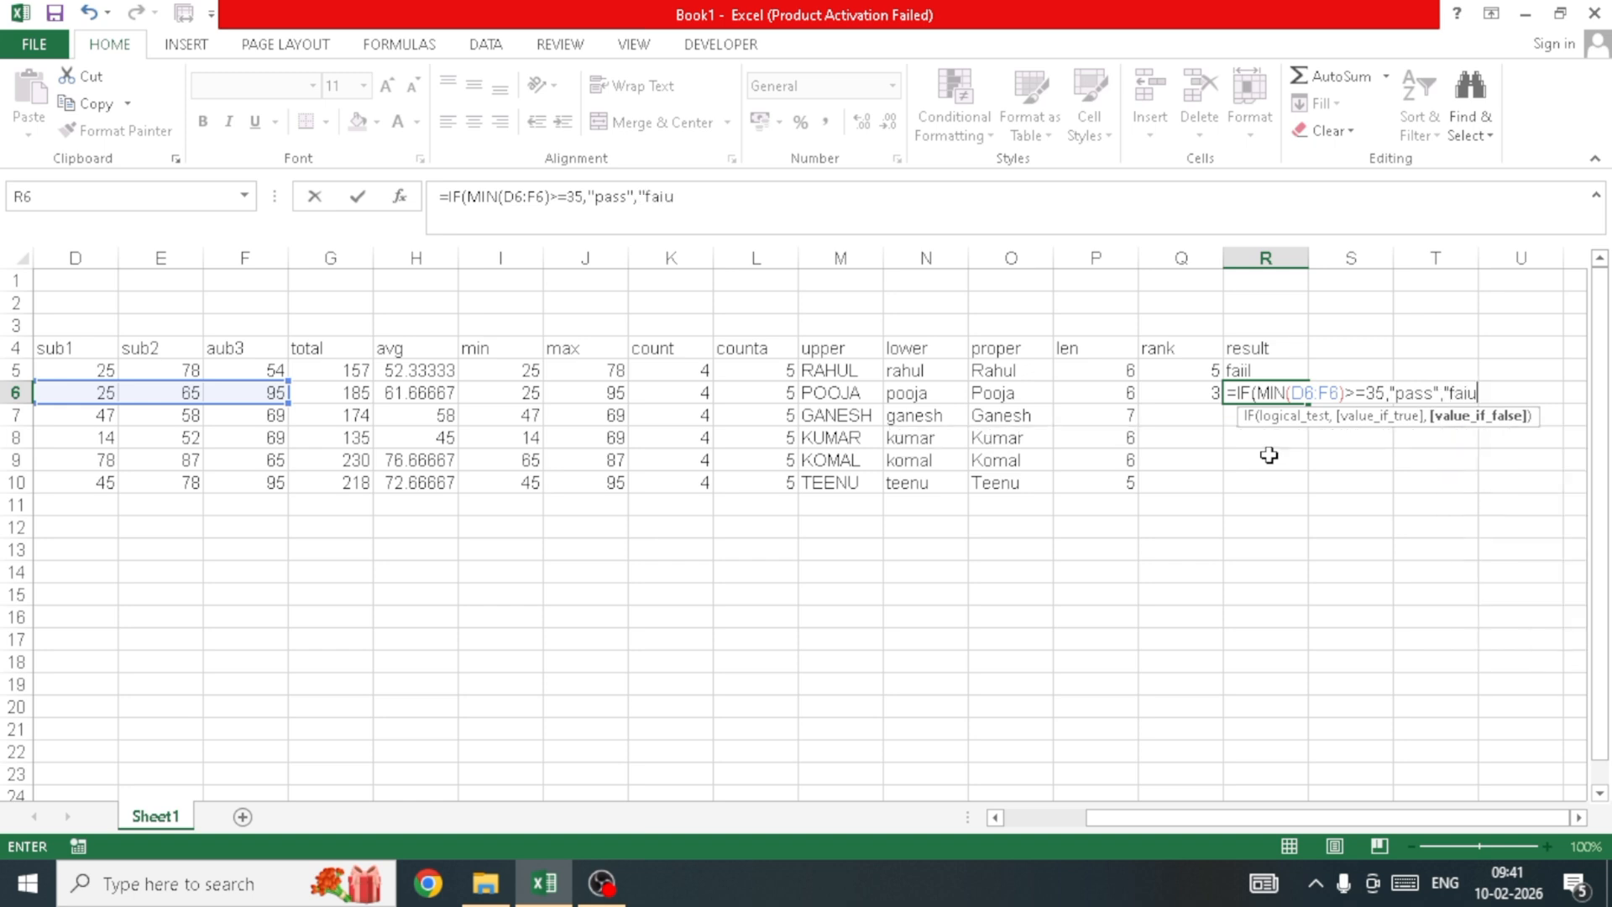
key("BackSpace")
type("l\")")
key("Return")
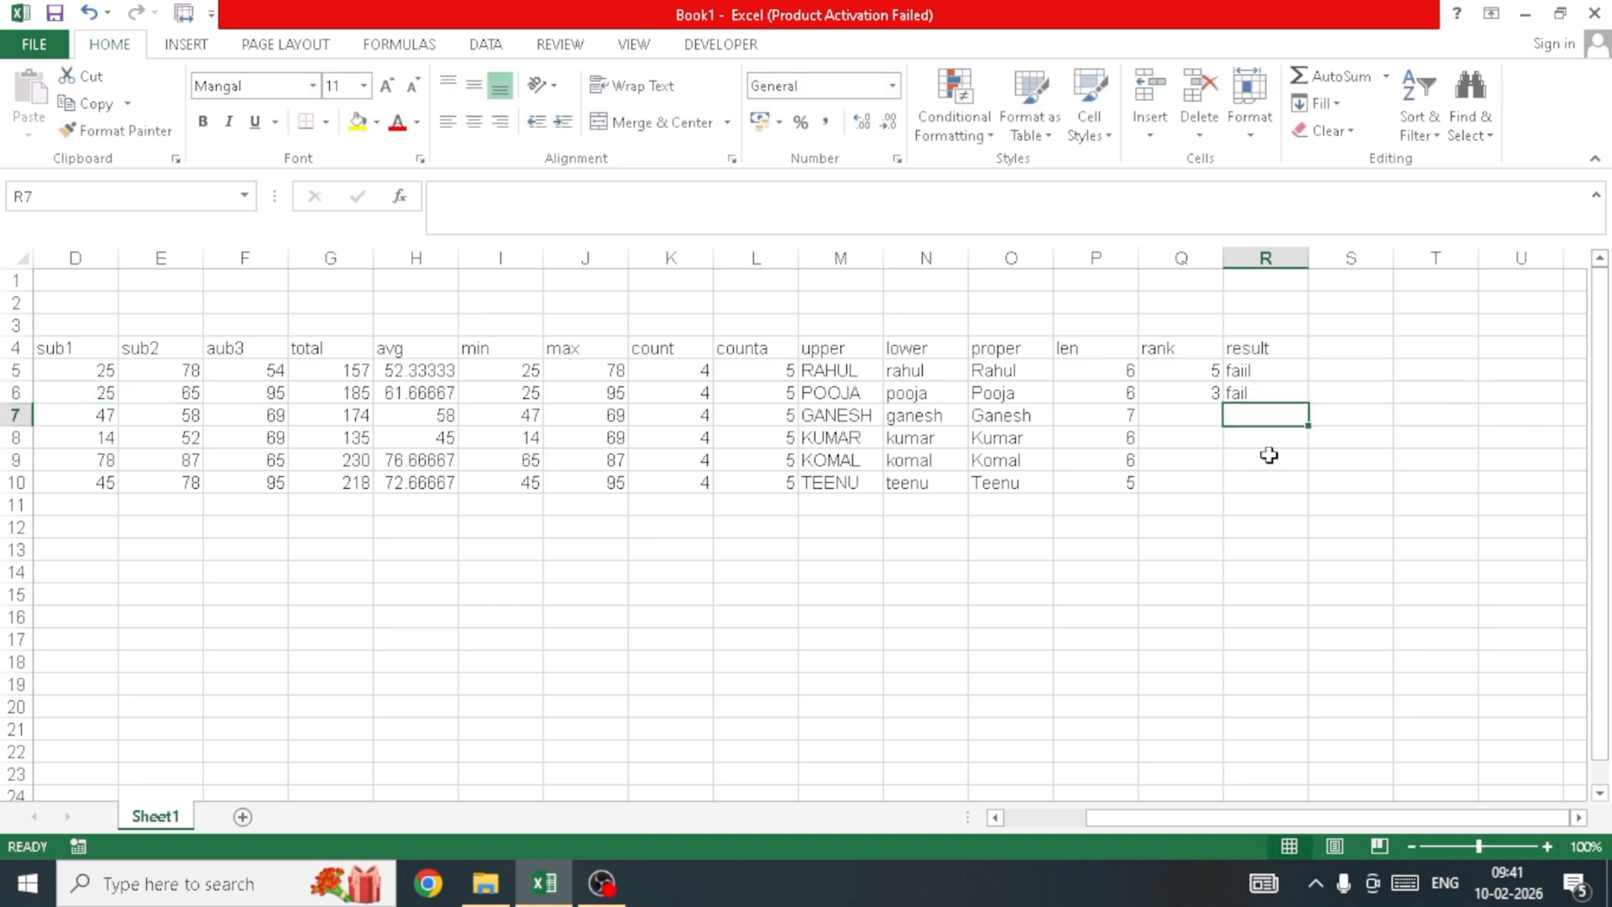
Step: Enter the heading 'g' in S4 as the grade column label
left_click(1105, 574)
left_click(1202, 525)
left_click(1333, 326)
left_click(1358, 365)
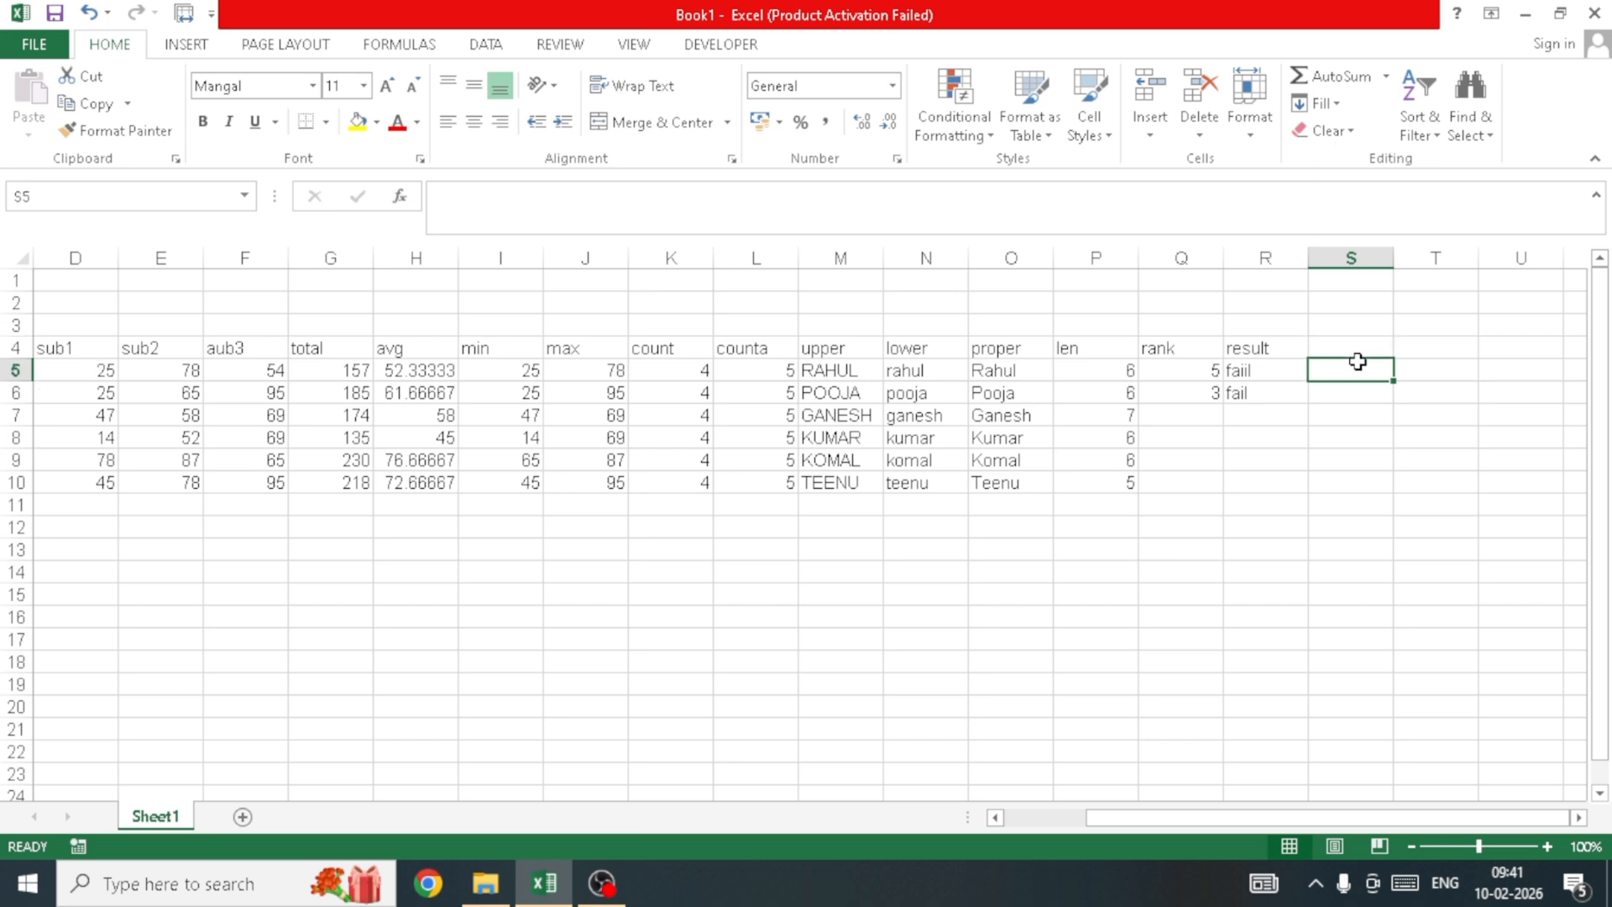
left_click(1358, 351)
type("q")
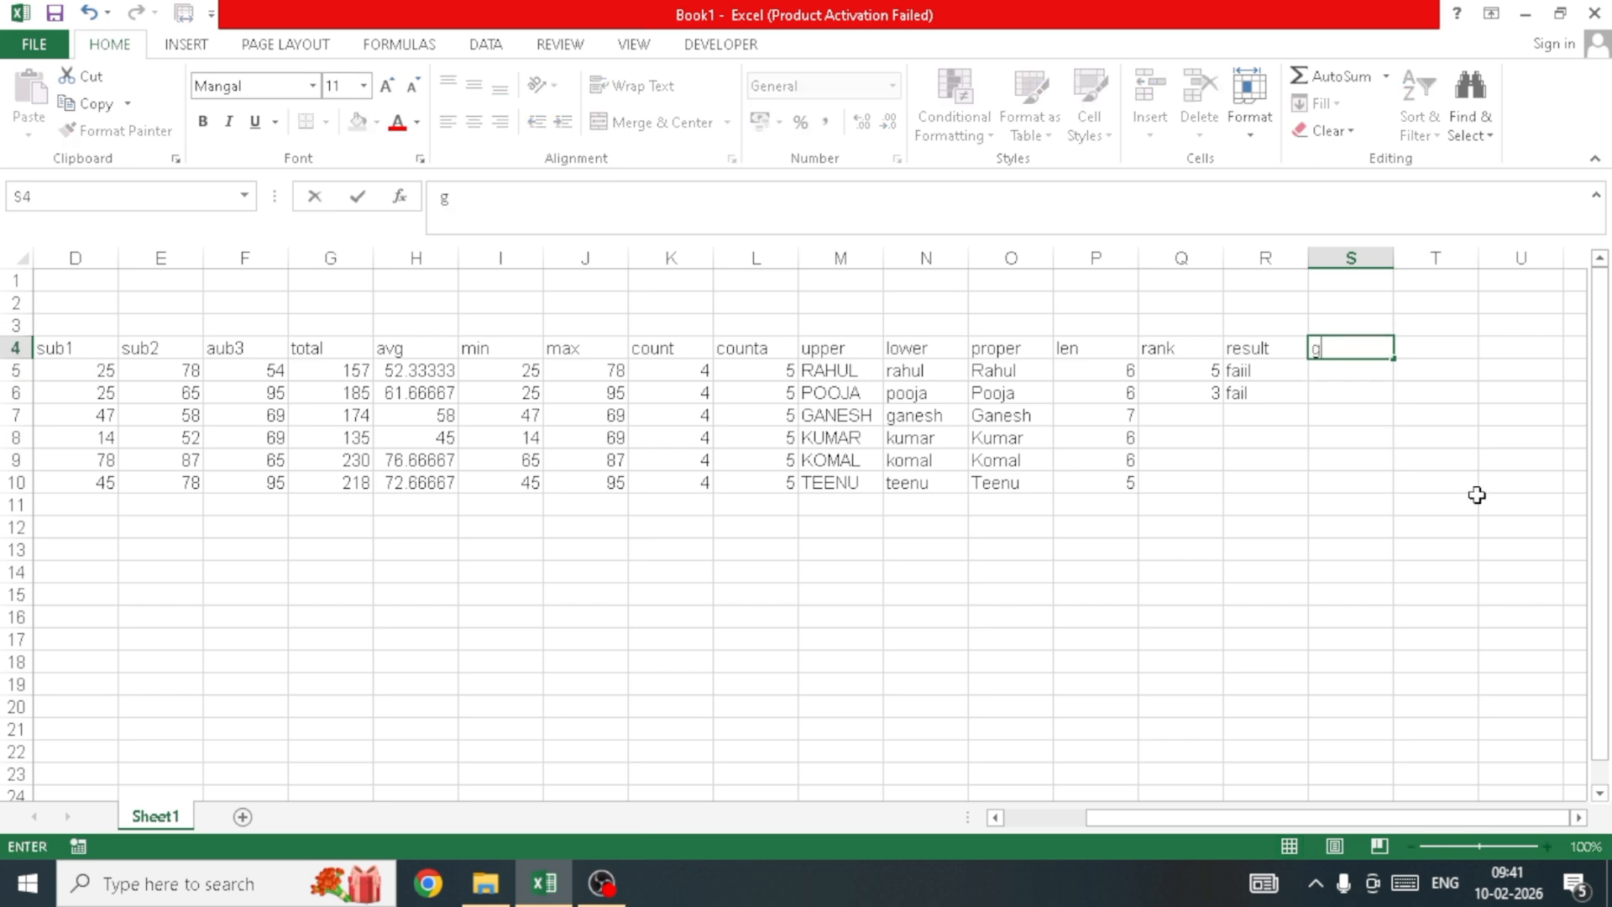
key("Return")
left_click(1374, 484)
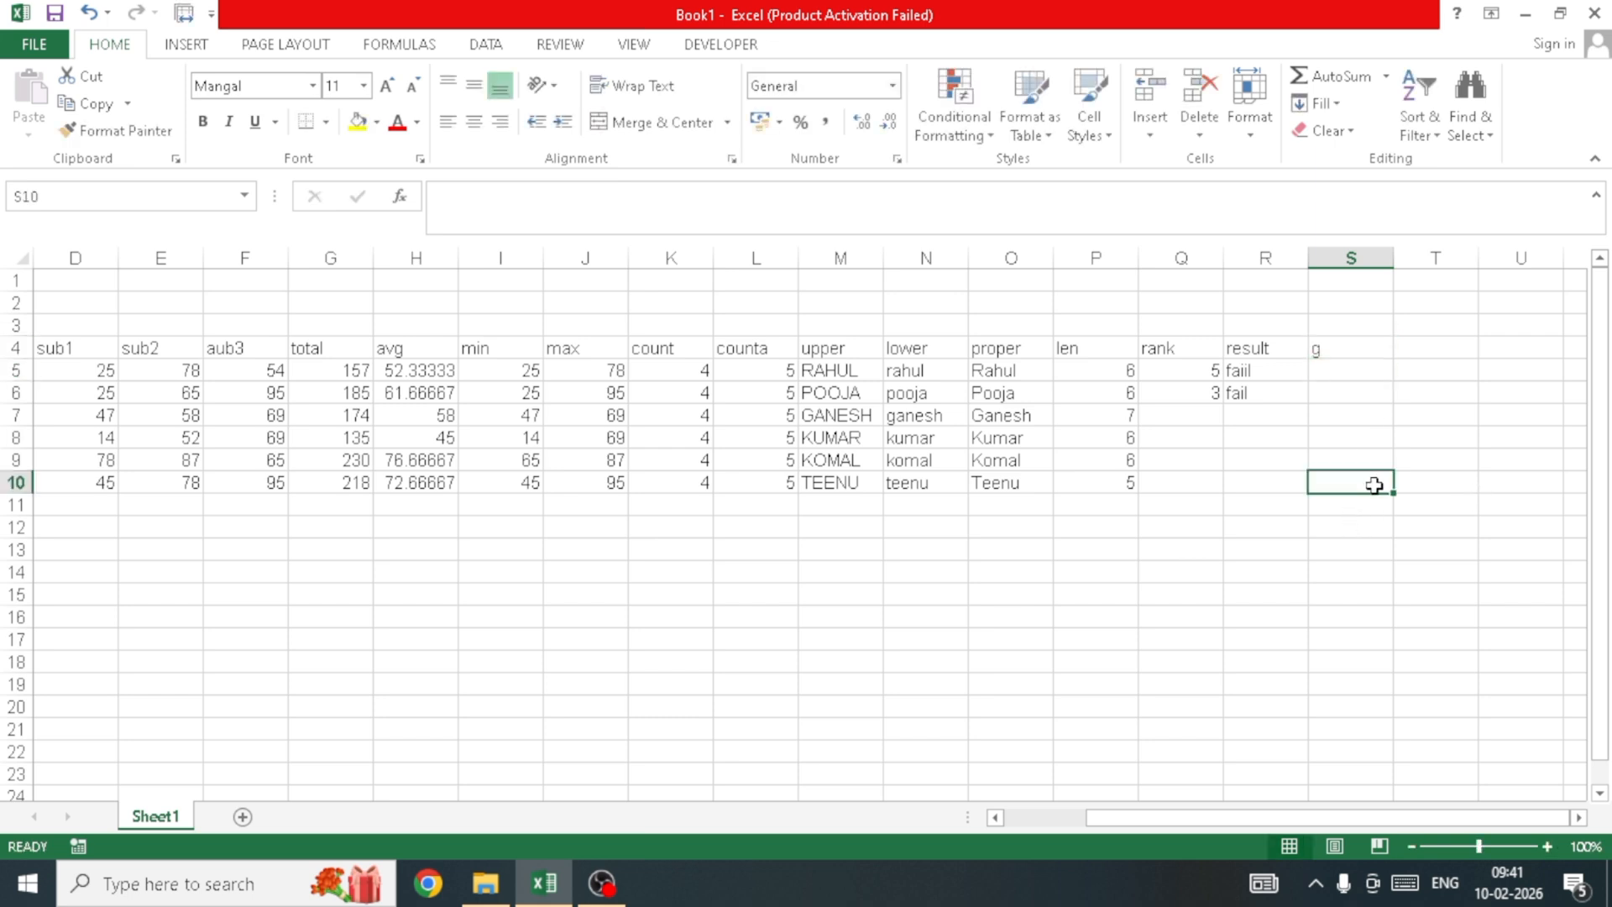
left_click(1343, 350)
Step: In S5 type the opening =IF(H5>=90,"A",IF( of the nested grade formula
left_click(1353, 414)
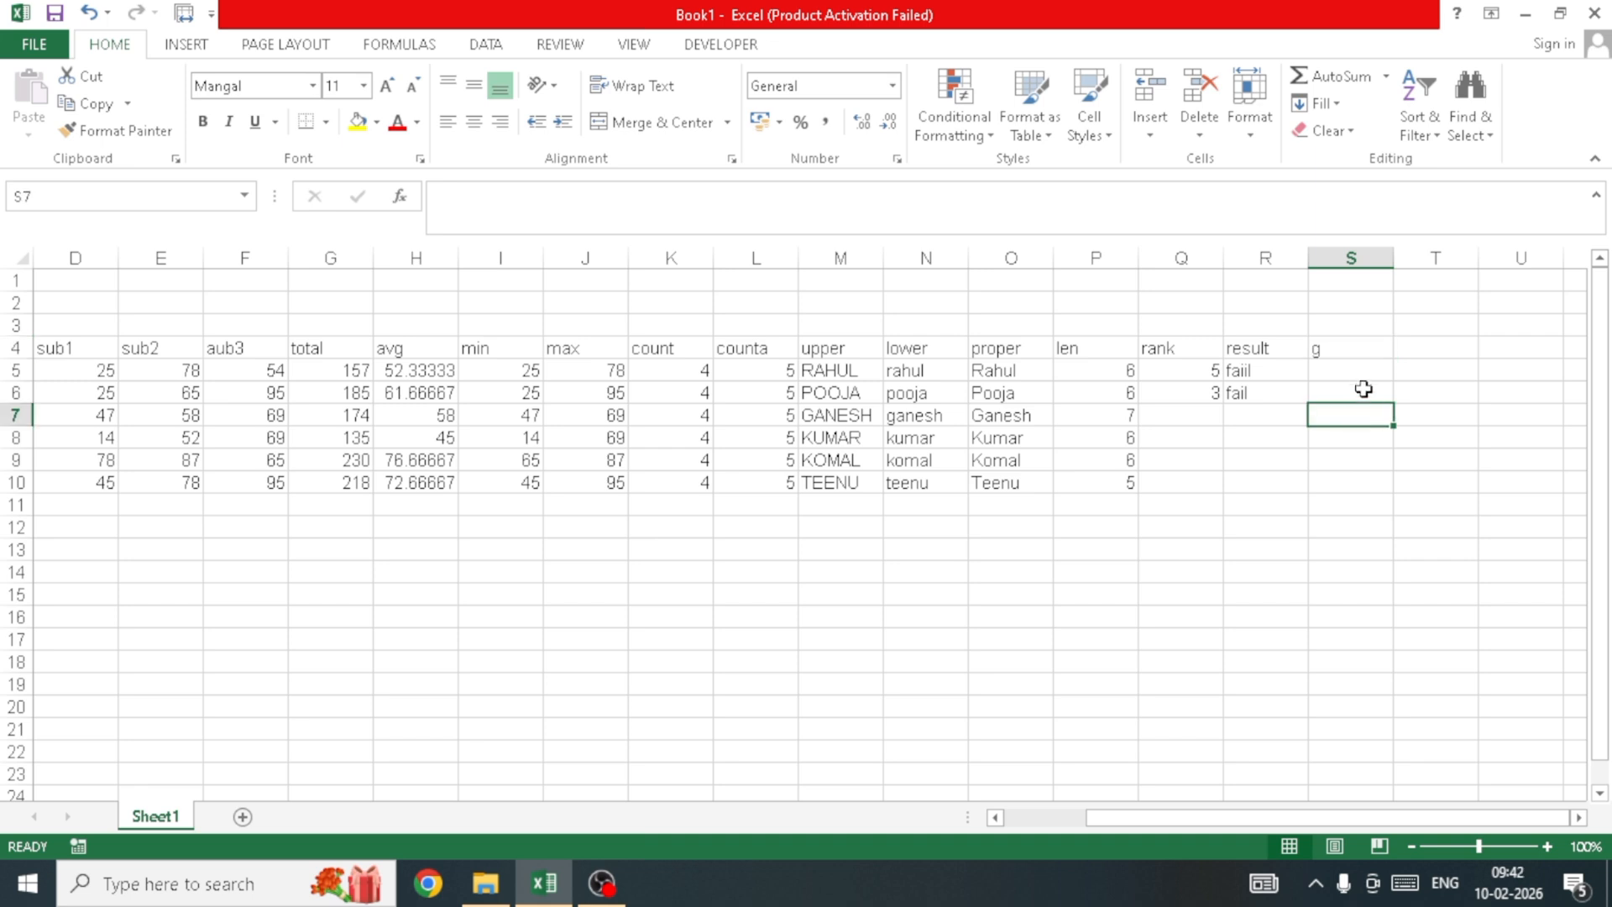
left_click(1364, 391)
left_click(1359, 370)
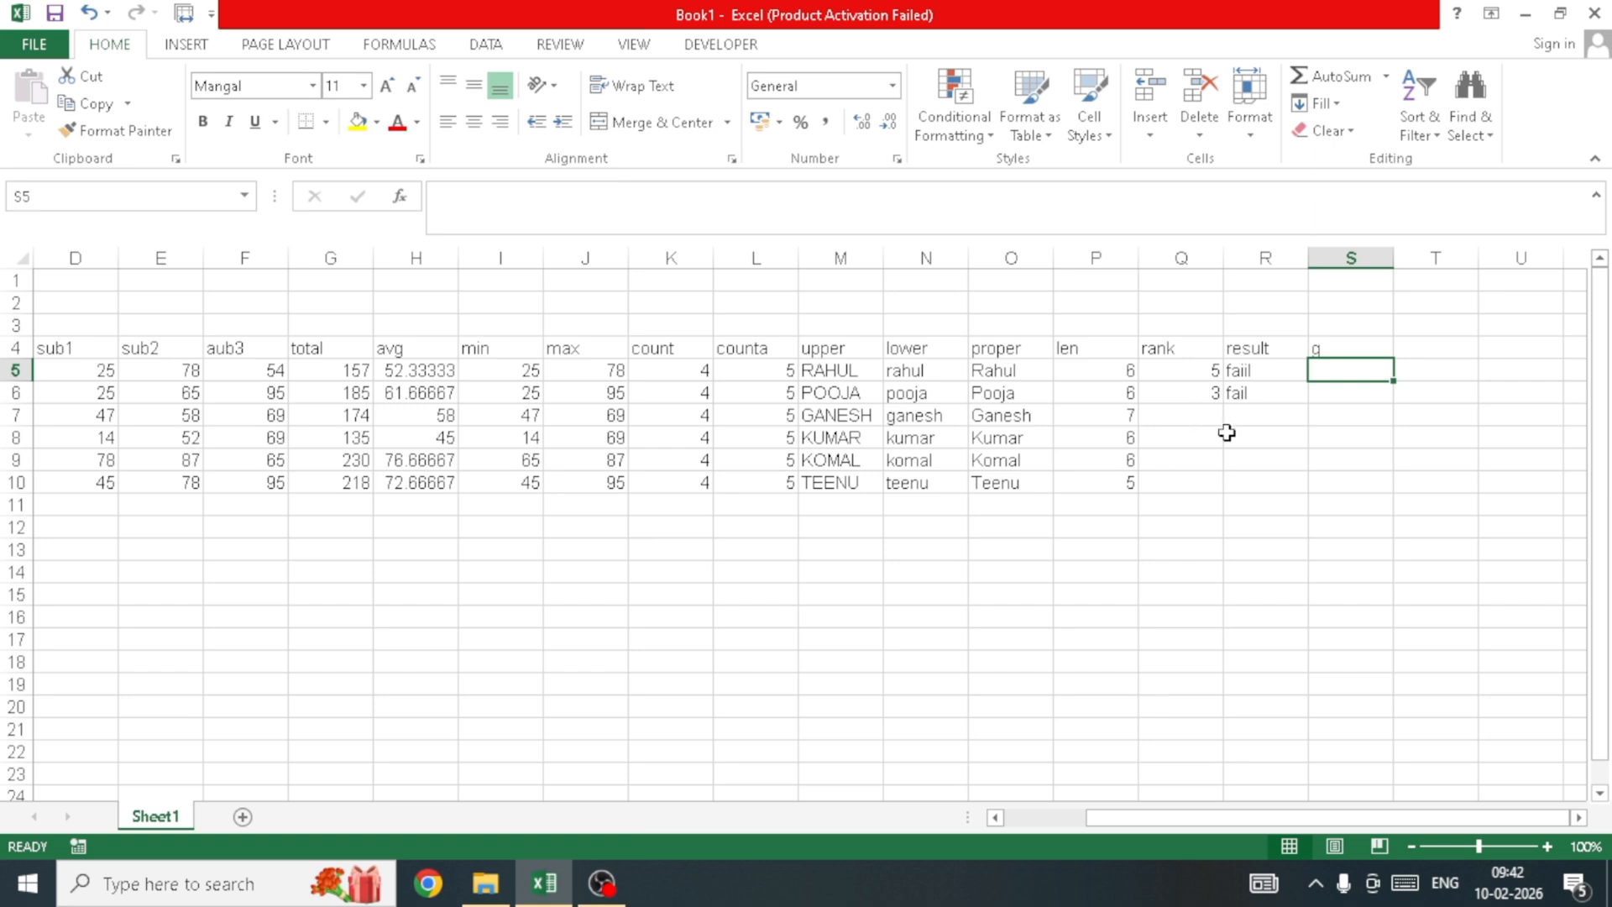
left_click_drag(1556, 461, 1530, 442)
left_click(1344, 371)
type("=if")
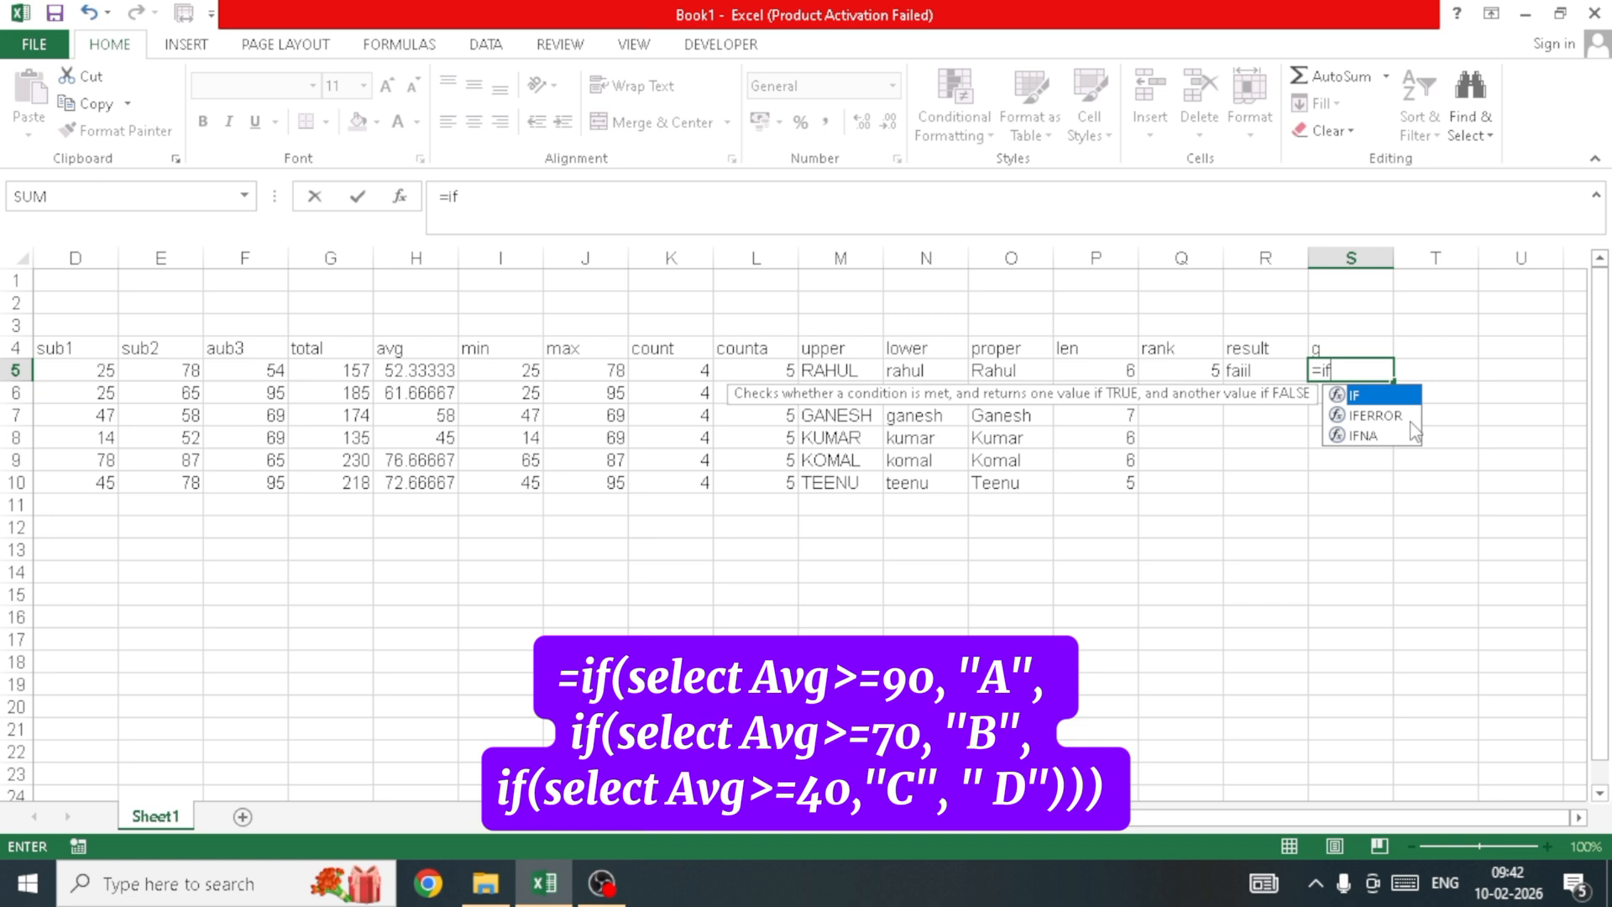
key("Tab")
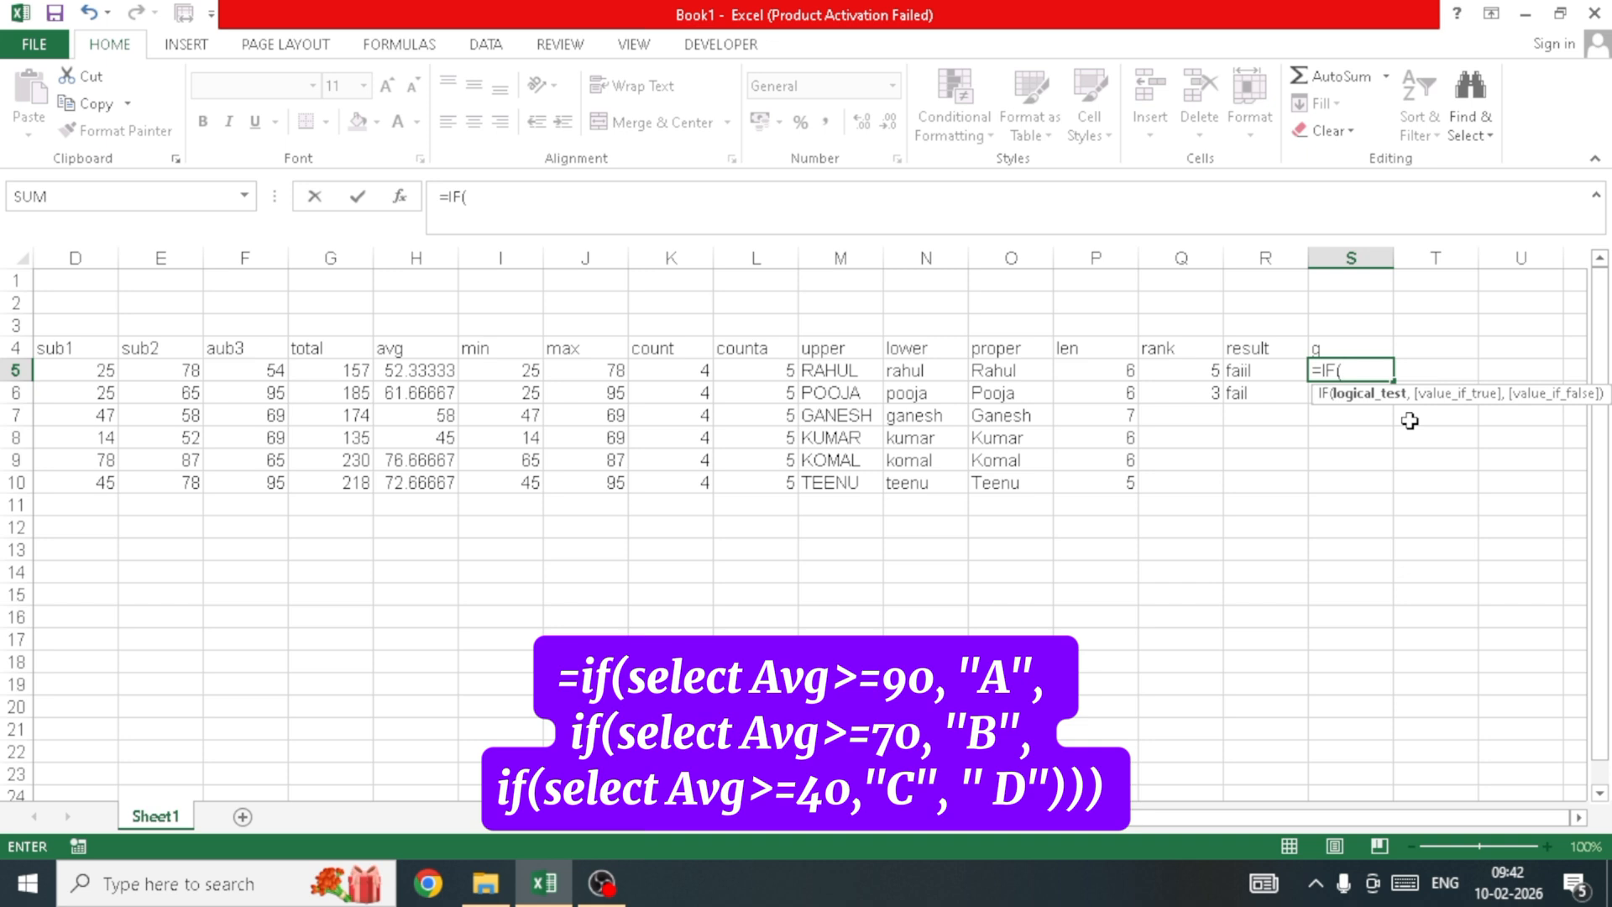
key("Left")
key("Left")
key("Left")
key("Left")
key("Left")
key("Left")
key("Left")
key("Left")
key("Left")
key("Left")
key("Left")
key("Left")
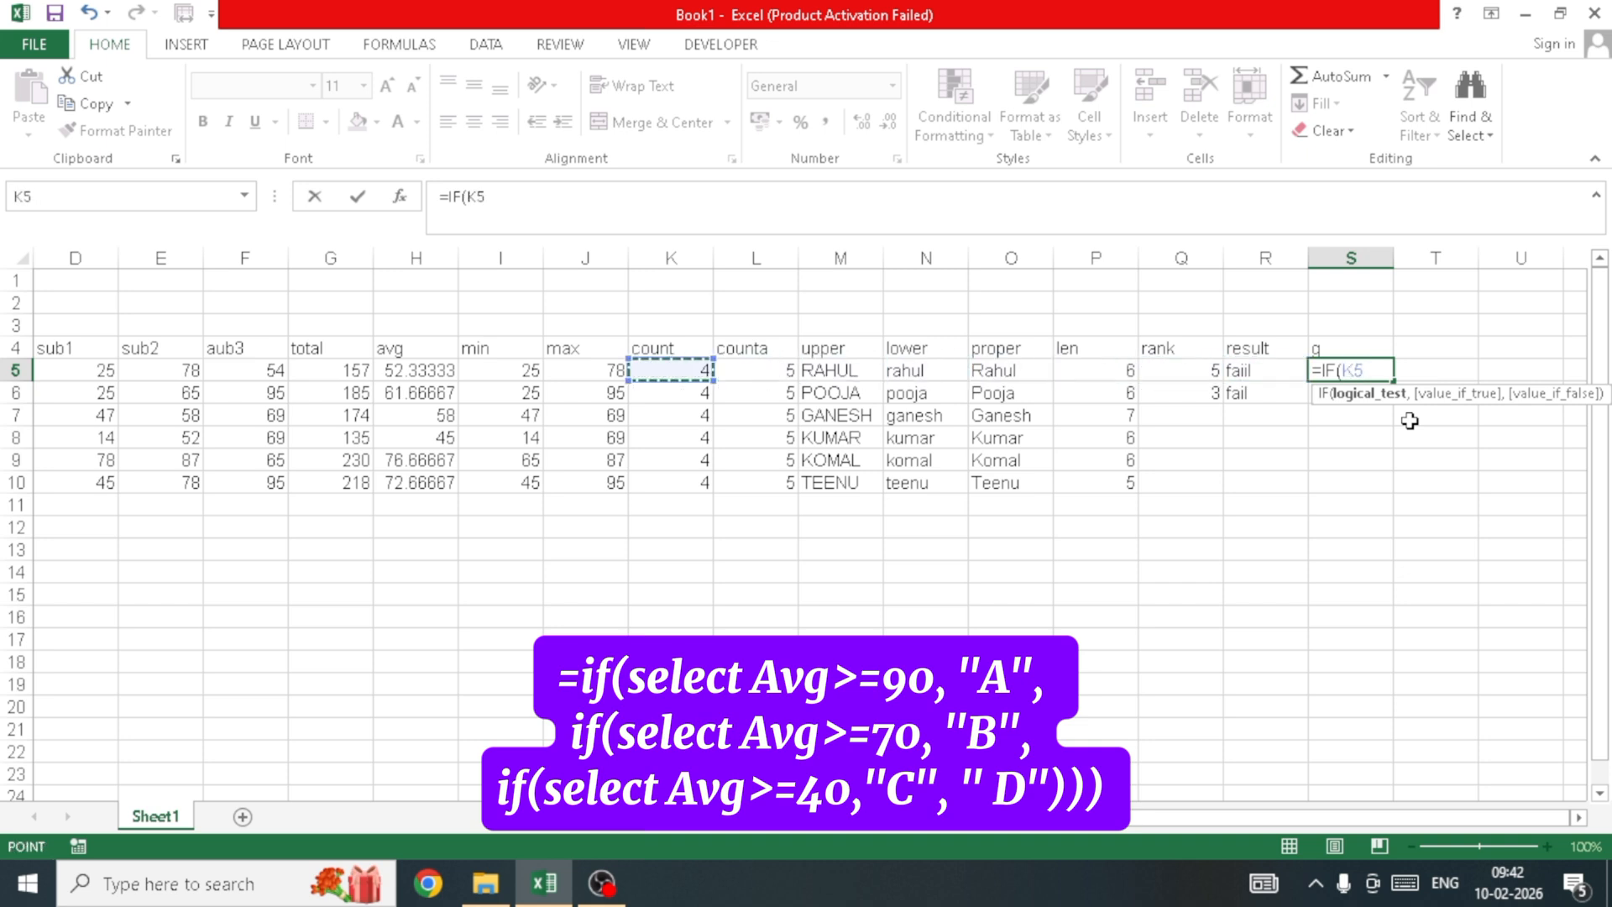
key("Right")
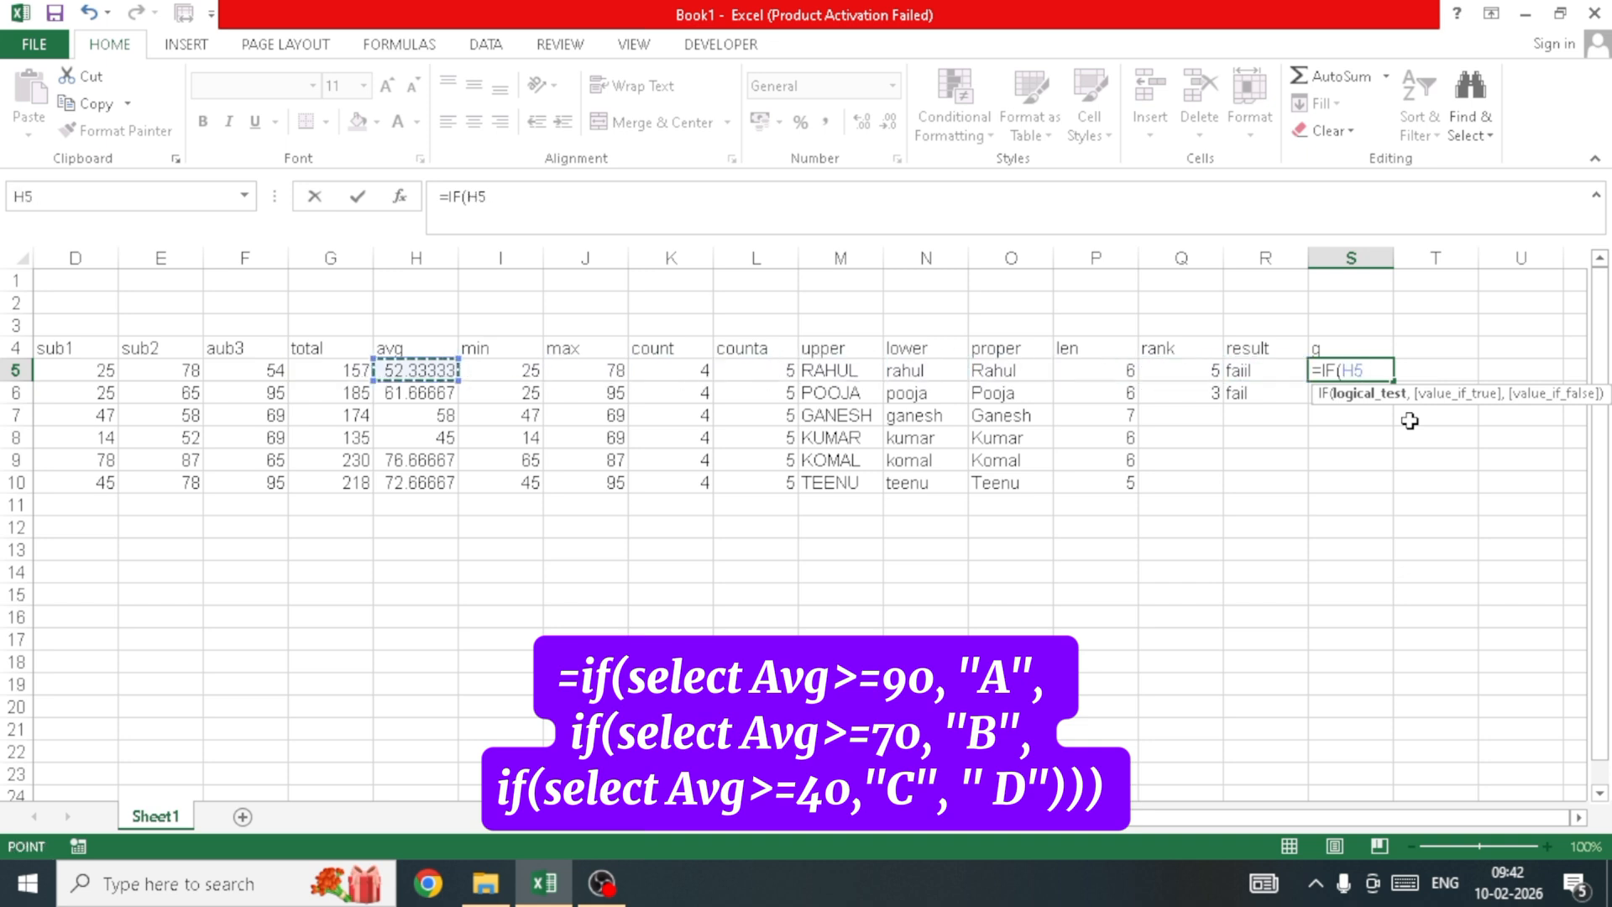
type(">=")
type("90")
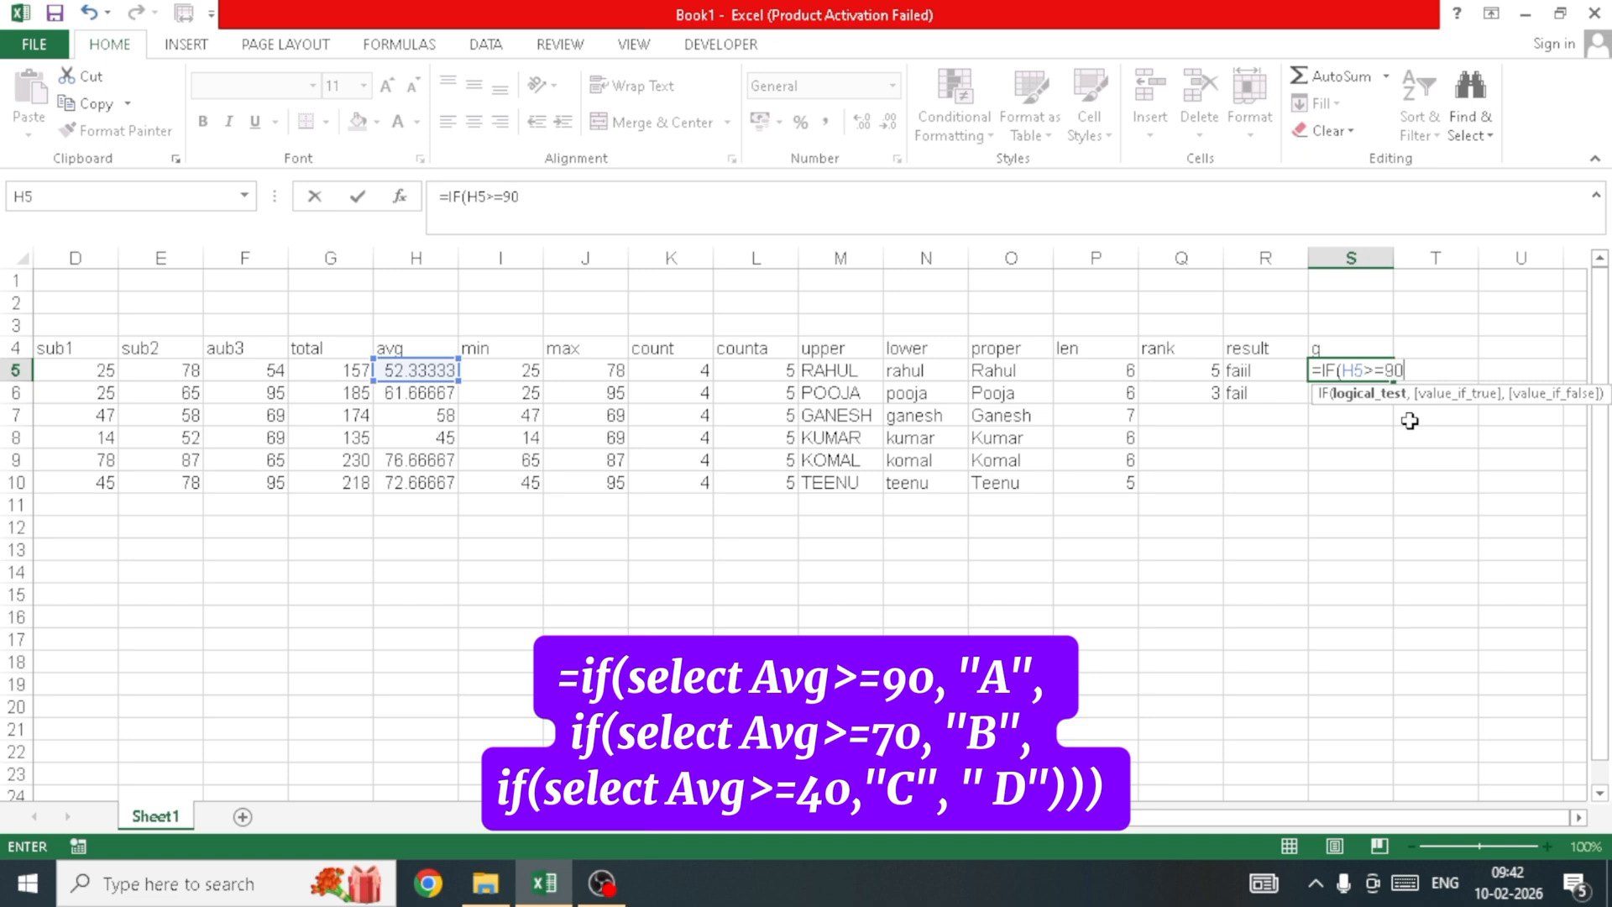
type(",")
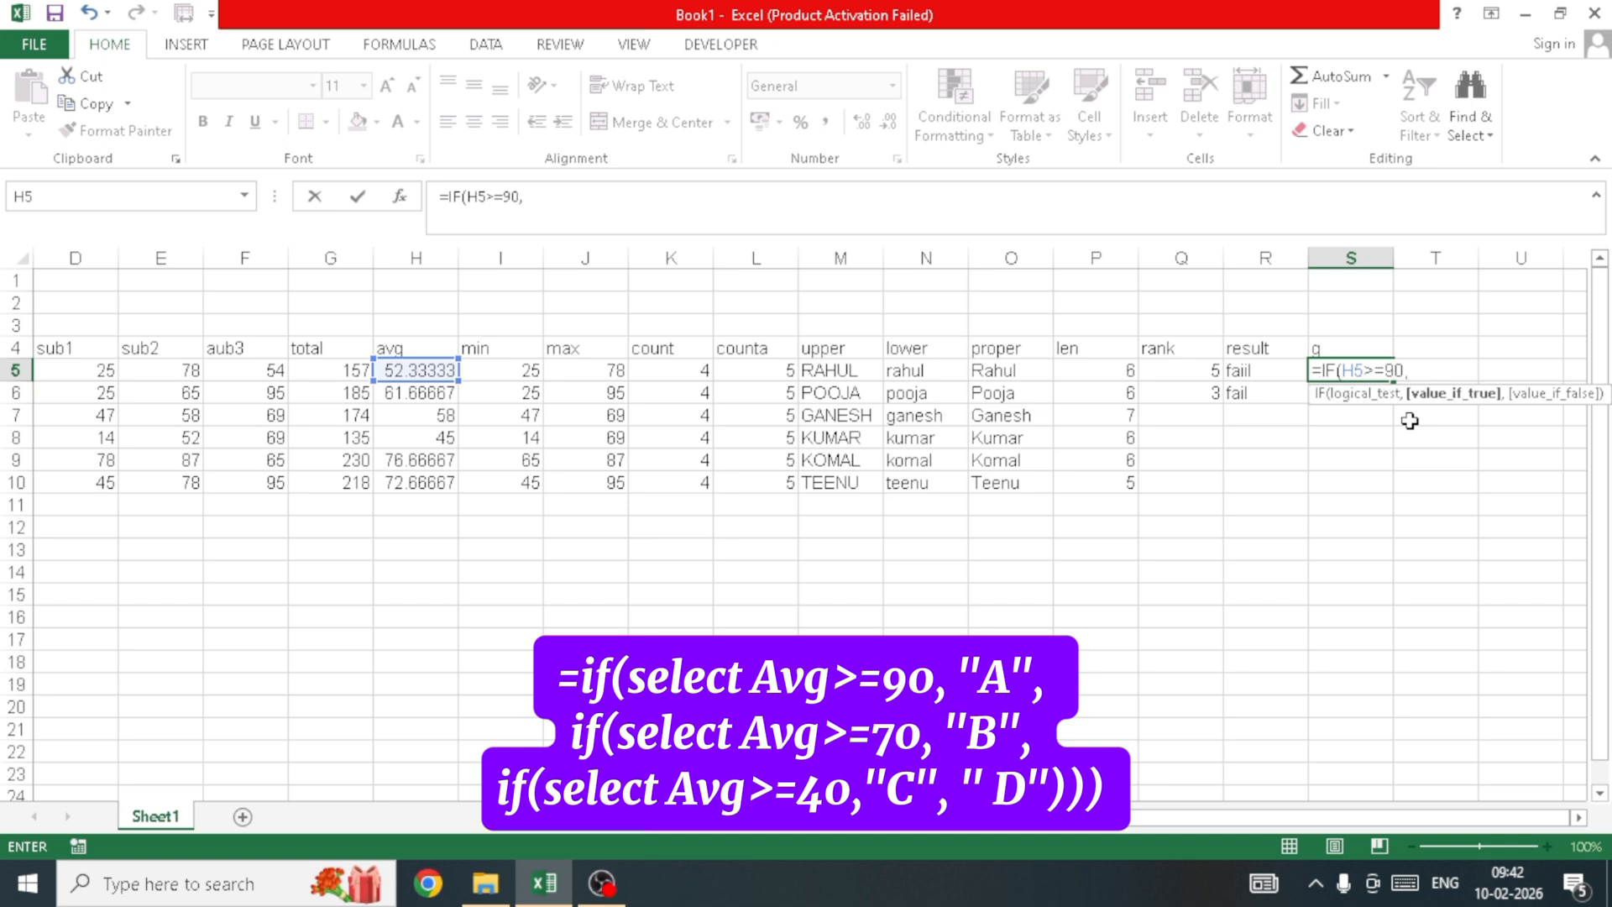
type("\"A\",")
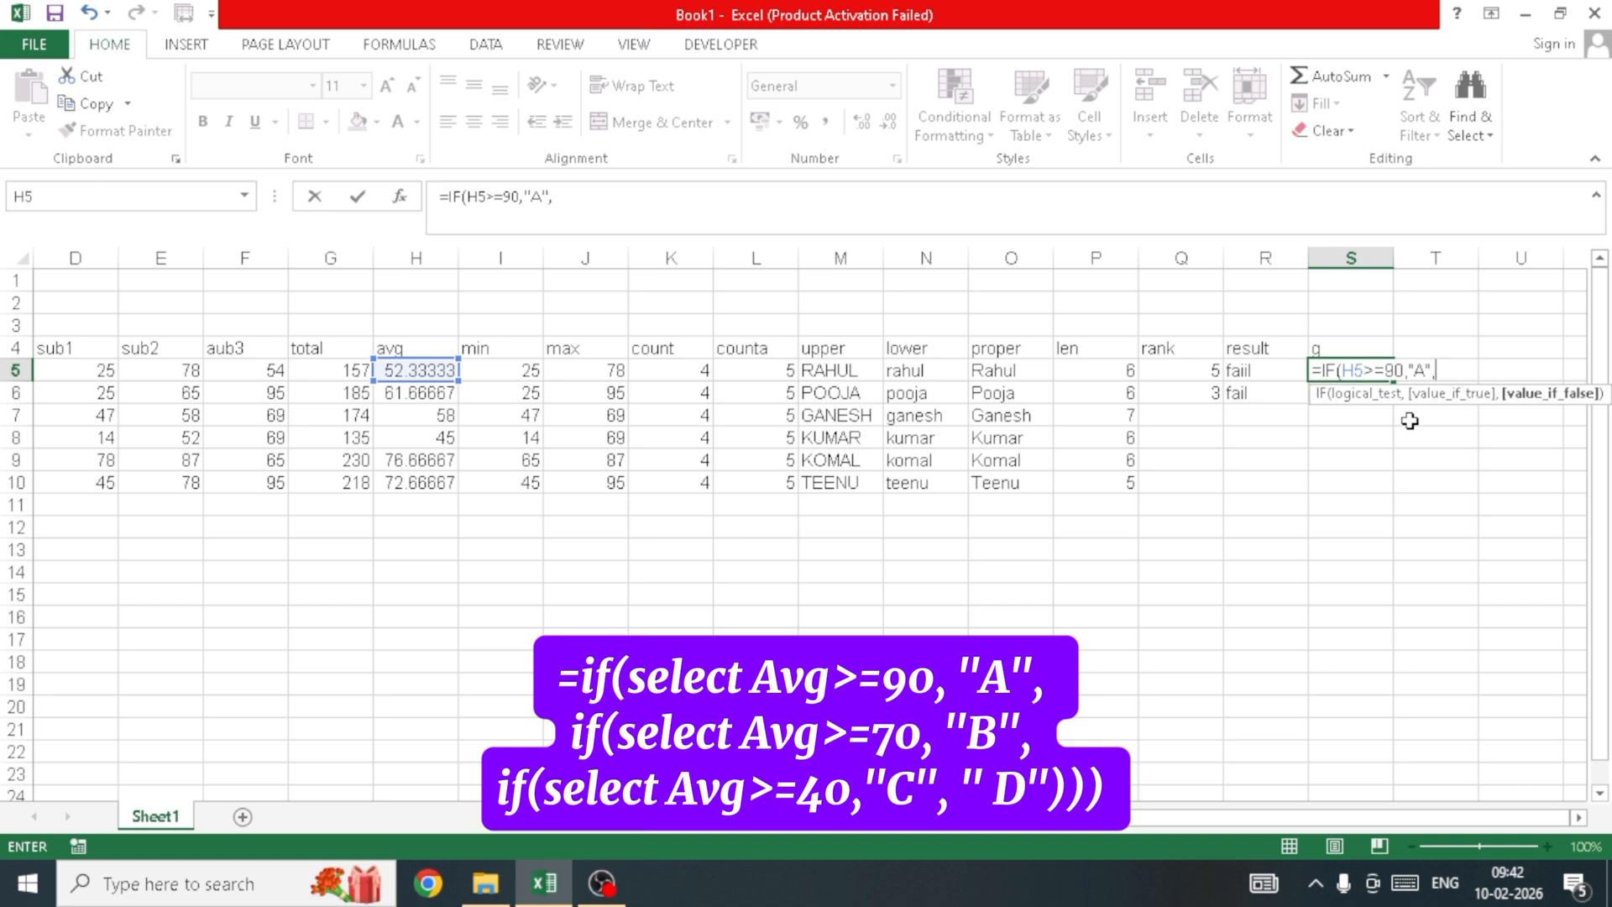
type("if(")
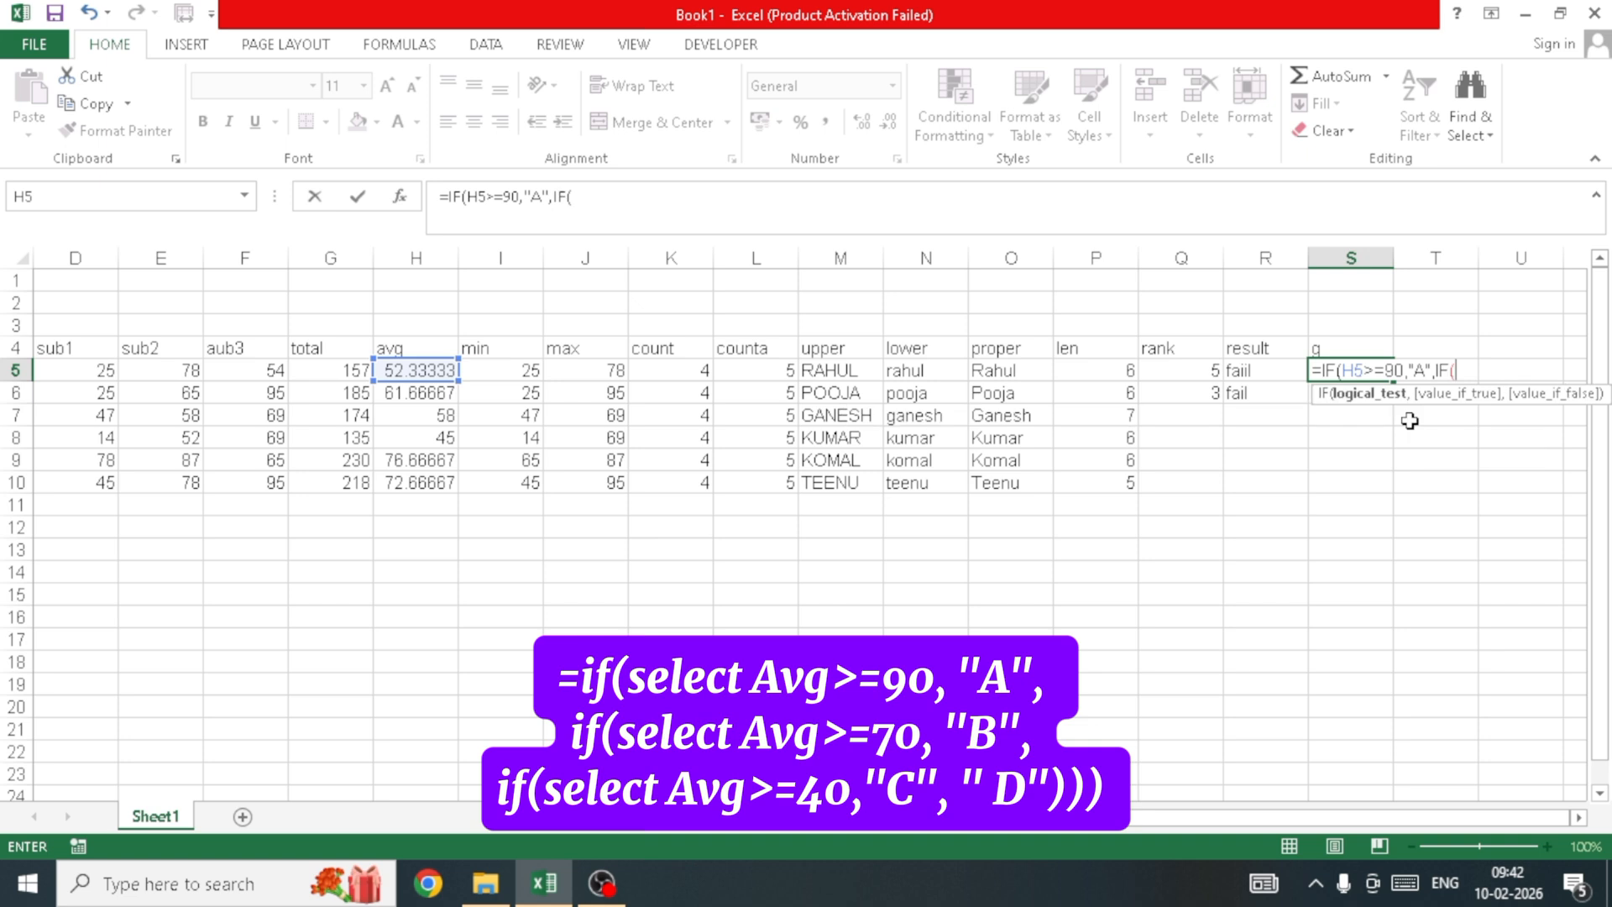
Step: Finish S5's nested IF with B at 70, C at 40, otherwise d; it shows C
key("Left")
key("Left")
key("Left")
key("Left")
key("Left")
key("Left")
key("Left")
key("Left")
key("Left")
key("Left")
key("Left")
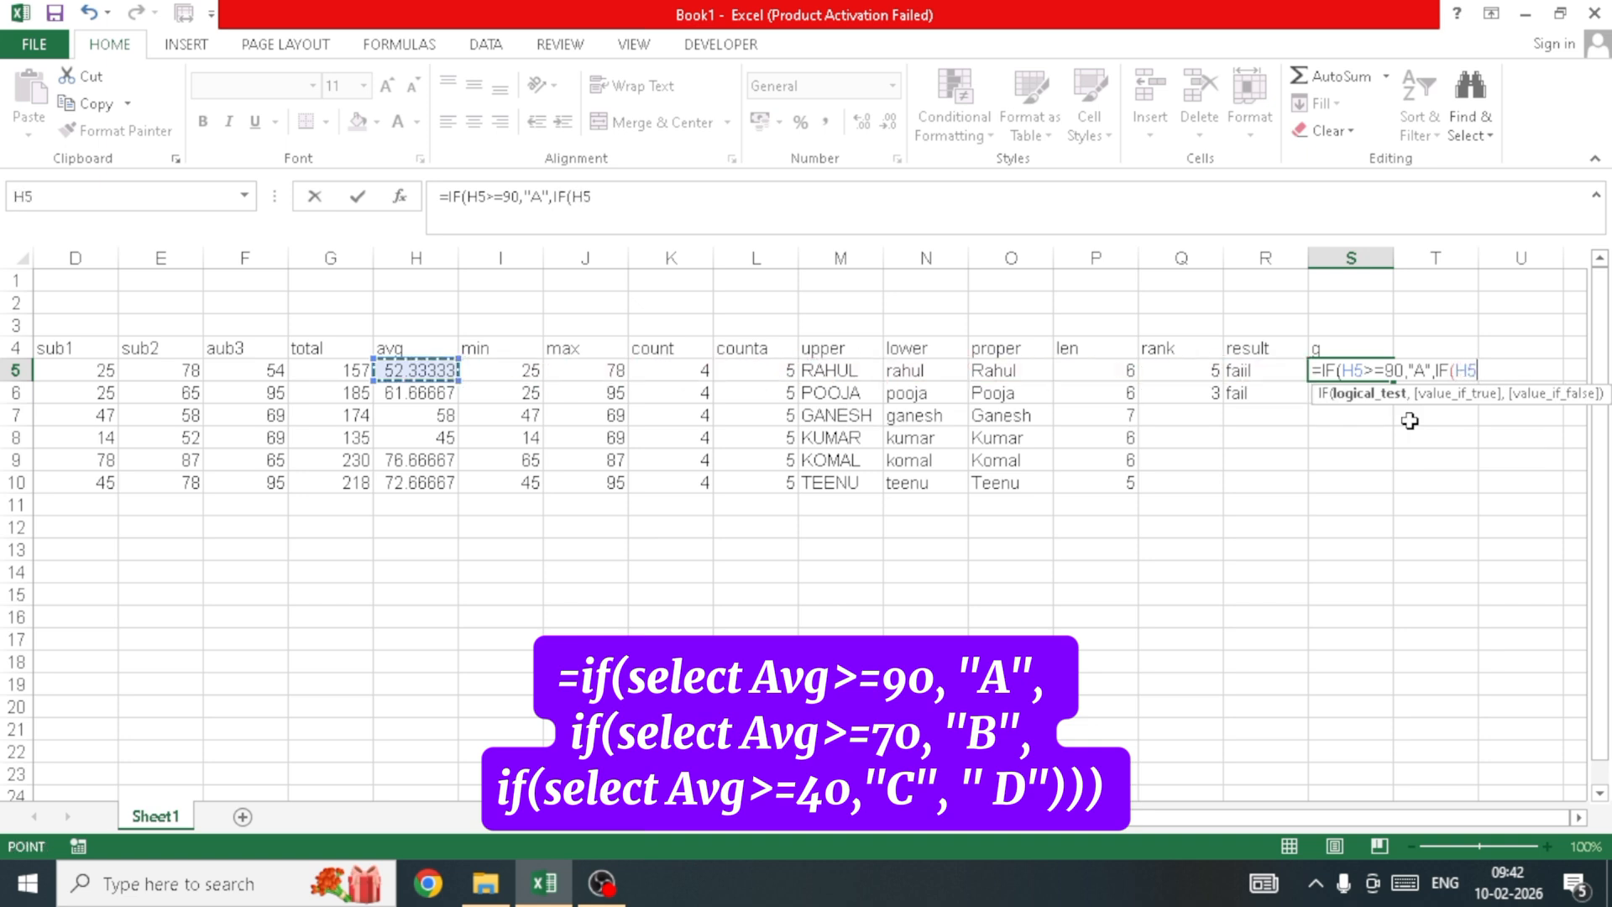
type(">=70")
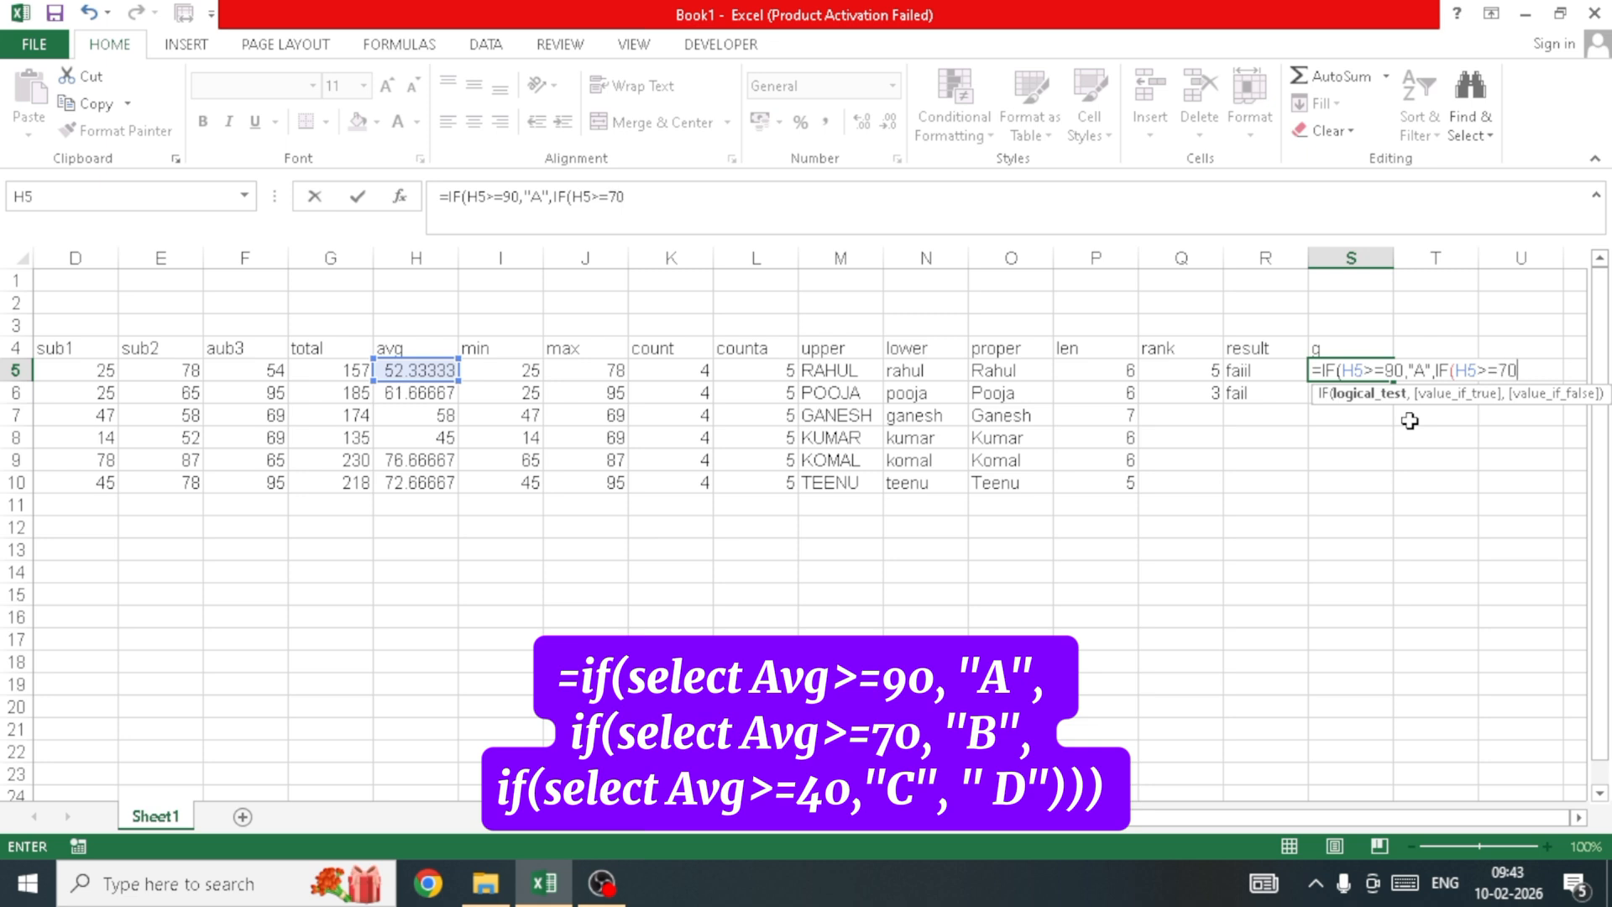
type(",\"")
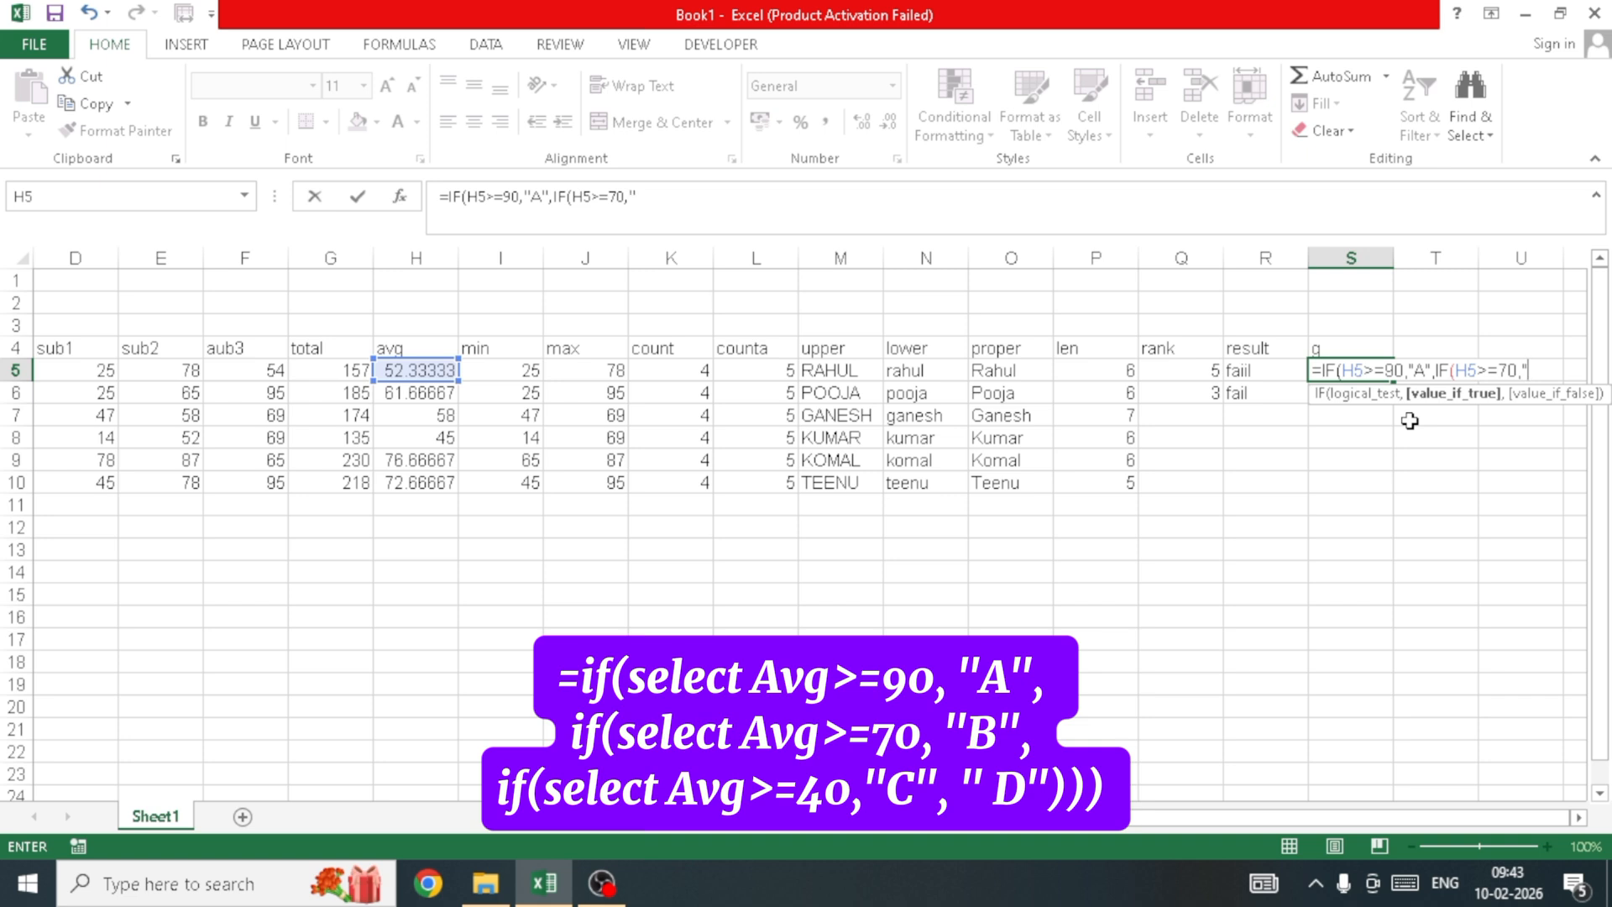
type("B\",")
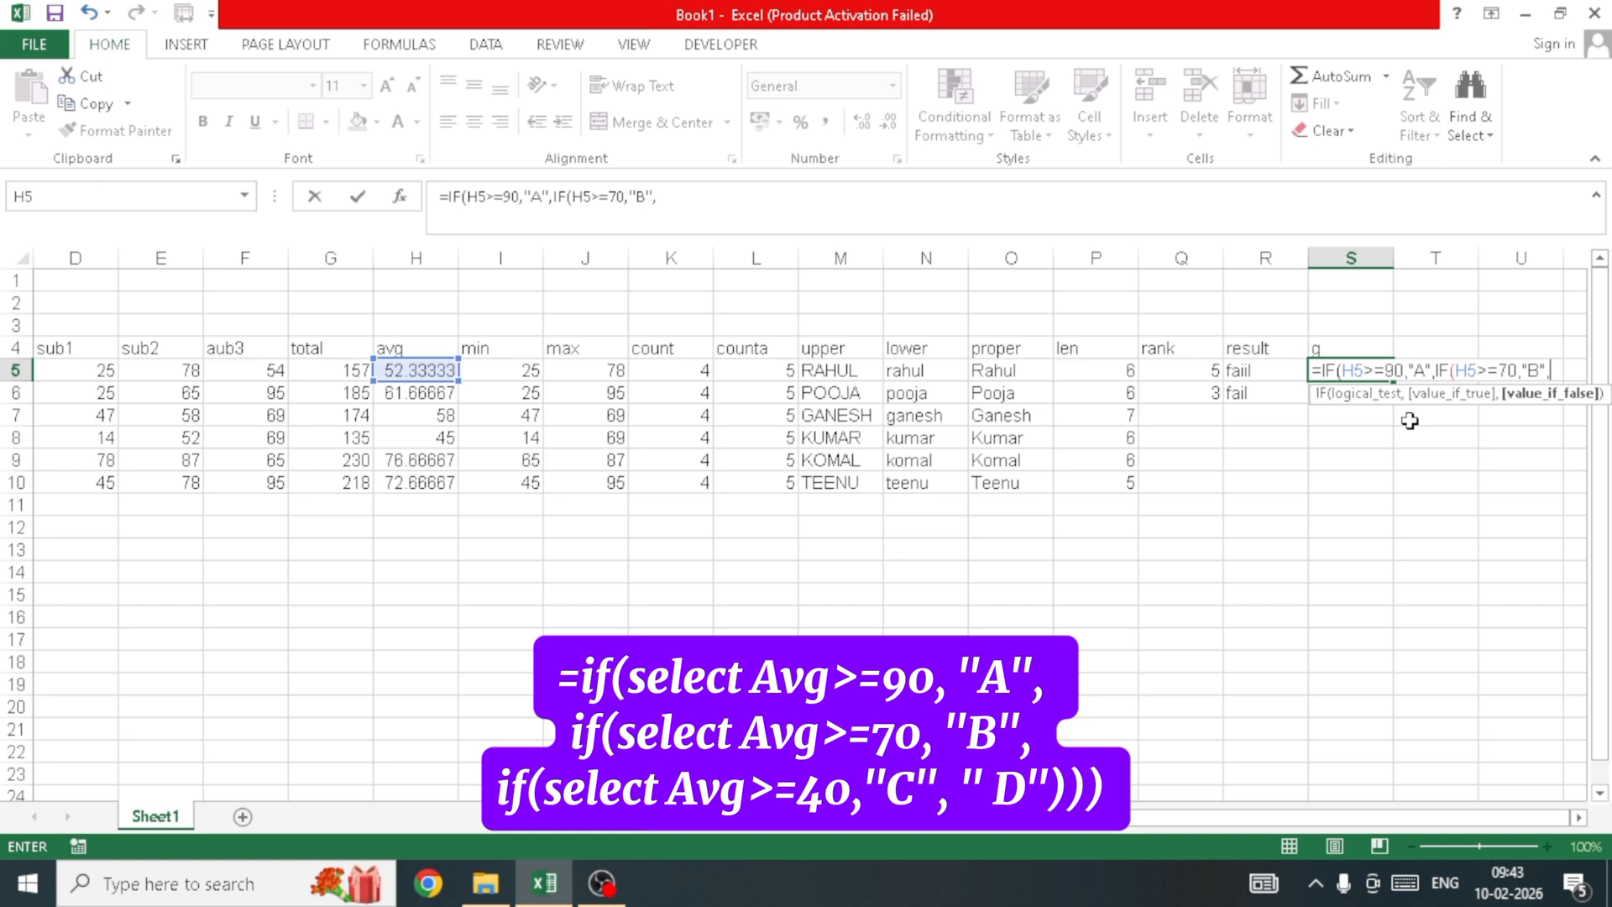
type("IF(")
key("Left")
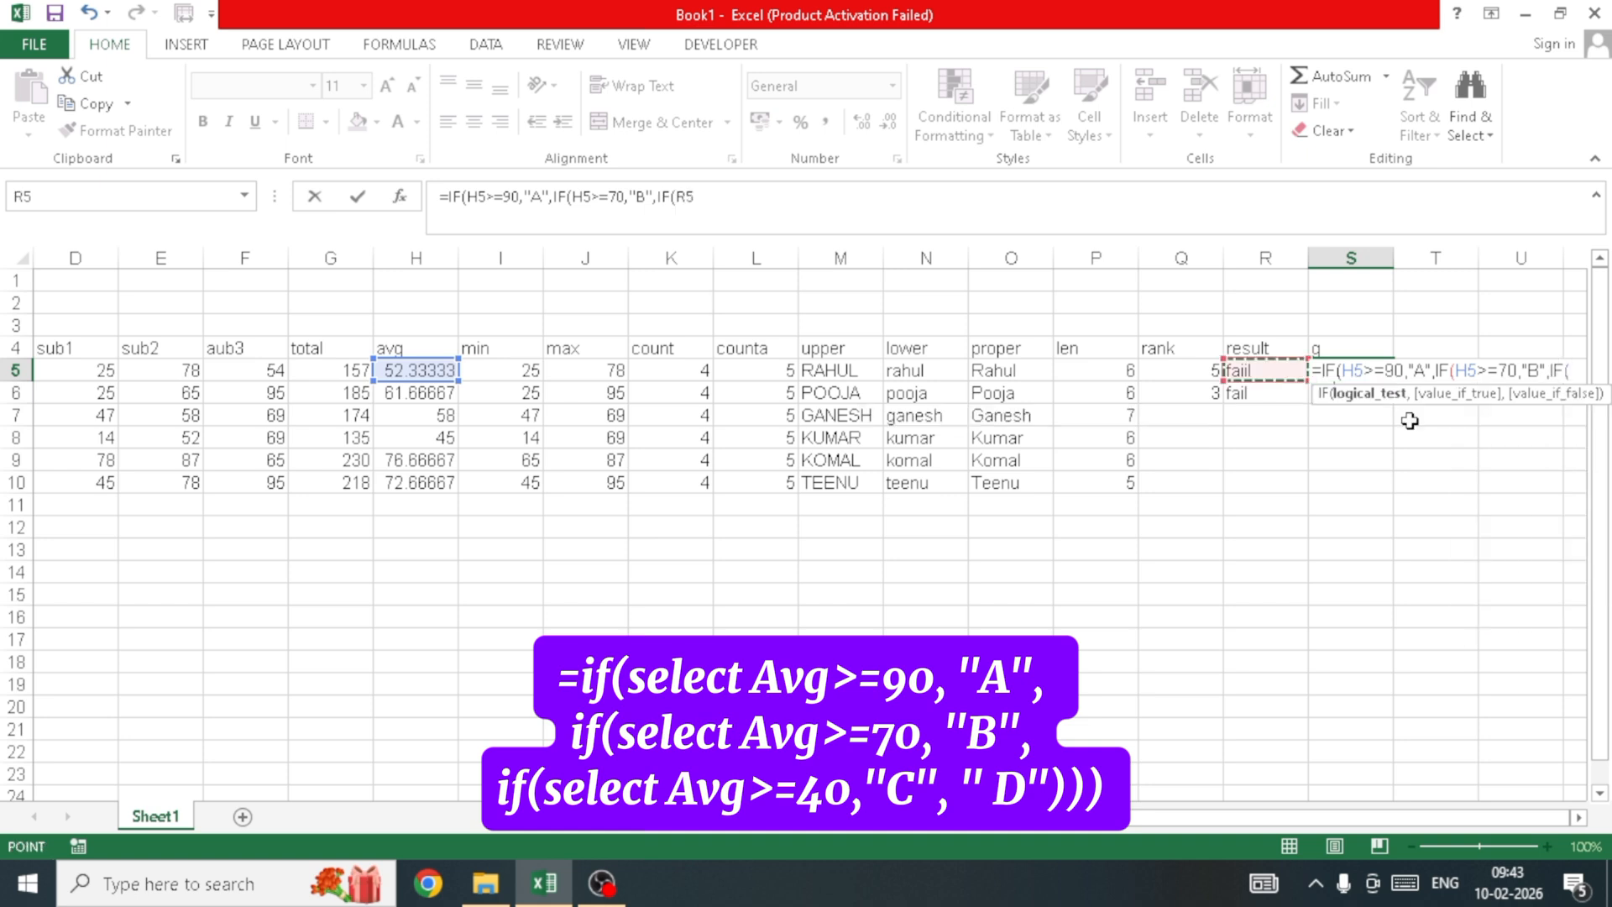
key("Left")
key("Left")
key("Left")
key("Left")
key("Left")
key("Left")
key("Left")
key("Left")
key("Left")
key("Left")
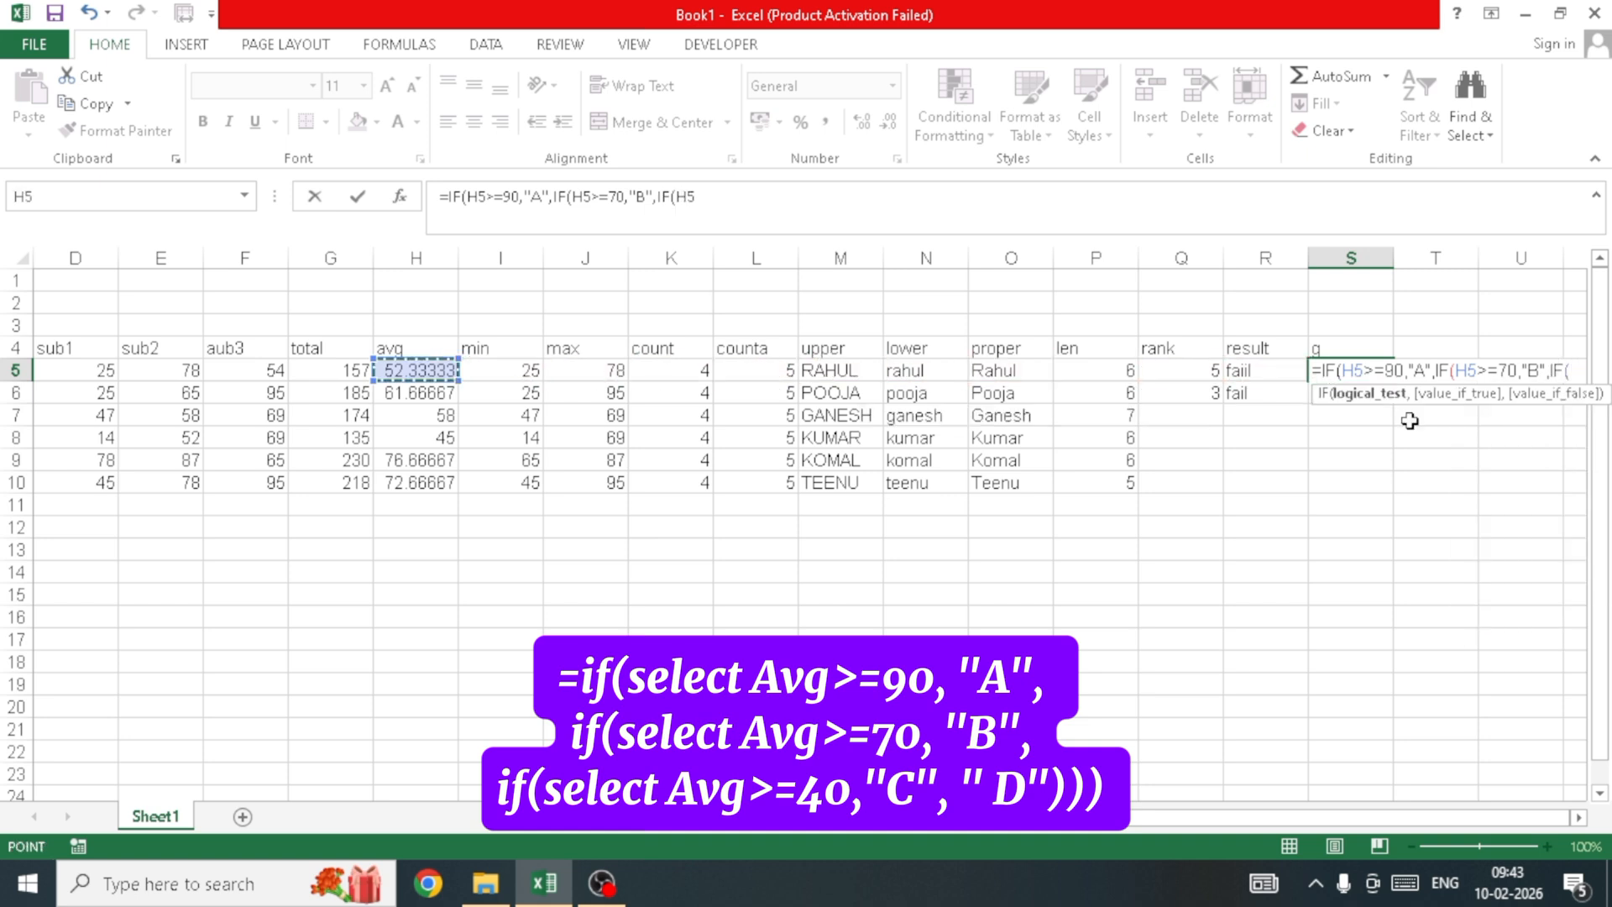
type(">=")
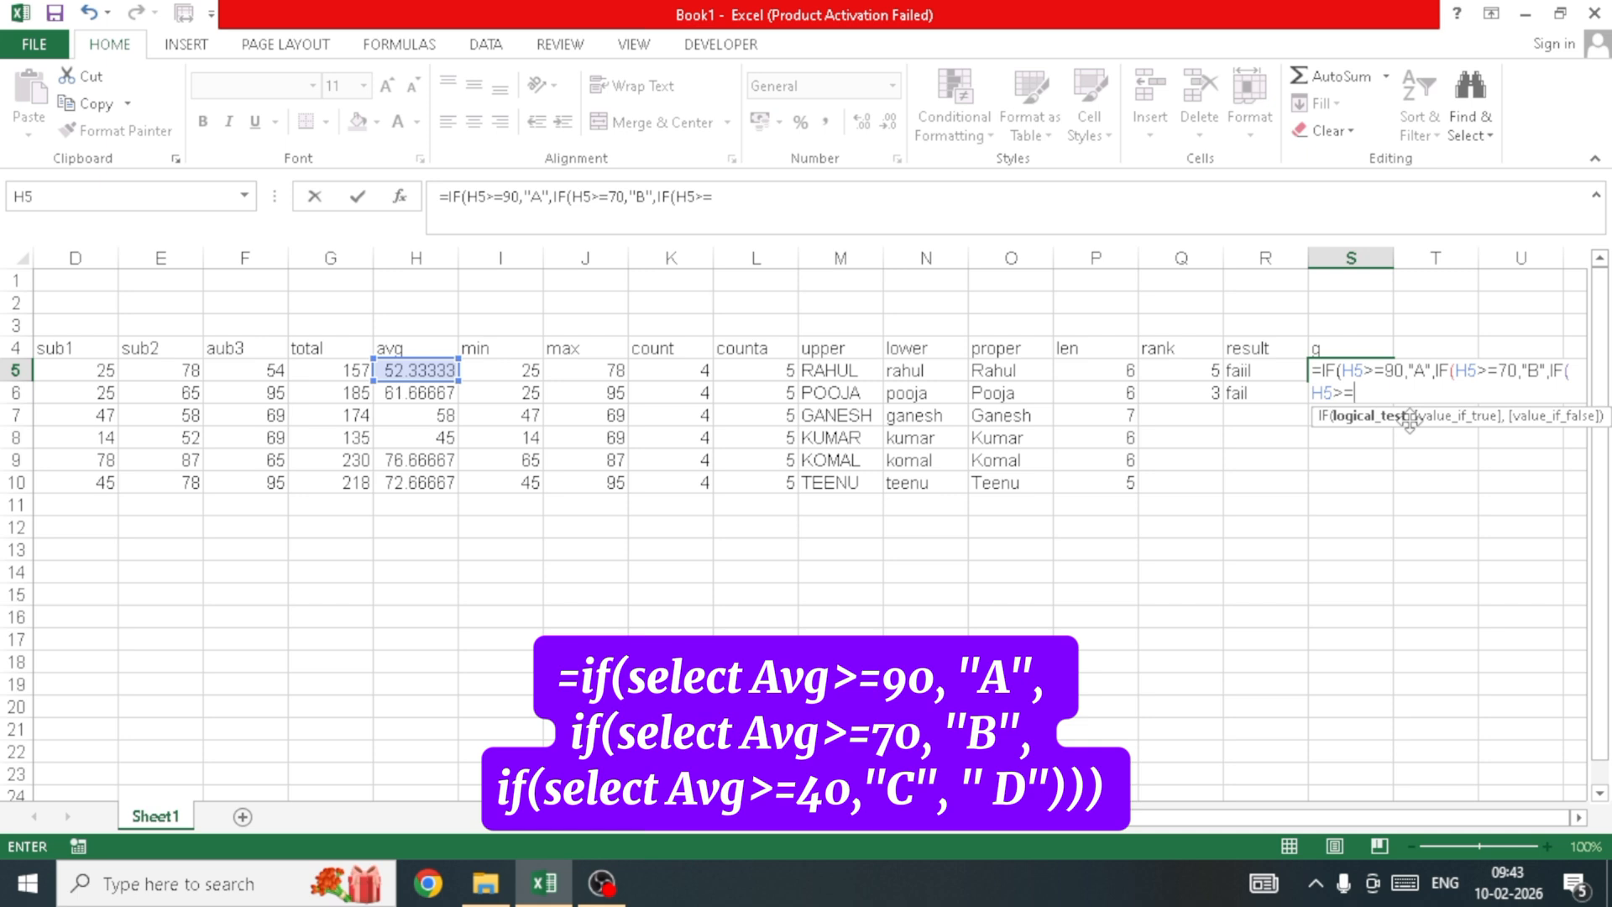
type("40,\"")
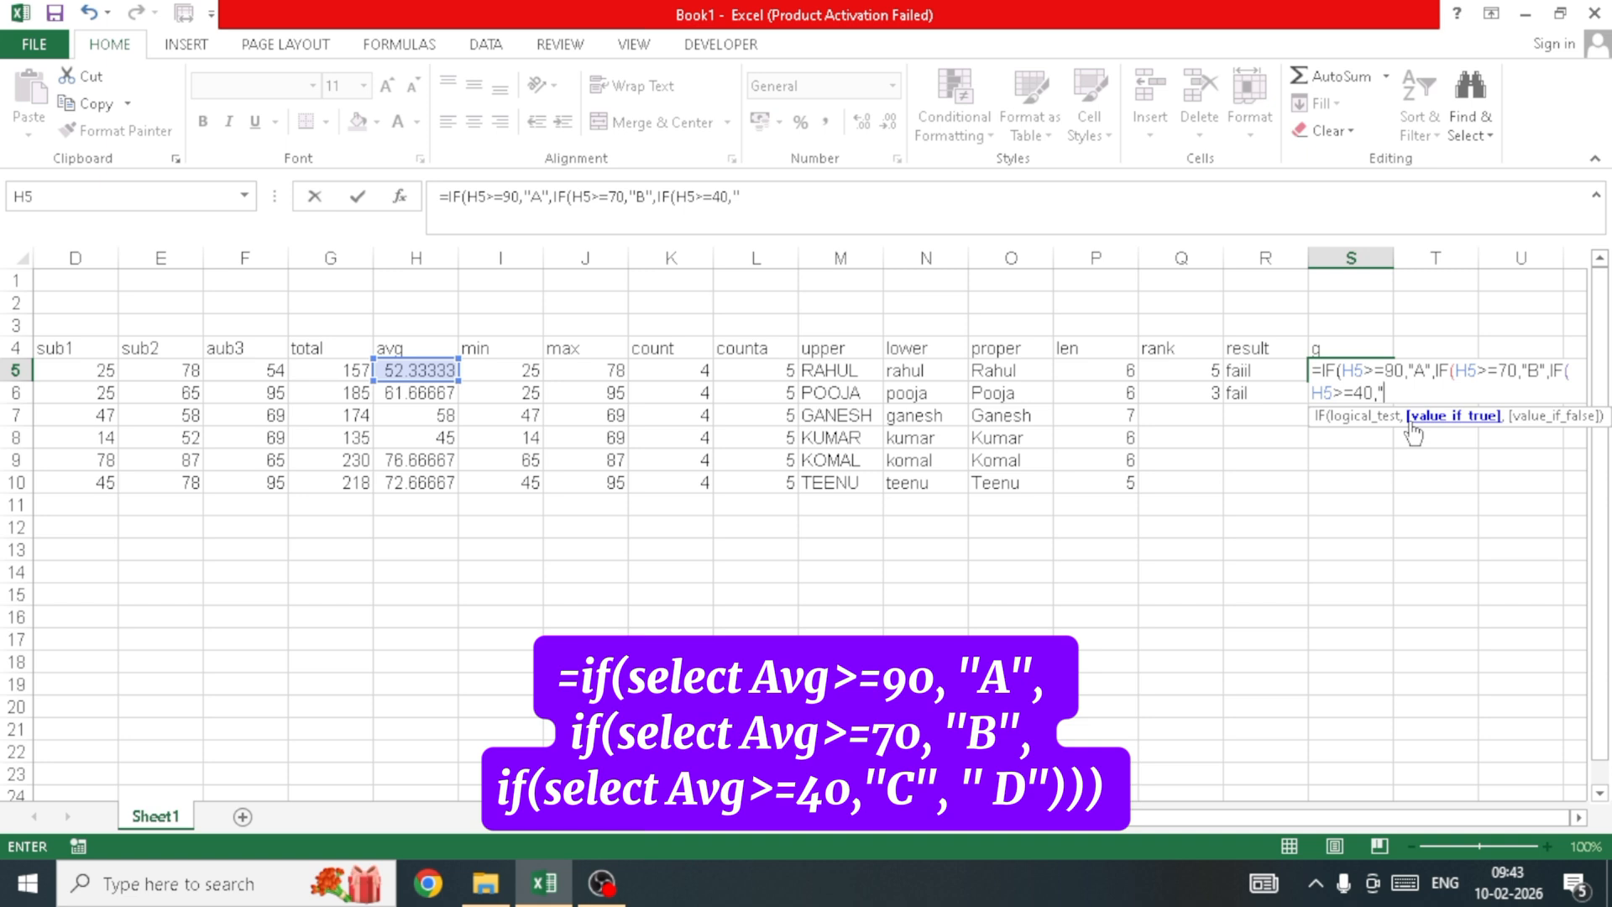
type("C\"")
type(",\"")
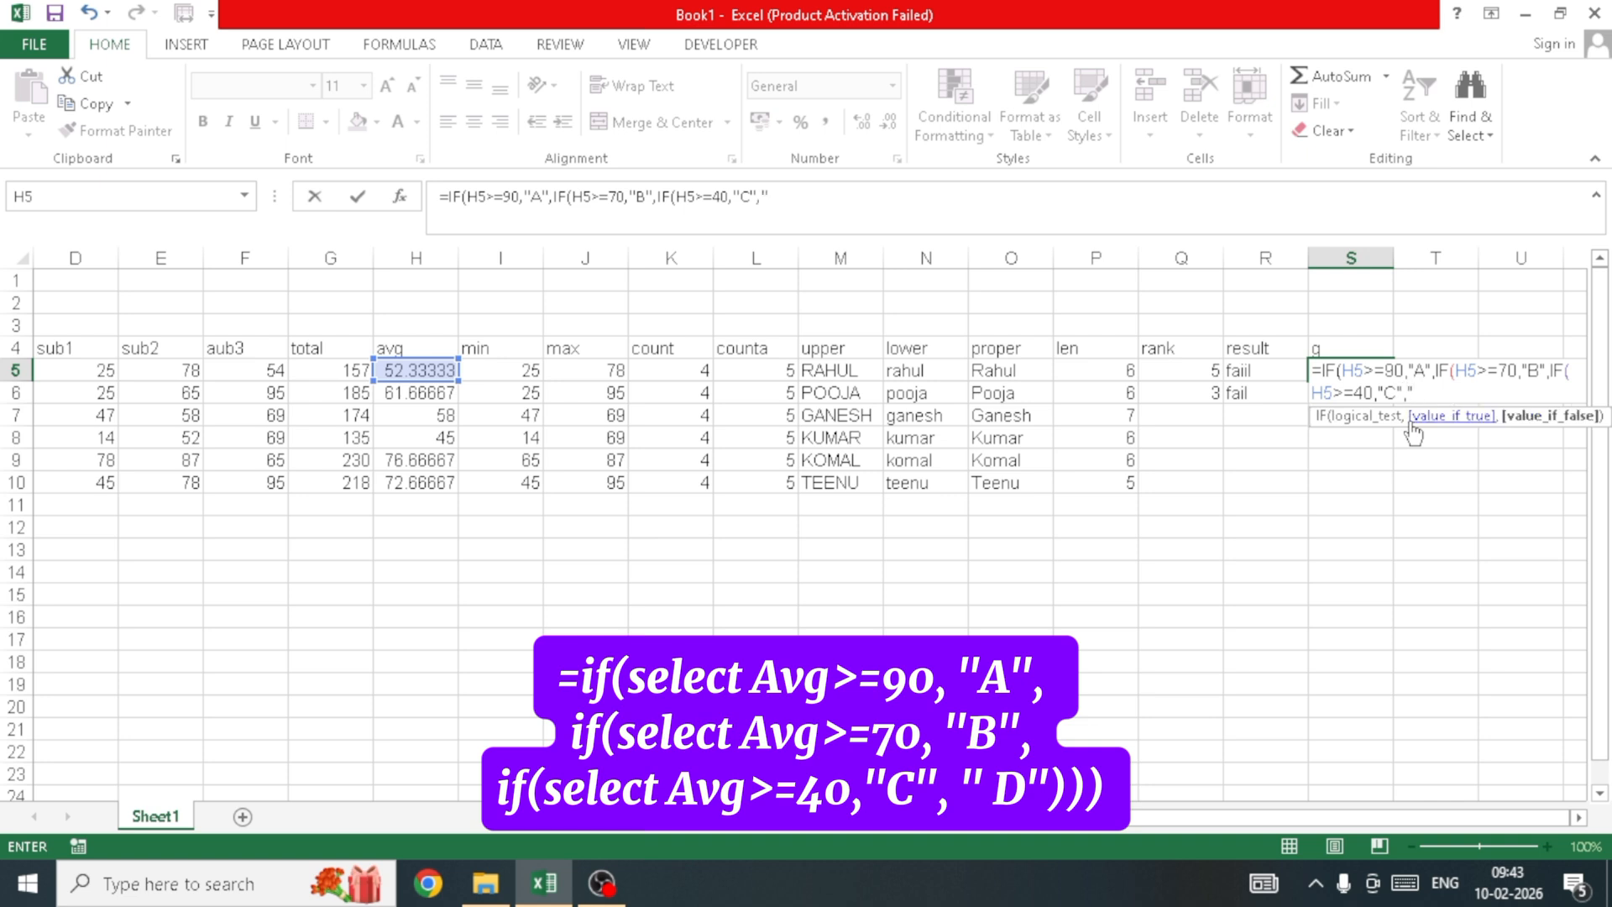
type("d\"")
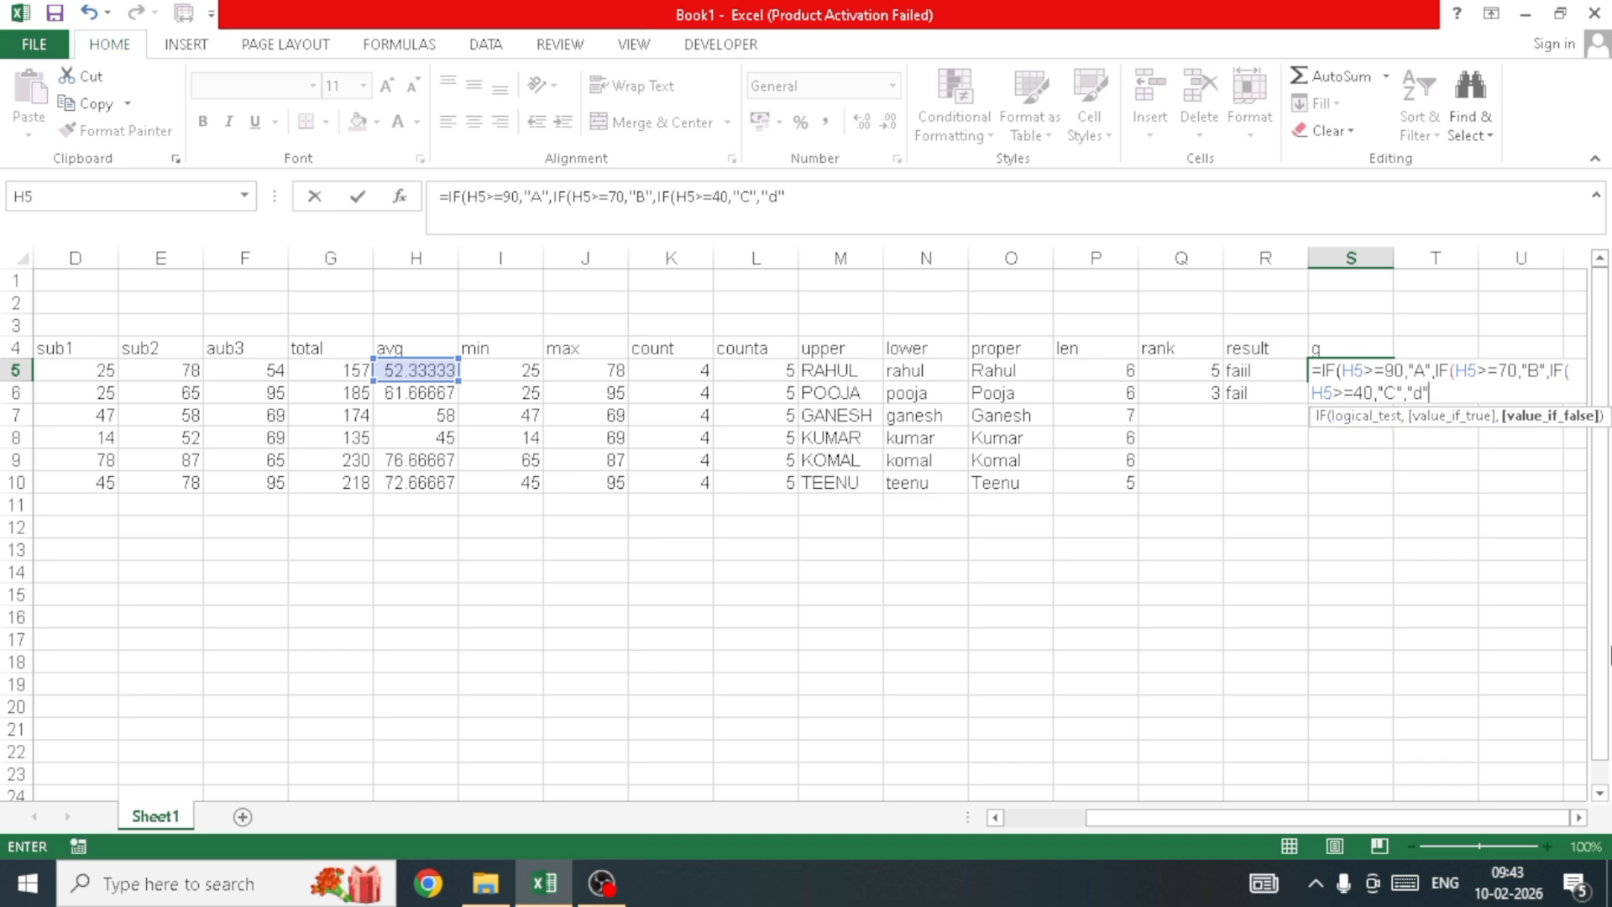
type(")))")
key("Return")
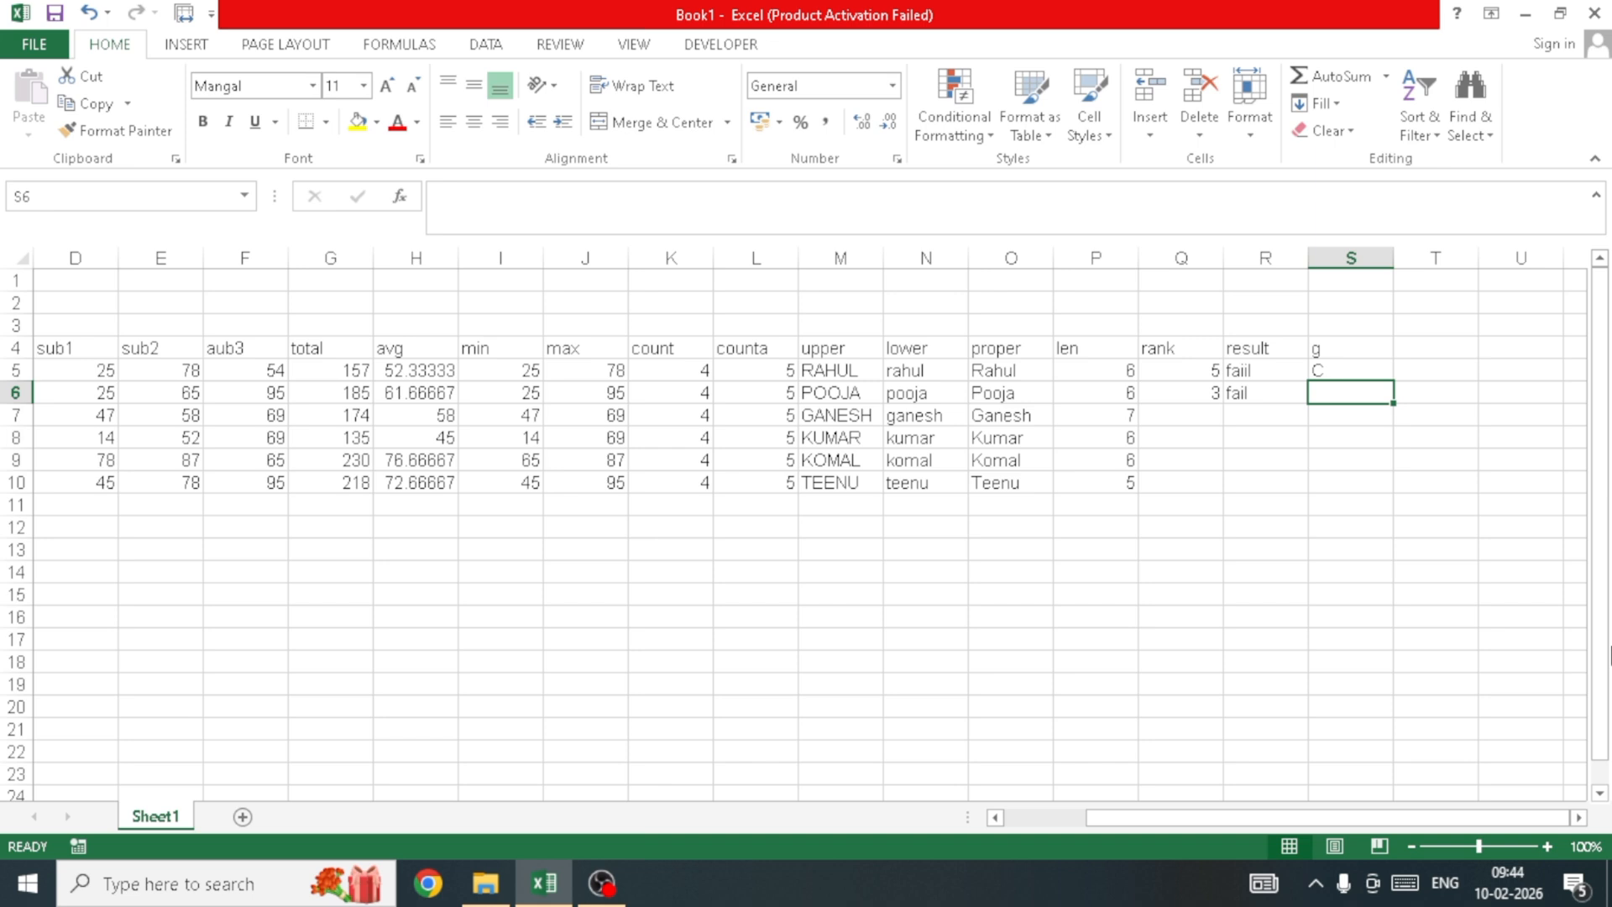
key("Up")
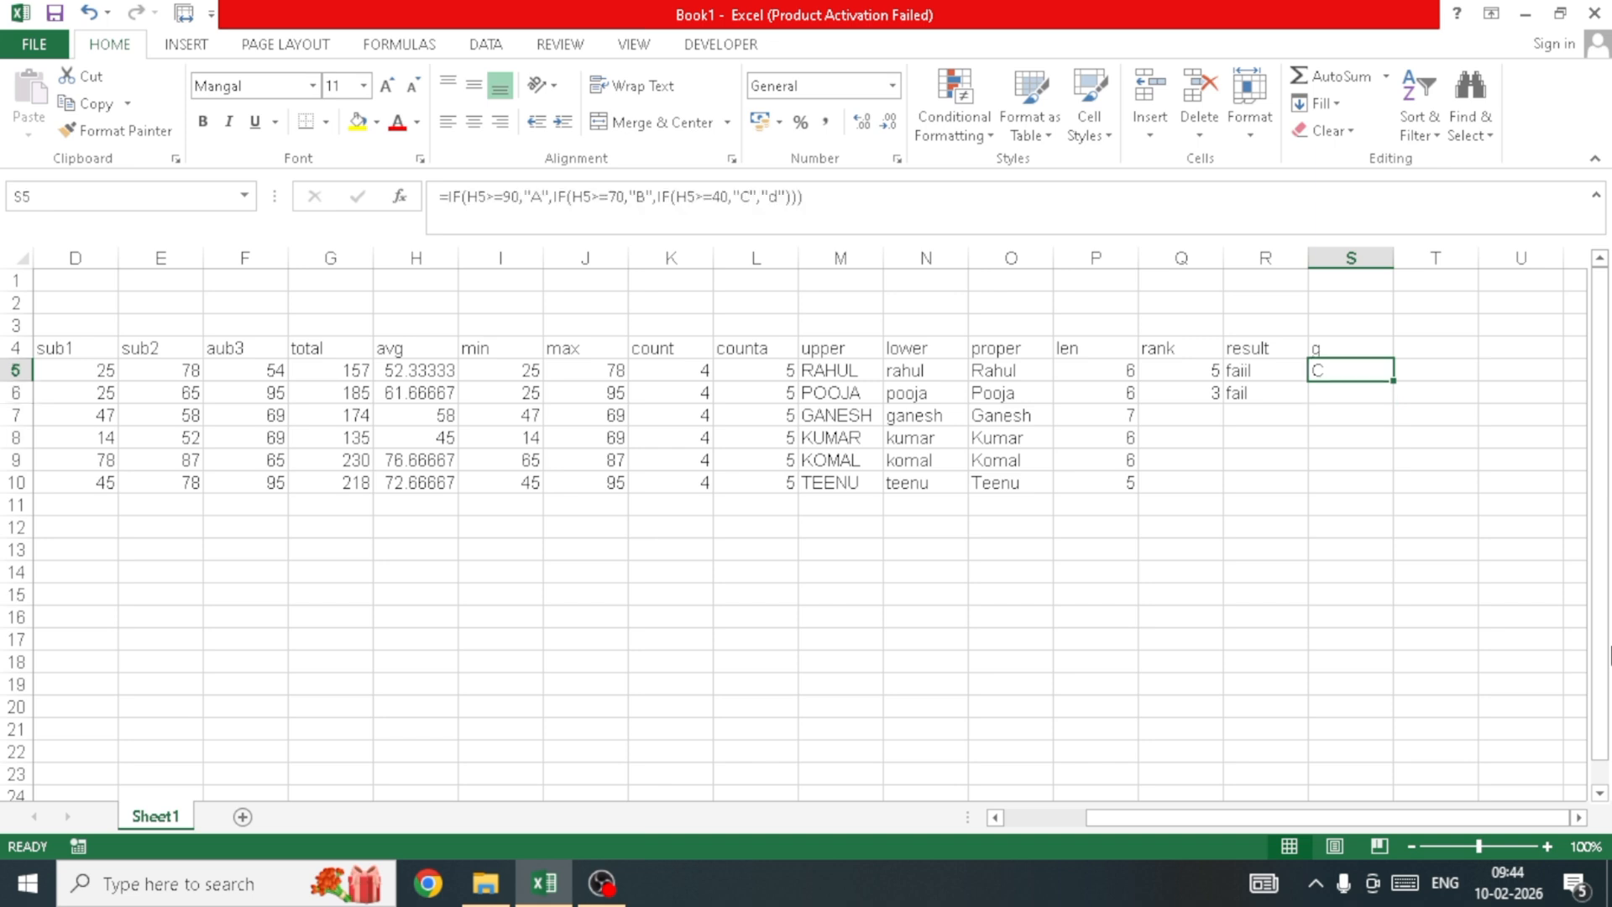
key("Left")
key("Left")
key("Left")
key("Left")
key("Left")
key("Left")
key("Left")
key("Left")
key("Left")
key("Left")
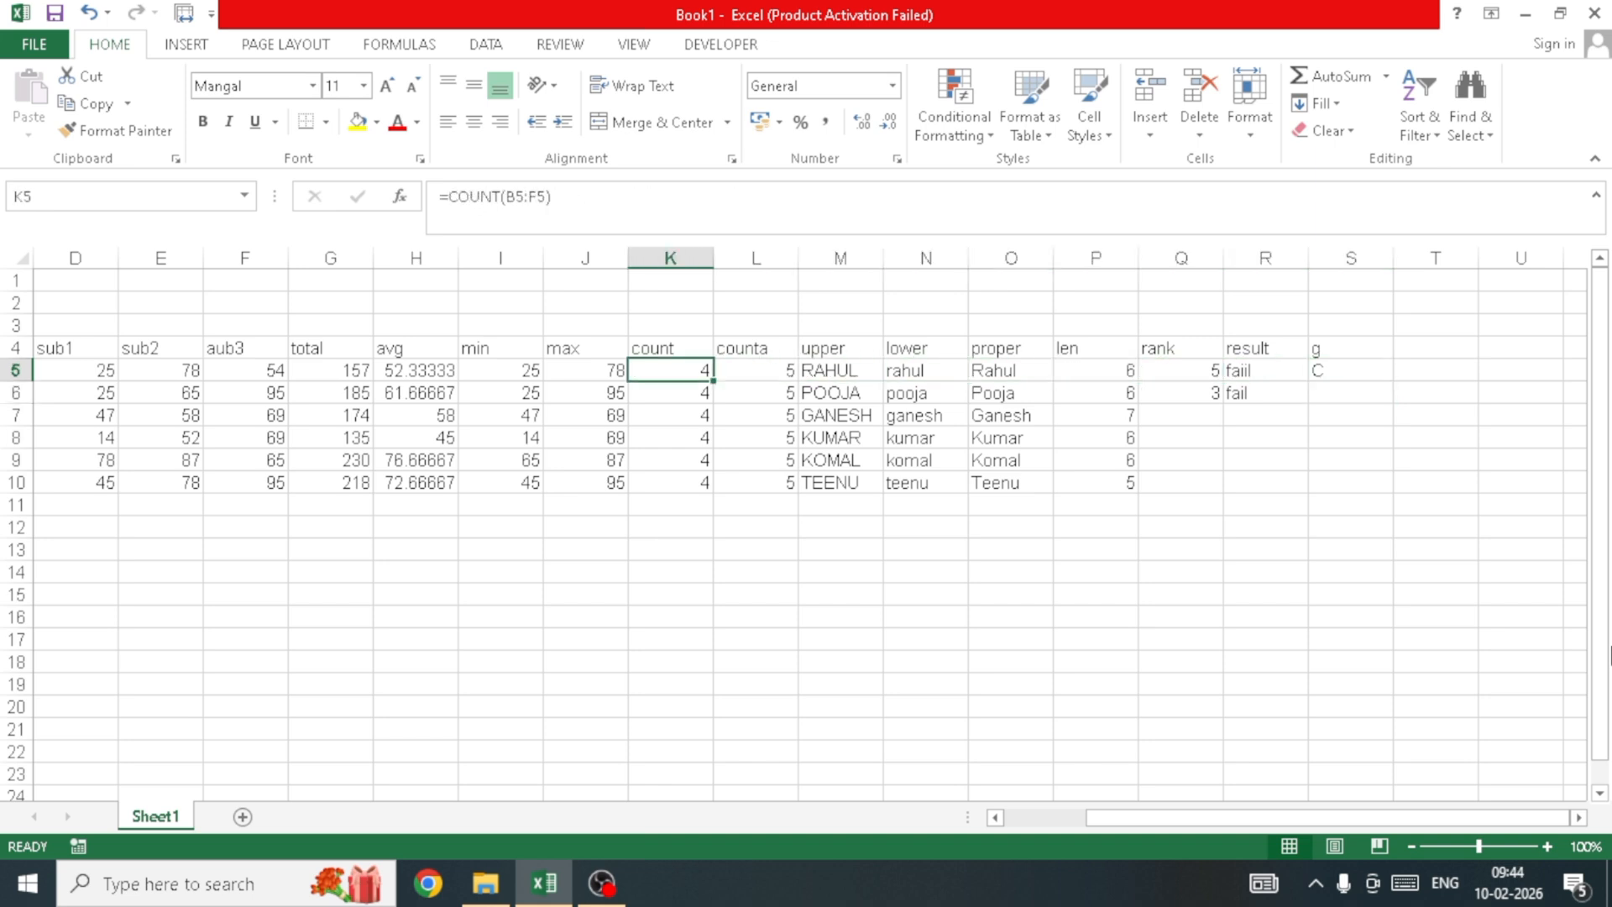
key("Left")
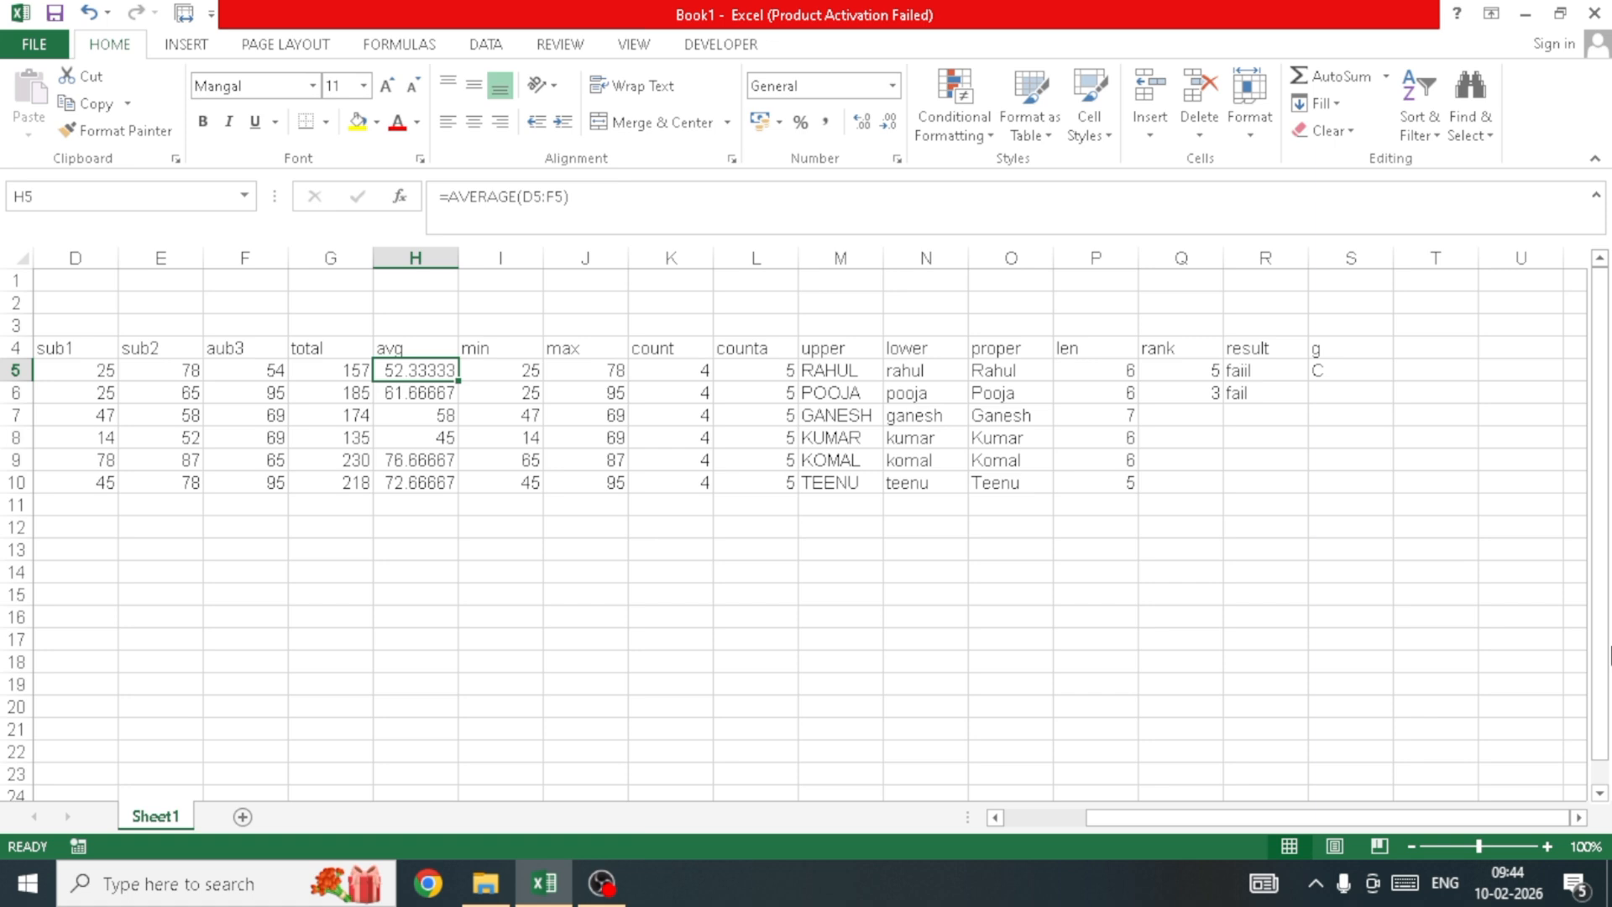
key("Right")
key("Right")
key("Right")
key("Right")
key("Right")
key("Right")
key("Right")
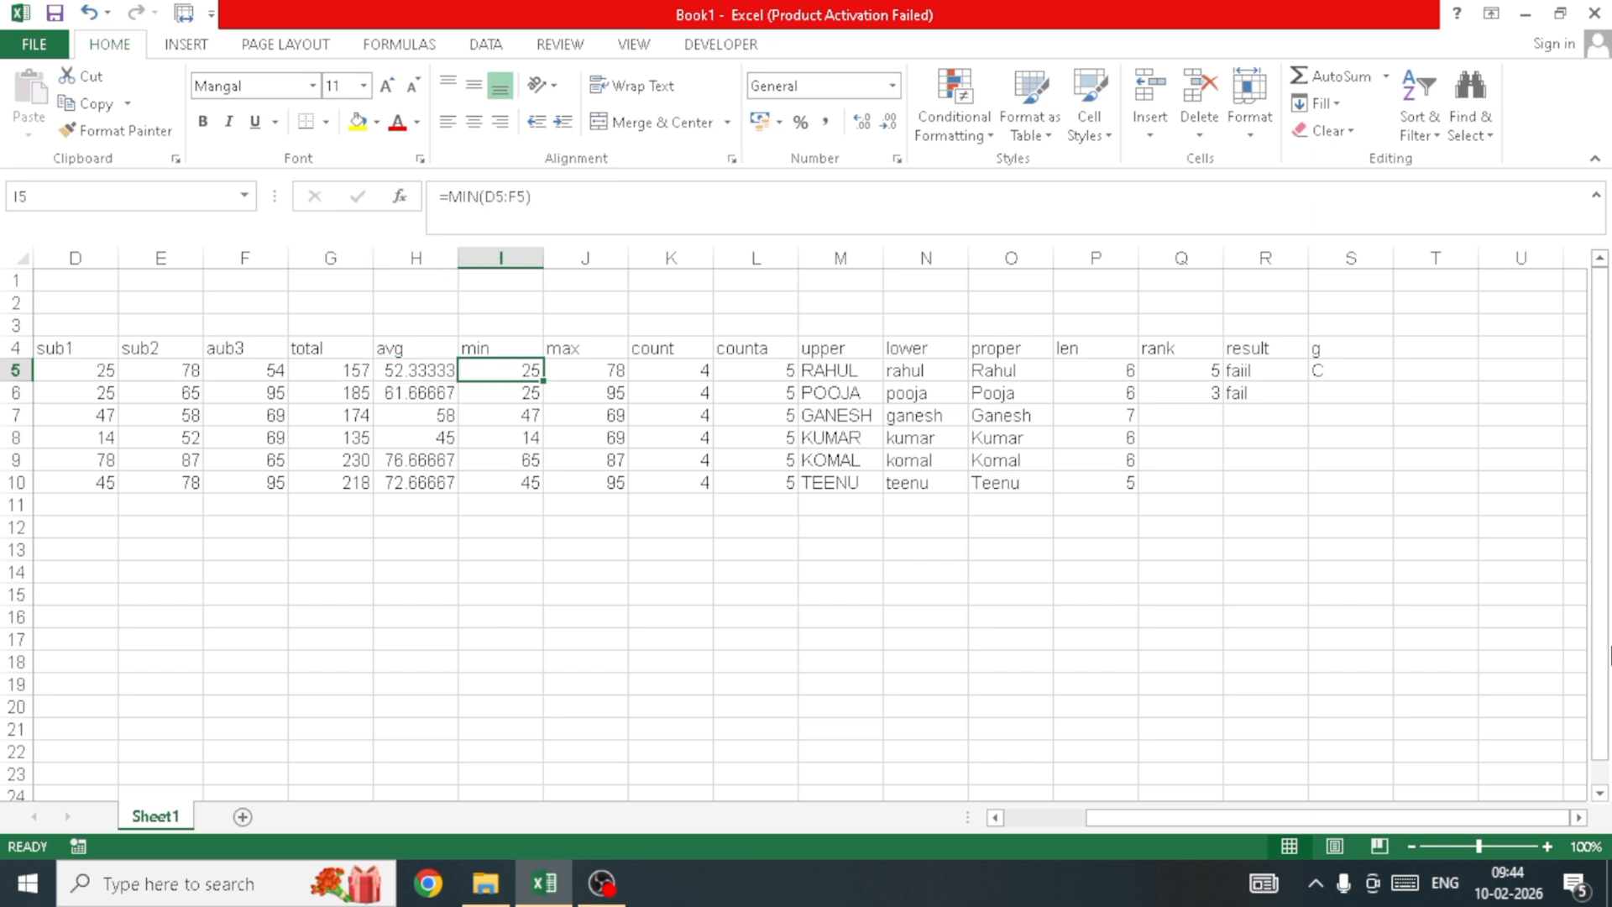
key("Left")
key("Left")
key("Left")
key("Left")
key("Left")
key("Left")
key("Left")
key("Left")
key("Left")
key("Left")
key("Left")
key("Left")
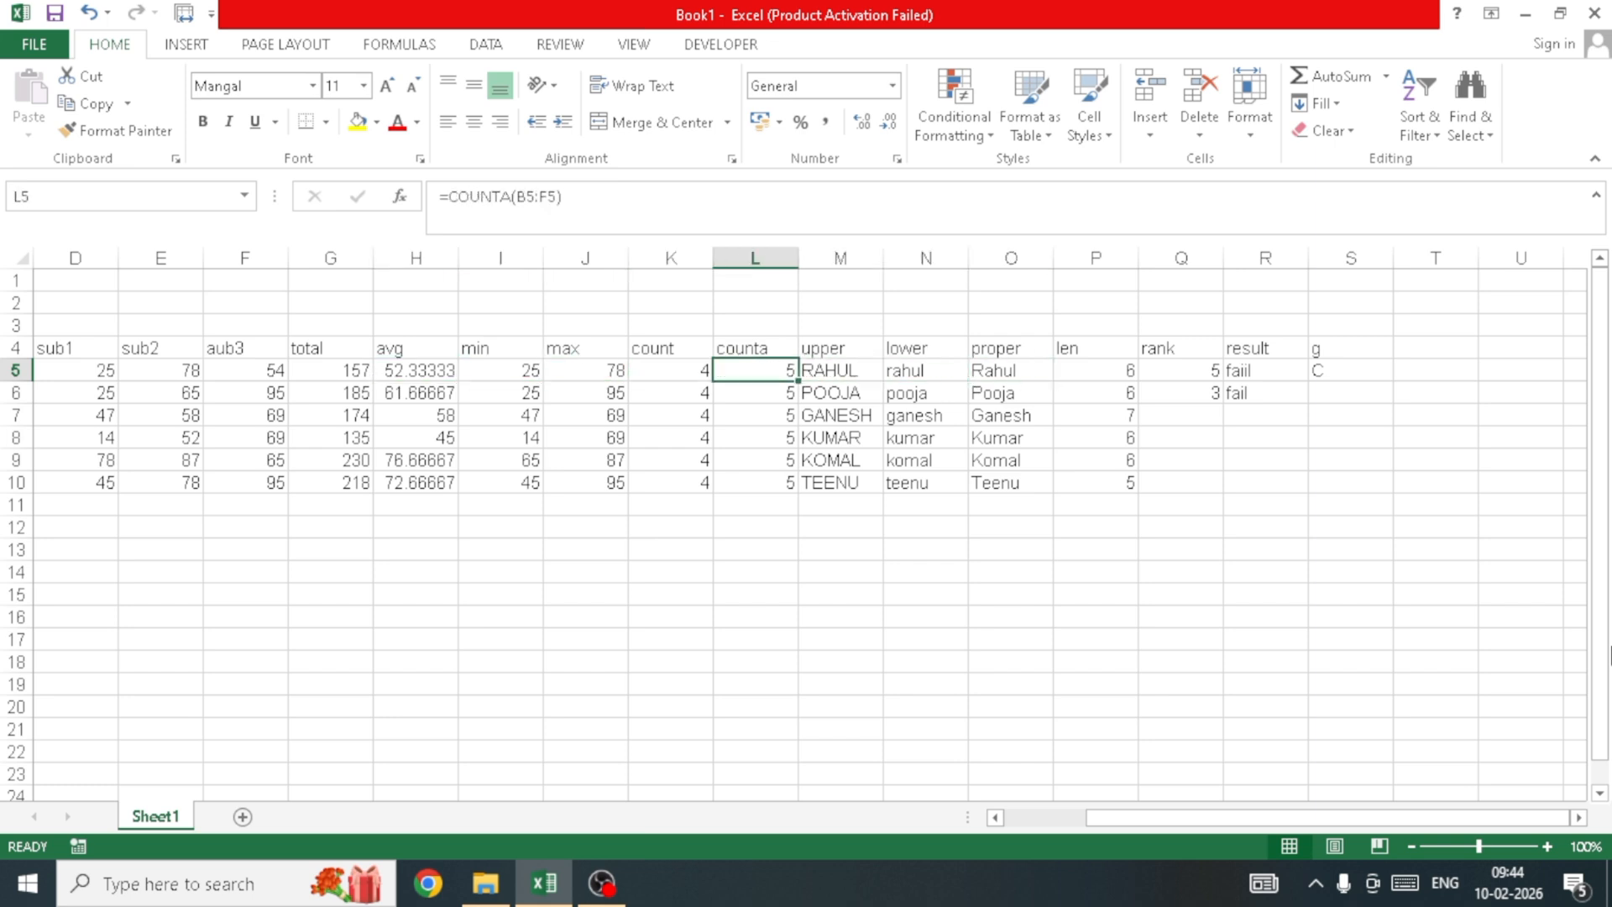
key("Left")
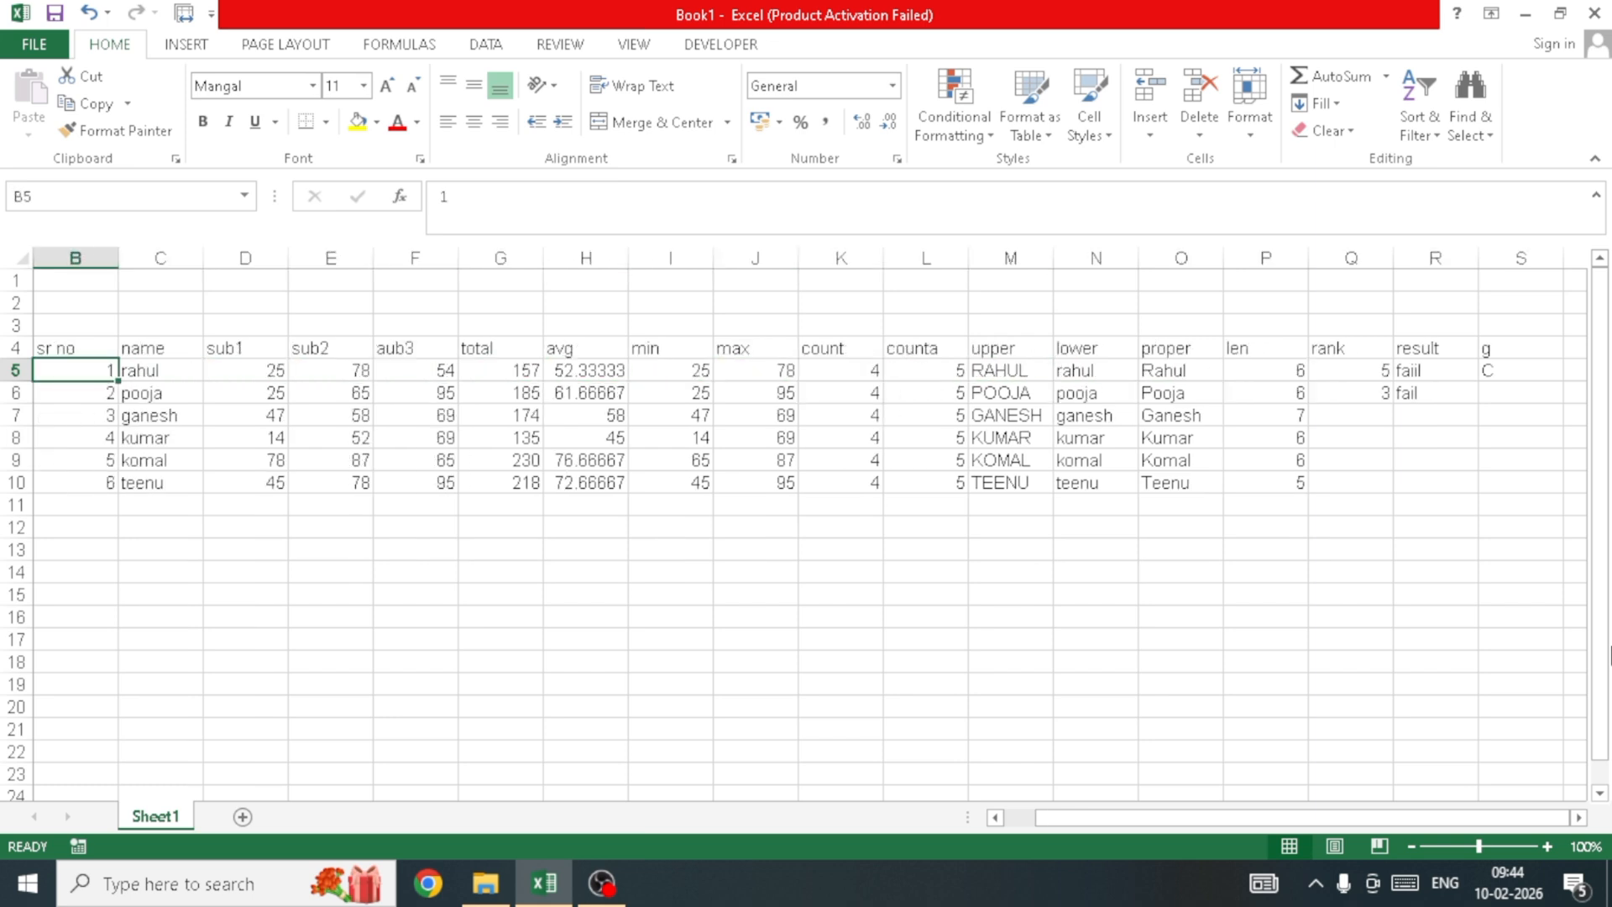
key("Right")
key("Right")
key("Right")
key("Right")
key("Right")
key("Right")
key("Right")
key("Right")
key("Right")
key("Right")
key("Right")
key("Right")
key("Right")
key("Right")
key("Right")
key("Right")
key("Right")
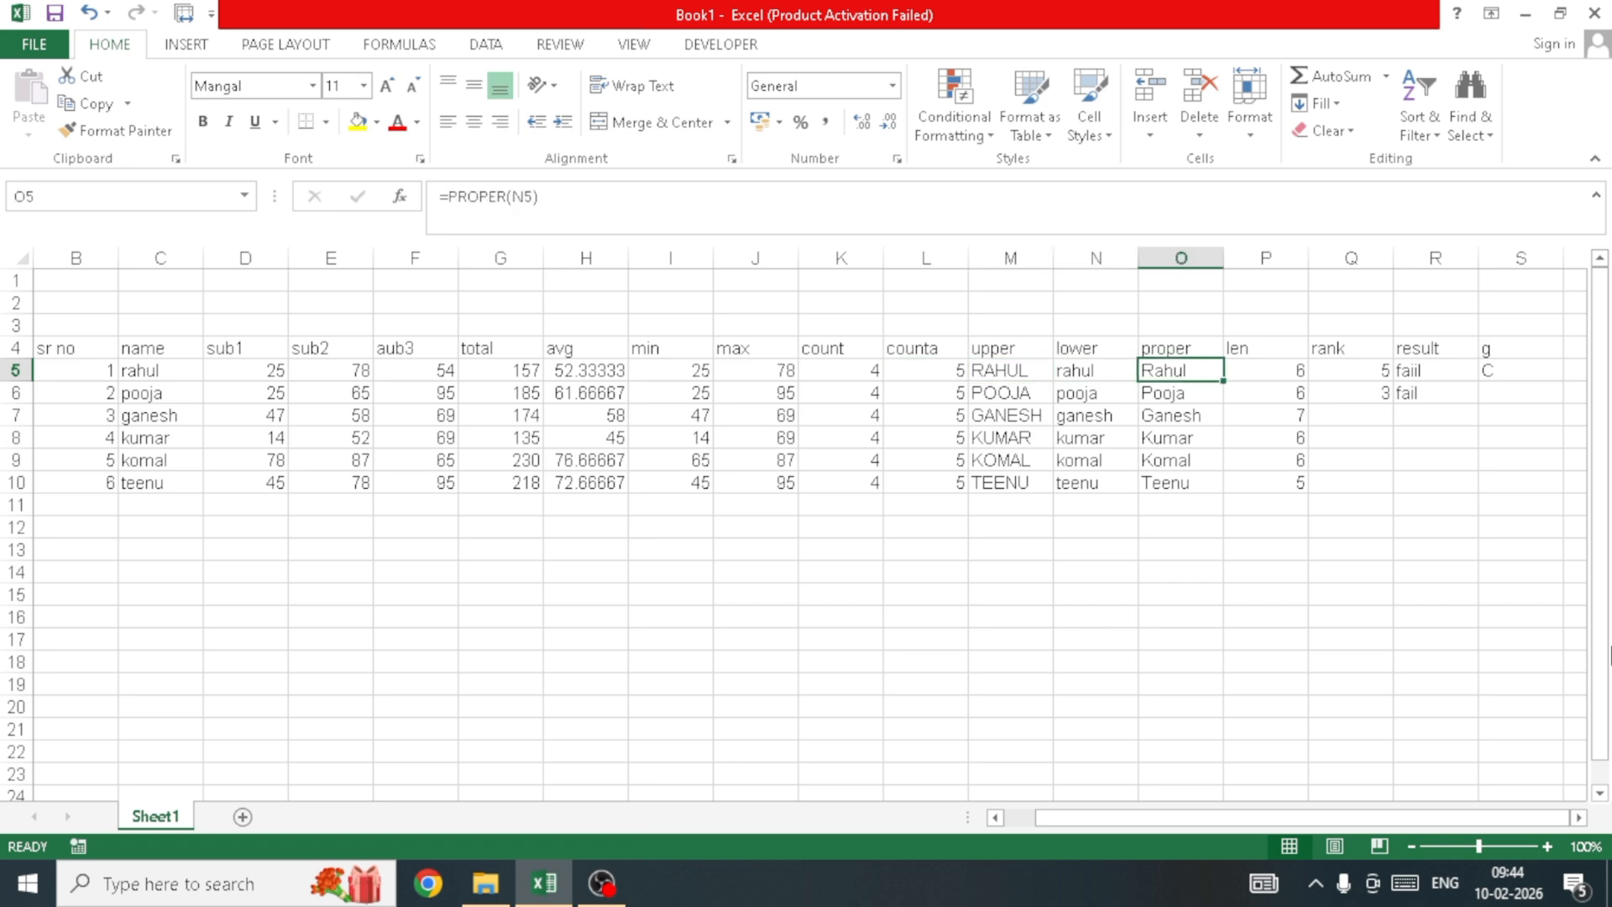
key("Down")
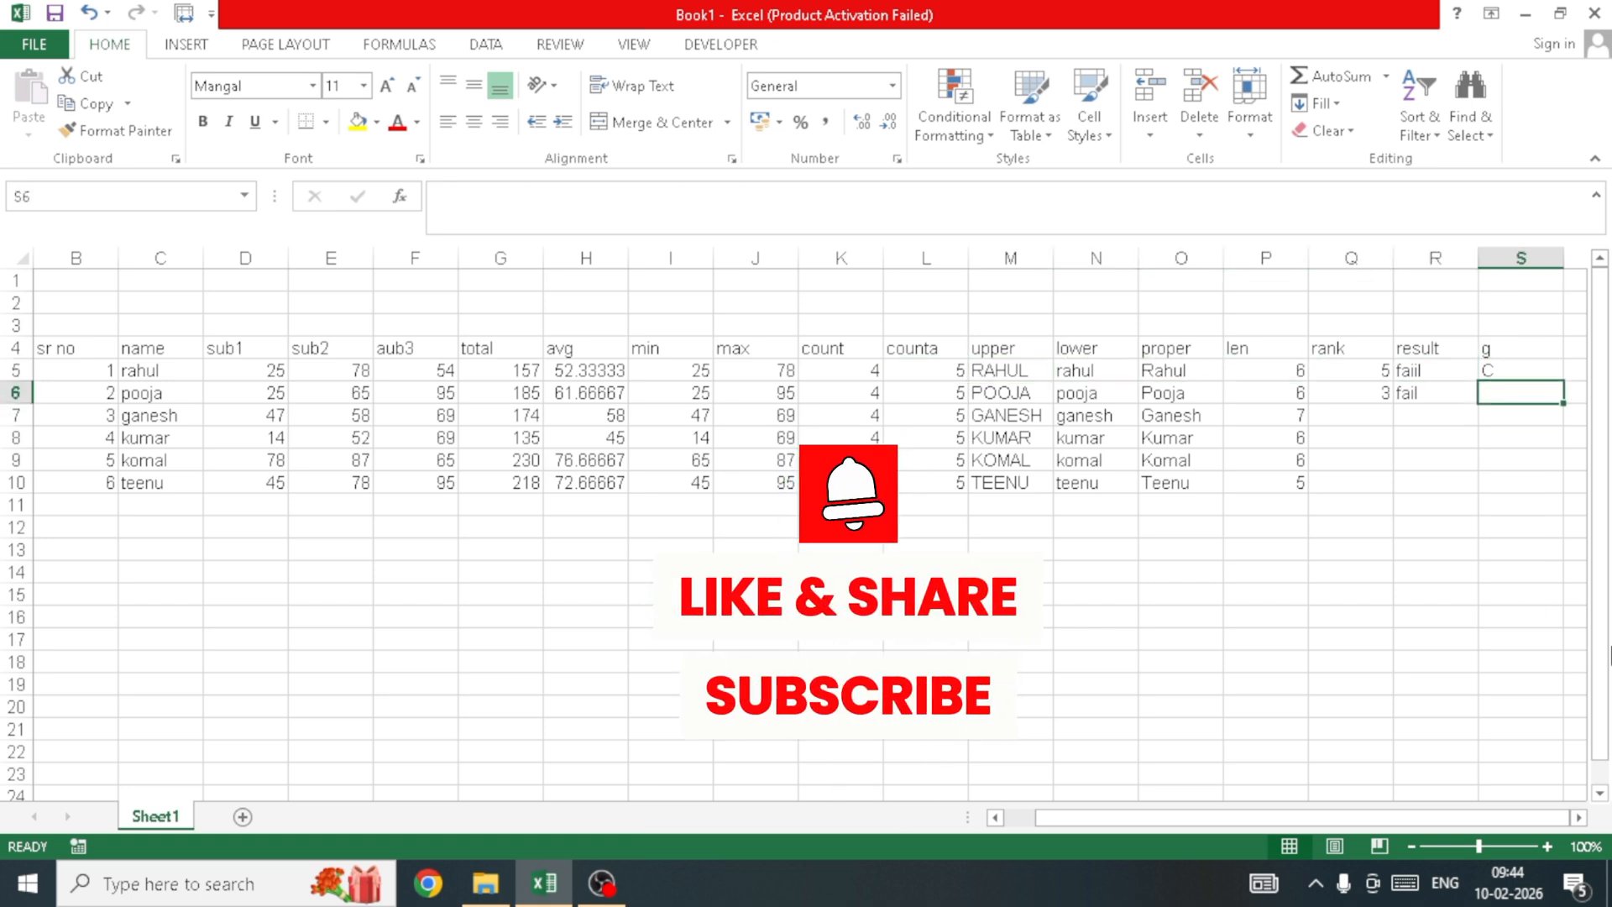
key("Up")
key("Up")
key("Left")
key("Left")
key("Left")
key("Down")
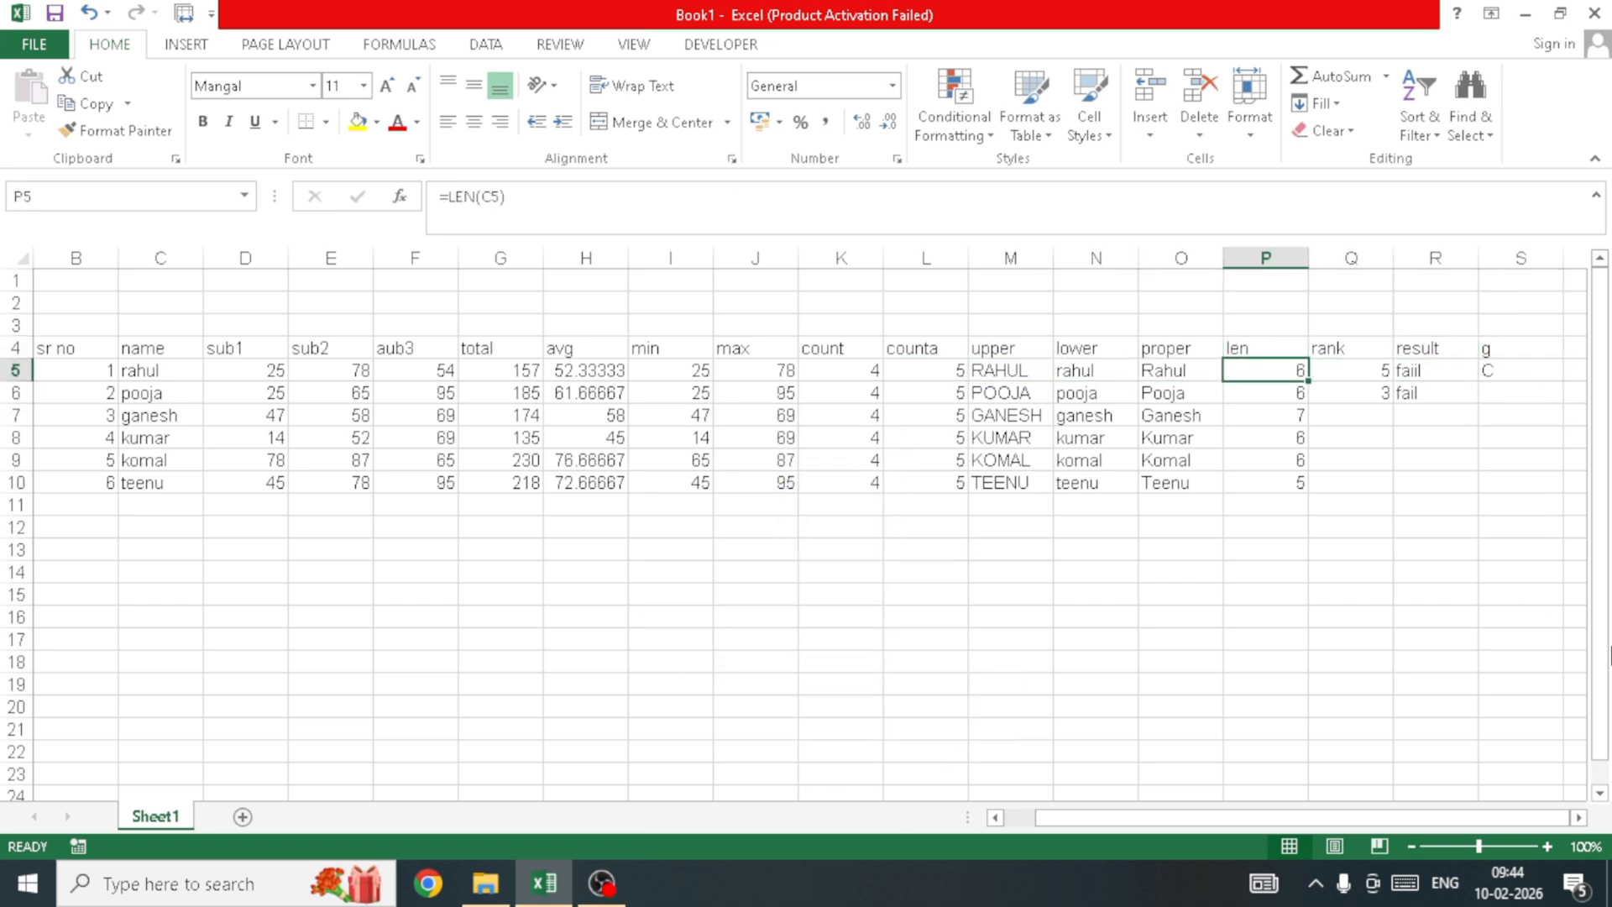
key("Right")
key("Right")
key("Right")
key("Down")
key("Down")
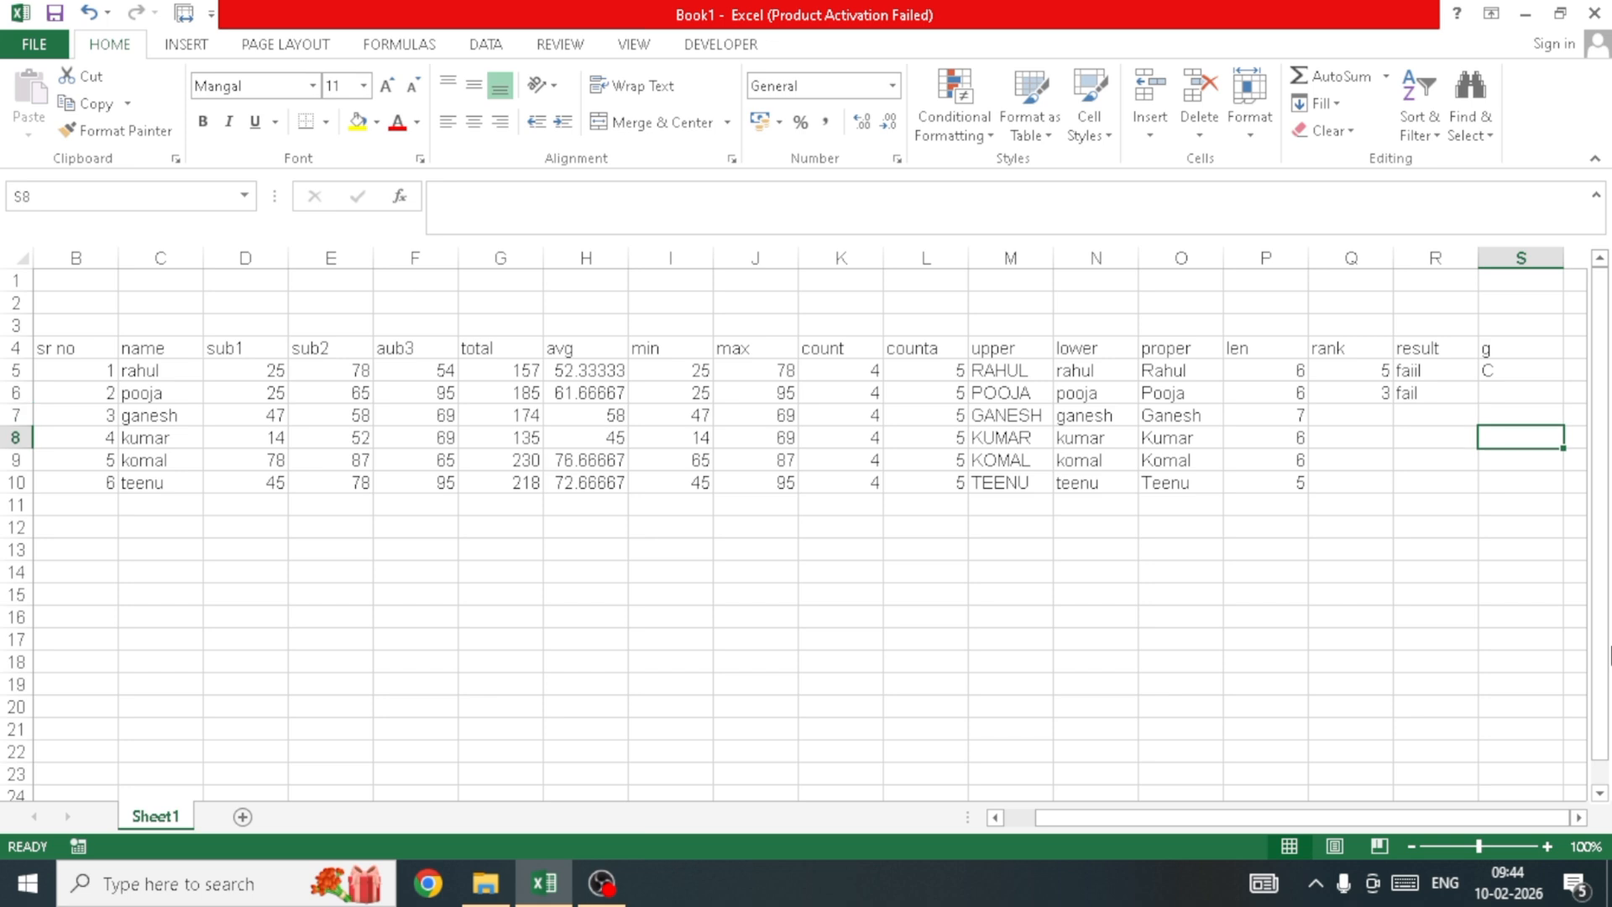
key("Left")
key("Left")
key("Left")
key("Left")
key("Left")
key("Left")
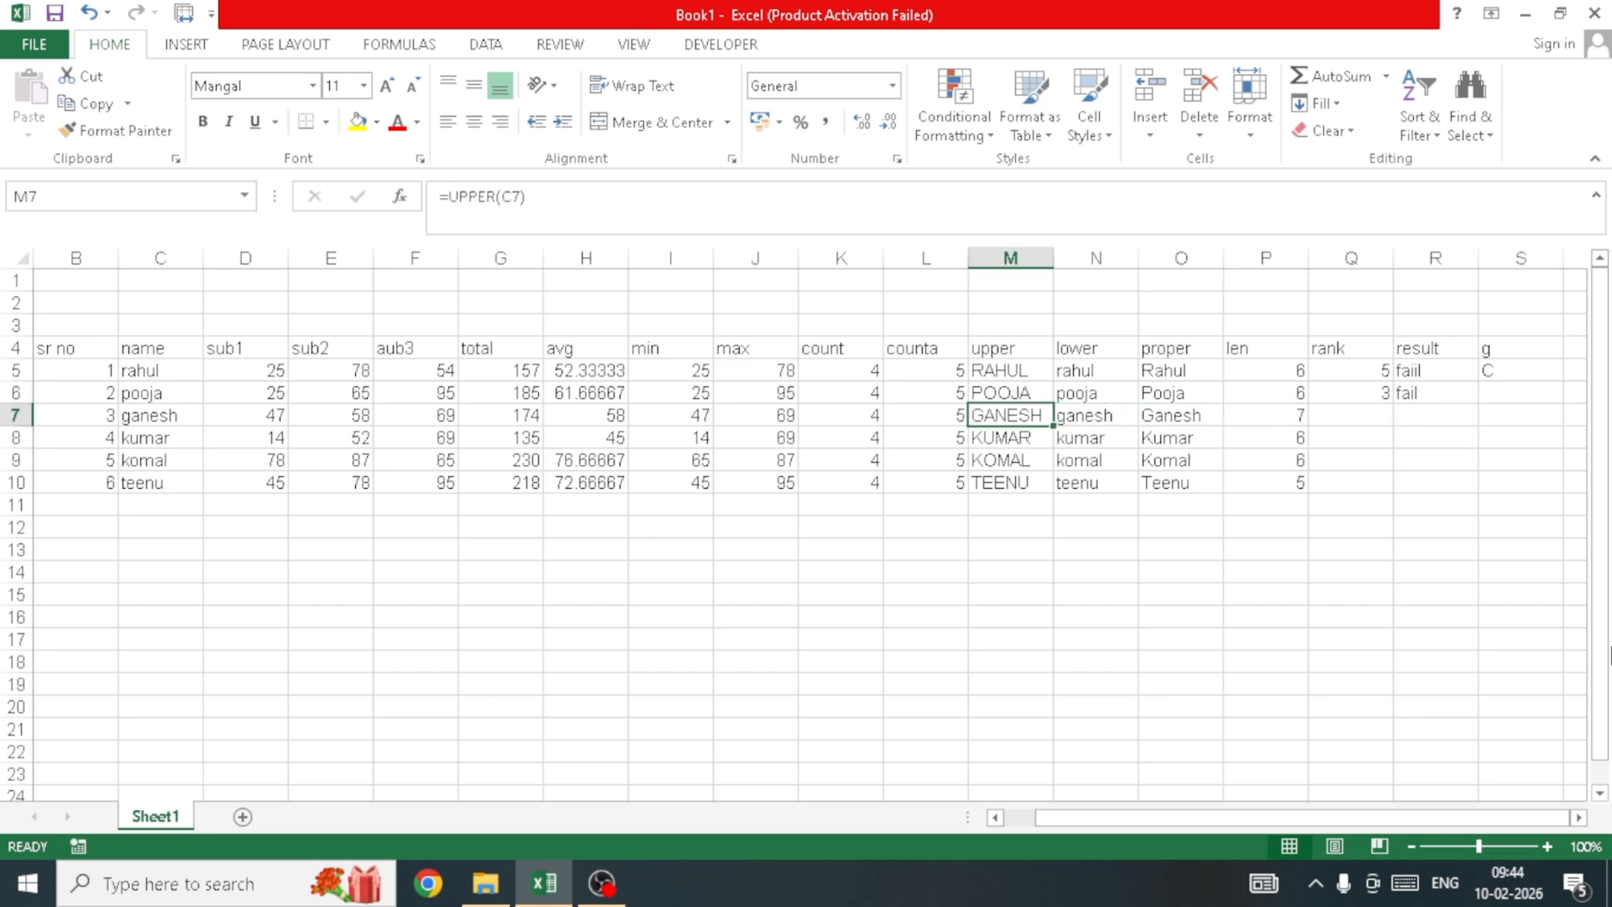
key("Up")
key("Left")
key("Left")
key("Left")
key("Left")
key("Left")
key("Left")
key("Left")
key("Left")
key("Left")
key("Left")
key("Left")
key("Left")
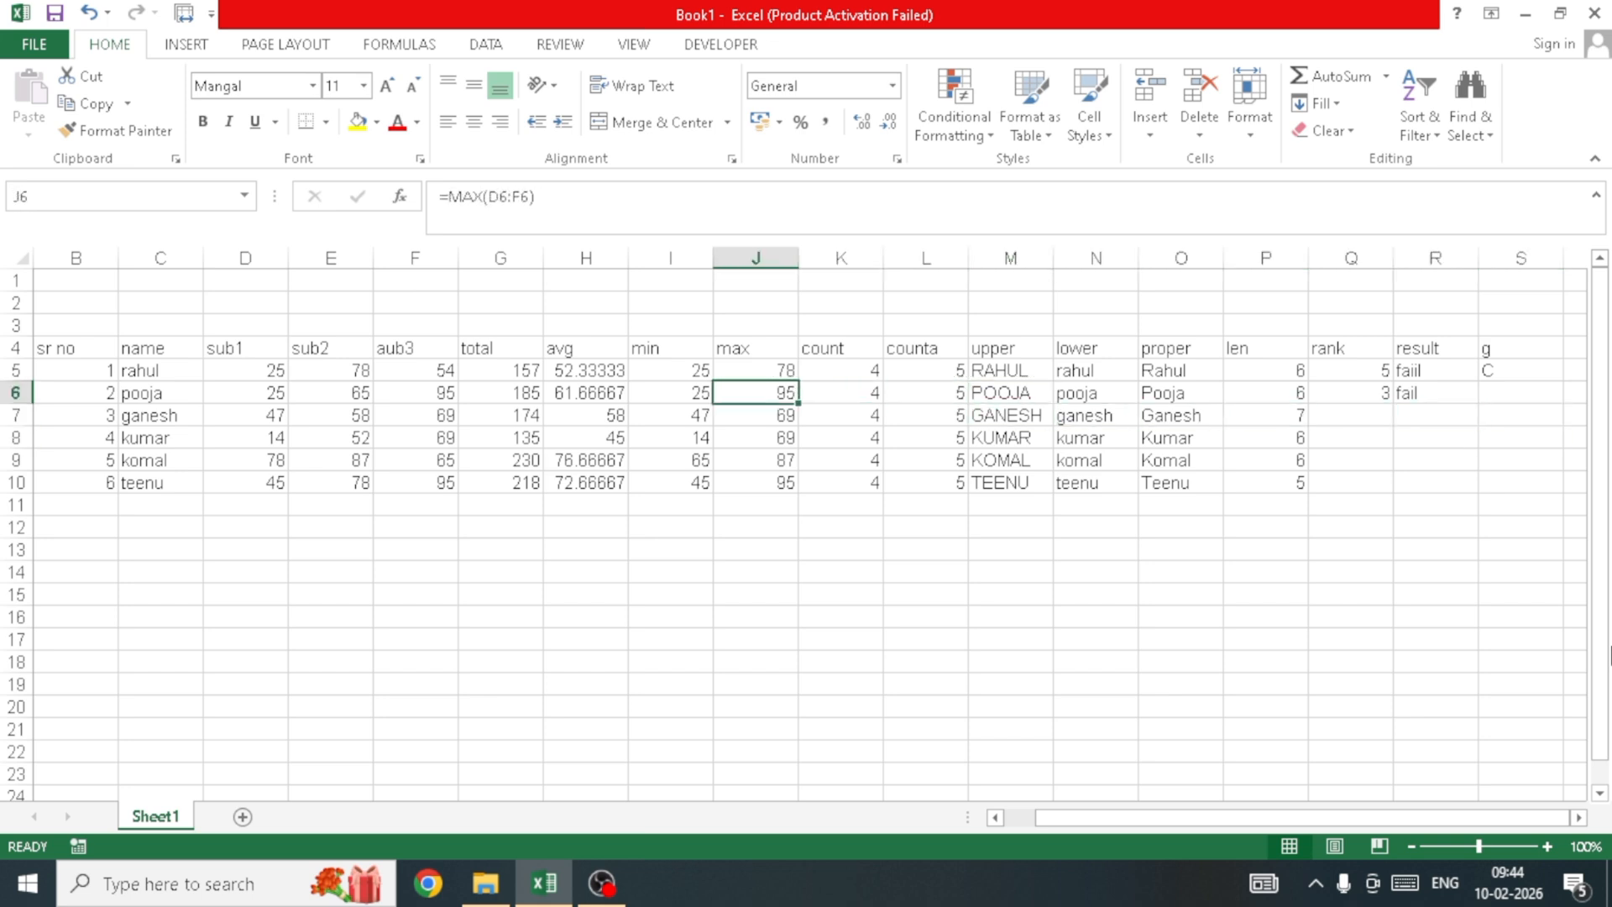
key("Right")
key("Right")
key("Right")
key("Right")
key("Right")
key("Right")
key("Right")
key("Right")
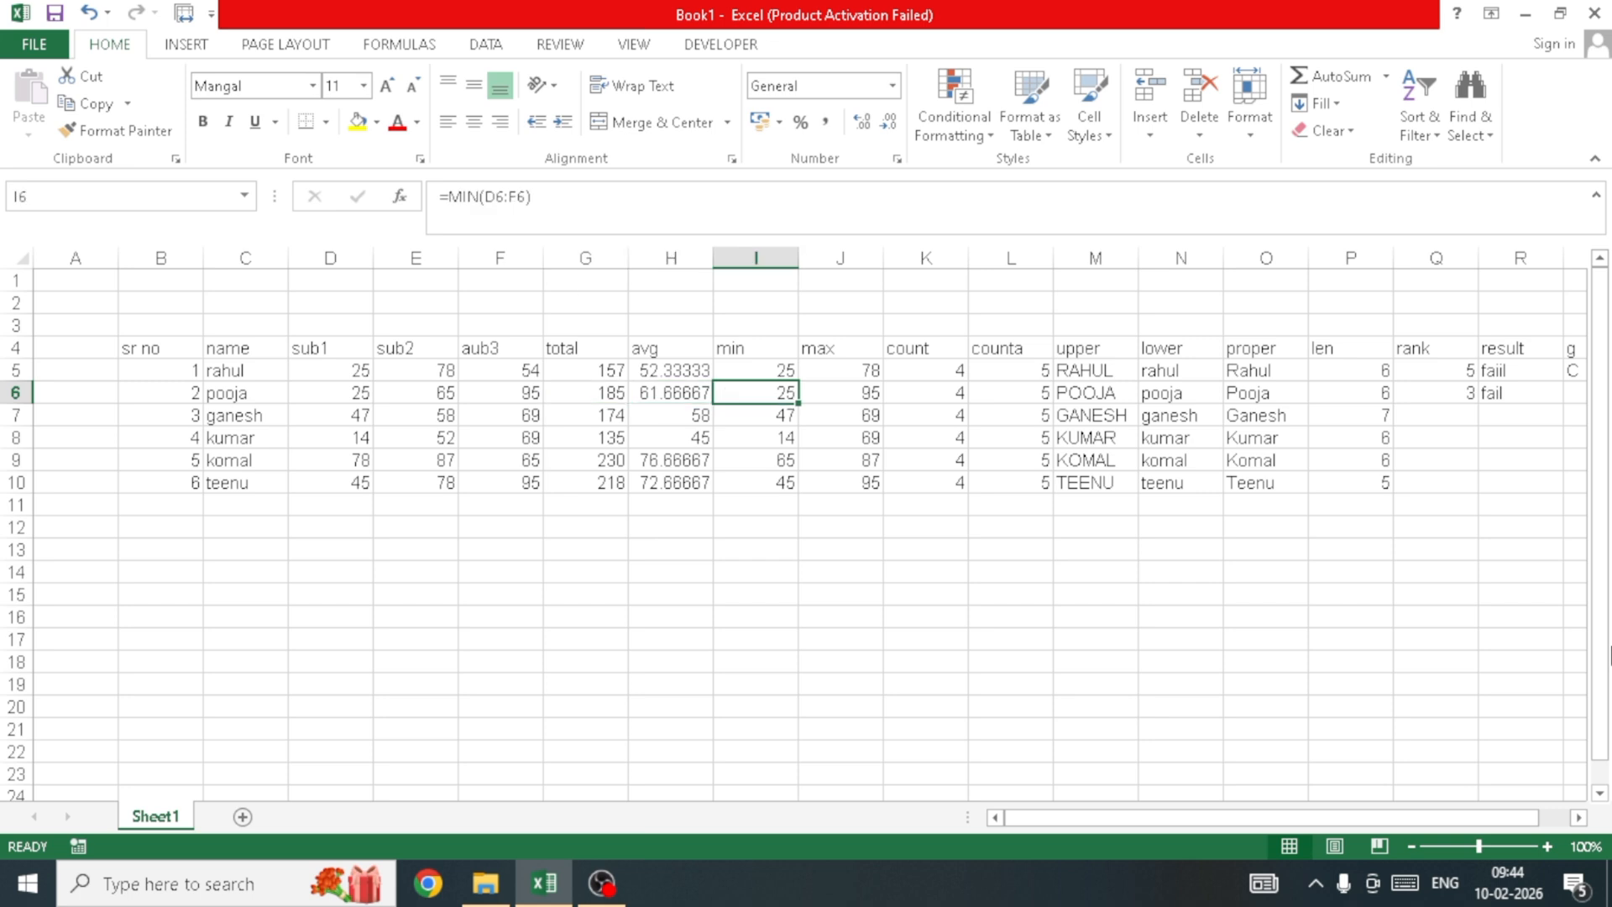
key("Right")
key("Right")
key("Right")
key("Right")
key("Right")
key("Right")
key("Right")
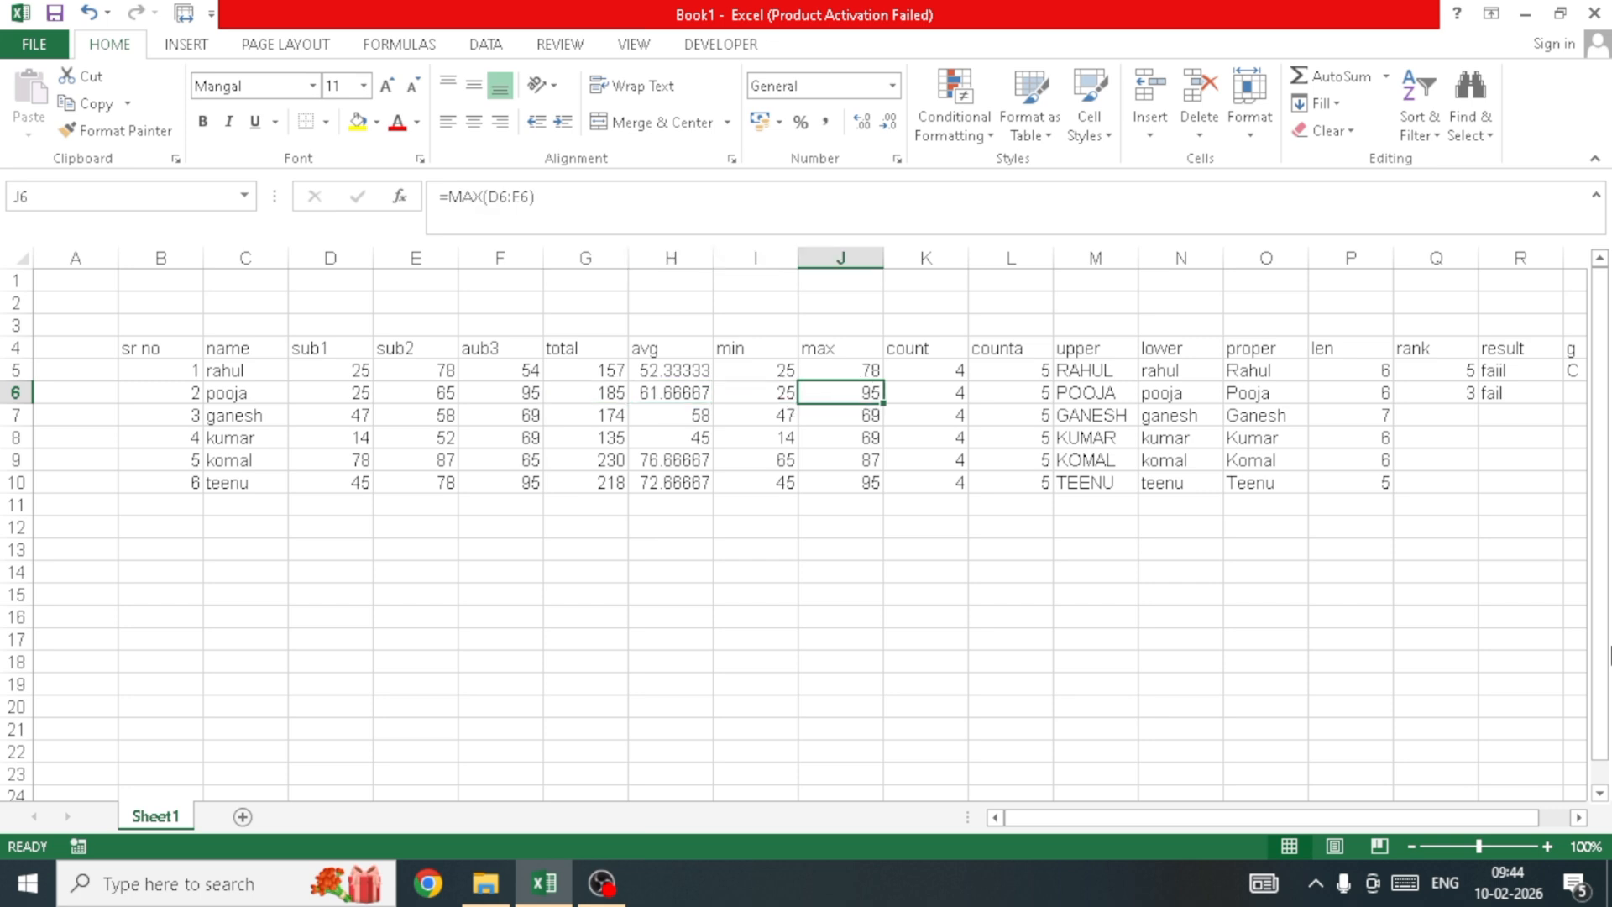
key("Right")
key("Right")
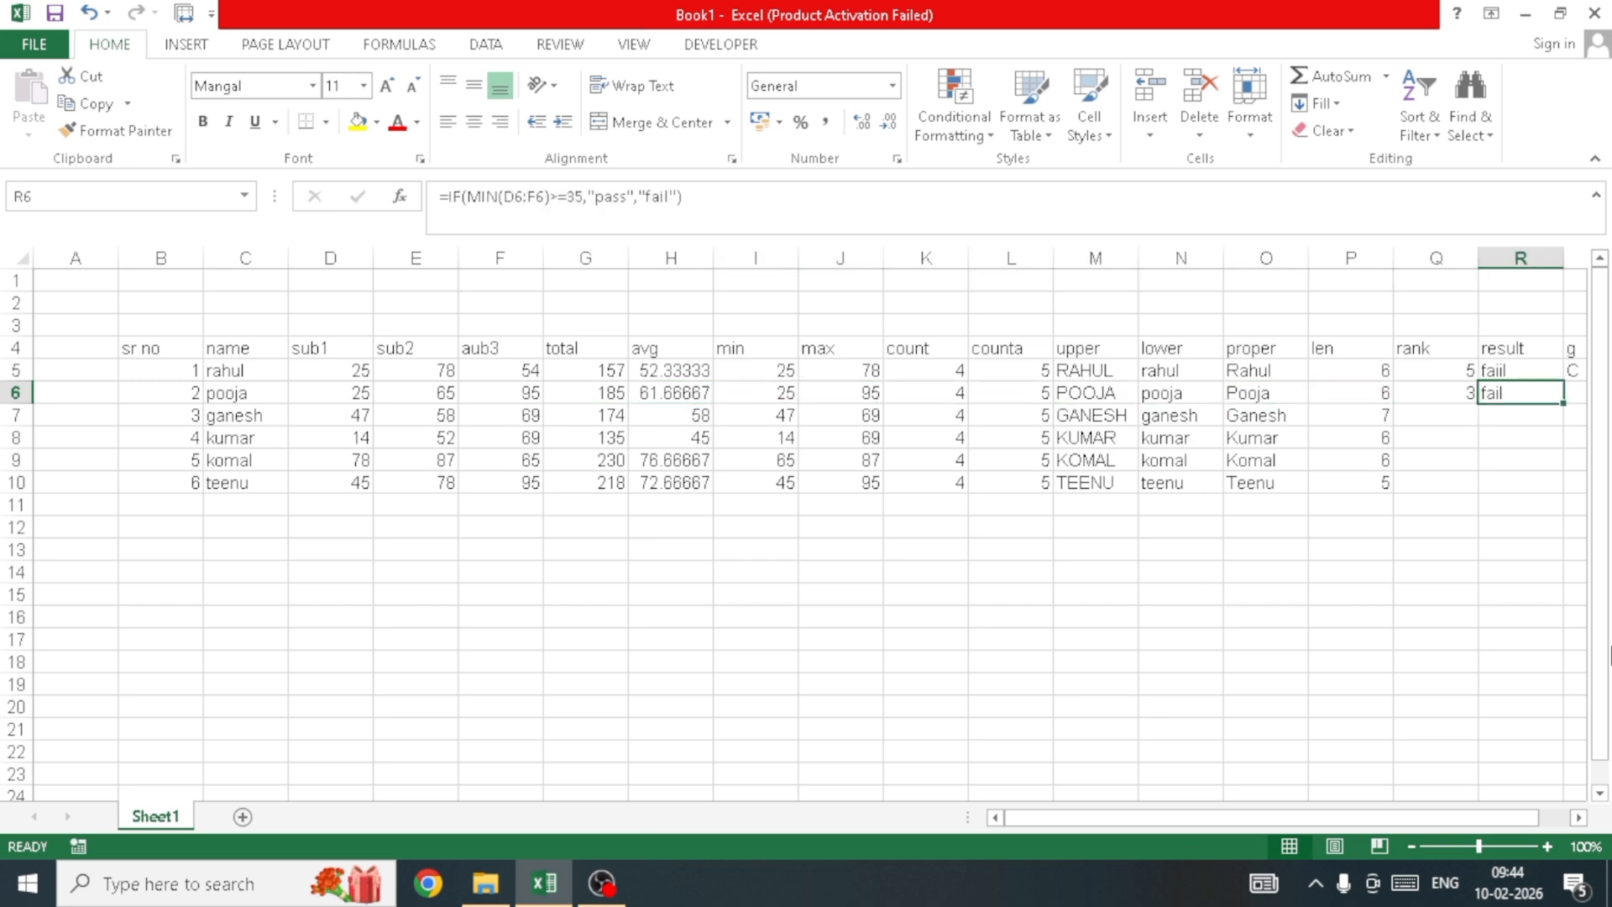